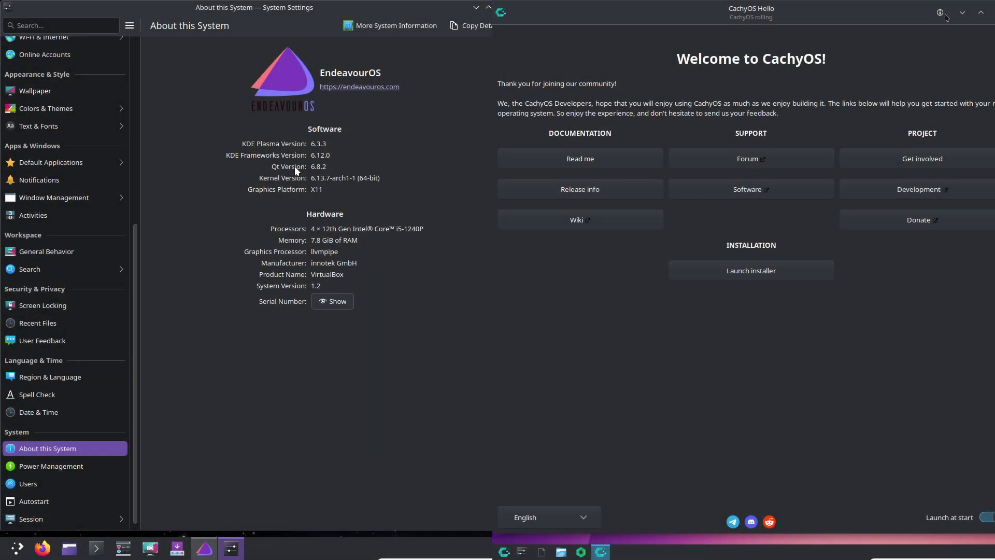
- Check CachyOS Hello's version, start the CachyOS installer, and size EndeavourOS Welcome to the left half
{"action": "left_click", "coordinate": [943, 15]}
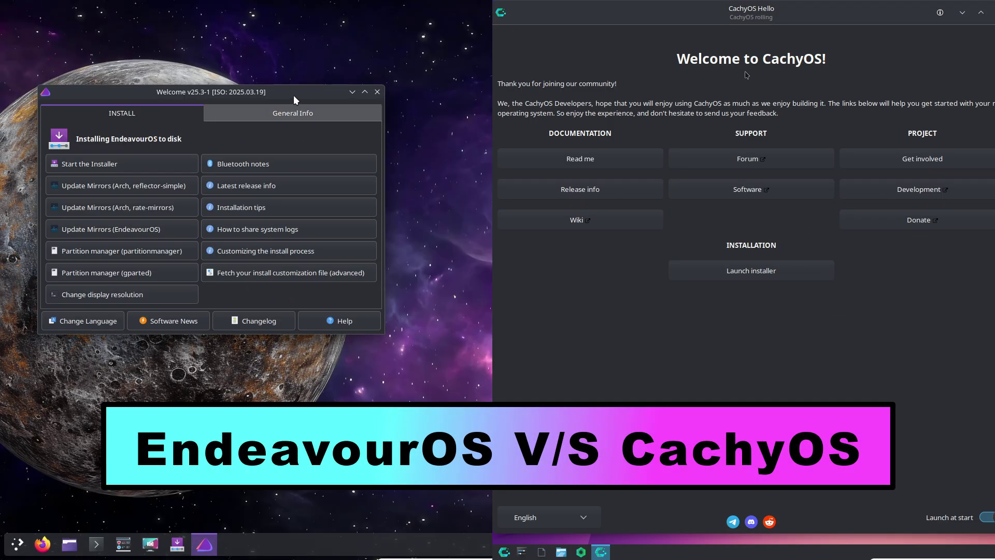
{"action": "left_click_drag", "start_coordinate": [293, 95], "coordinate": [259, 9]}
{"action": "left_click", "coordinate": [724, 268]}
{"action": "left_click_drag", "start_coordinate": [346, 249], "coordinate": [519, 531]}
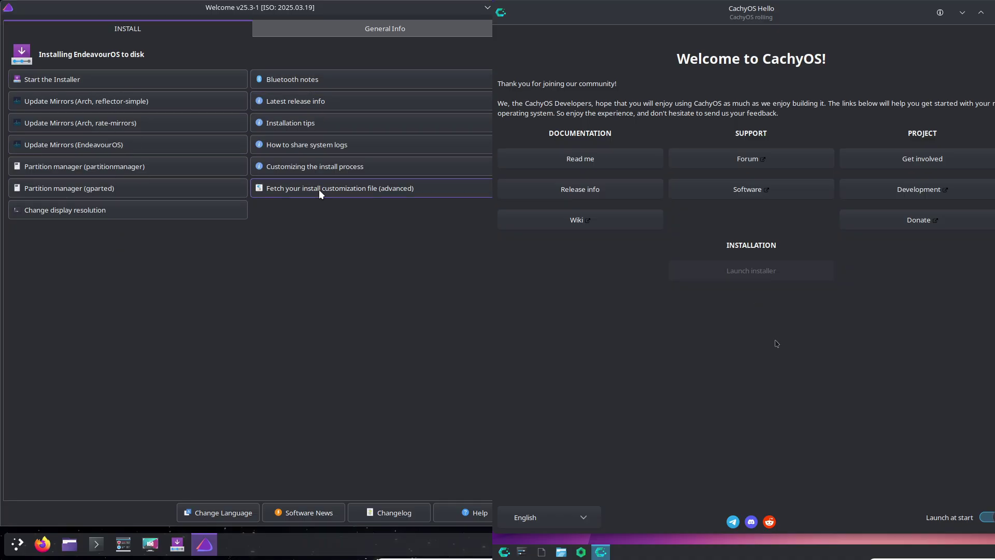
- Browse General Info, then start the EndeavourOS installer and move its method dialog left
{"action": "left_click", "coordinate": [333, 27]}
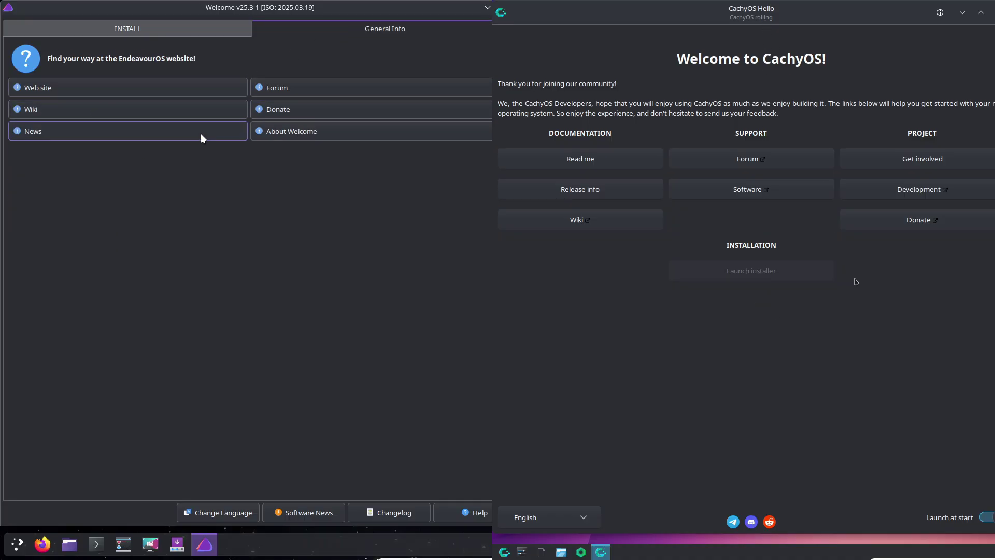
{"action": "left_click", "coordinate": [200, 26]}
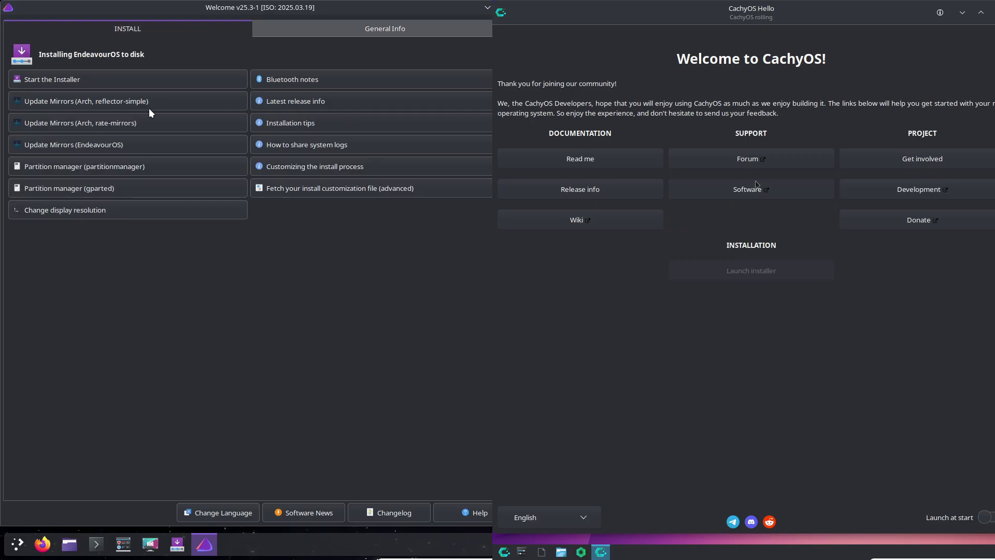
{"action": "left_click", "coordinate": [133, 77]}
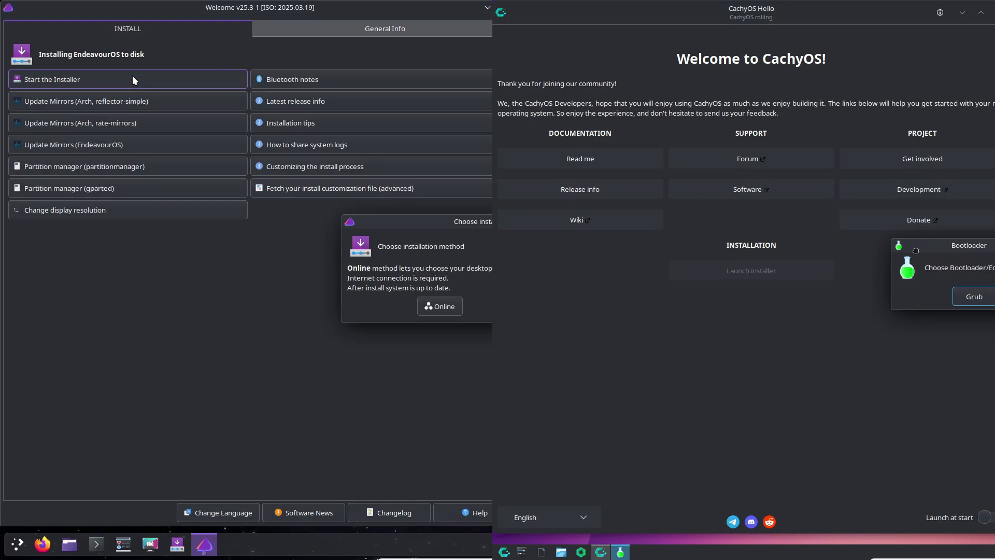
{"action": "left_click_drag", "start_coordinate": [459, 225], "coordinate": [204, 236]}
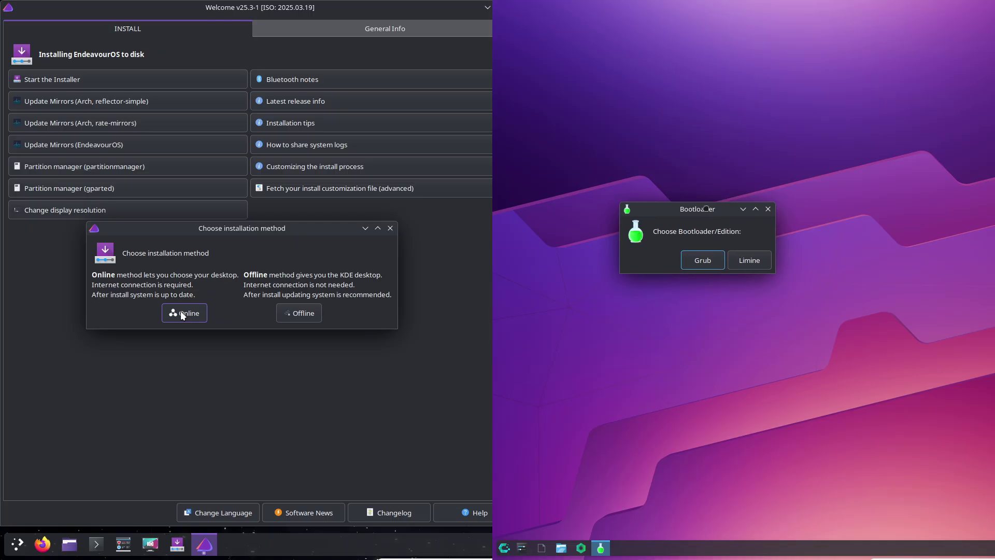
- Pick the Online install method, open Konsole, and choose the Limine edition for CachyOS
{"action": "left_click", "coordinate": [181, 312]}
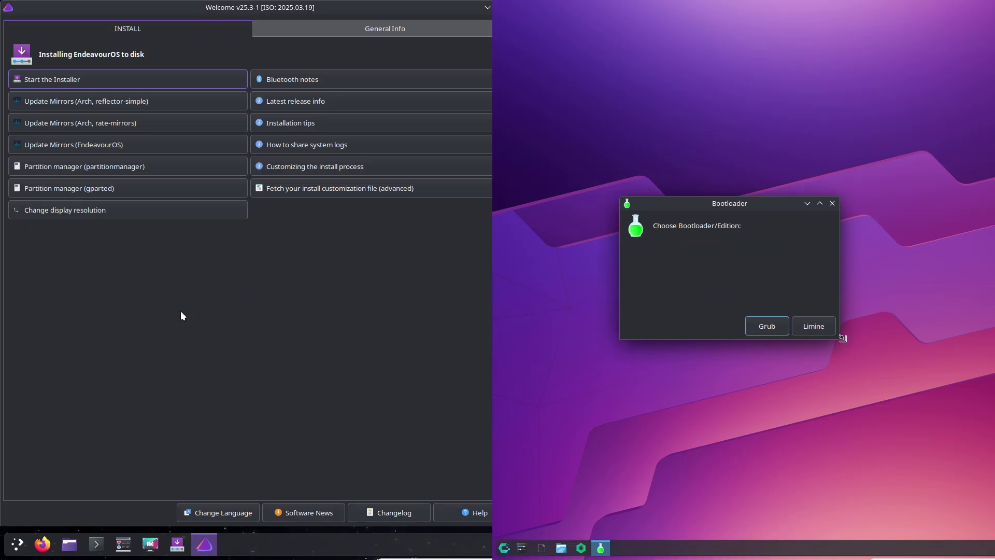
{"action": "left_click", "coordinate": [98, 538]}
{"action": "left_click", "coordinate": [783, 284]}
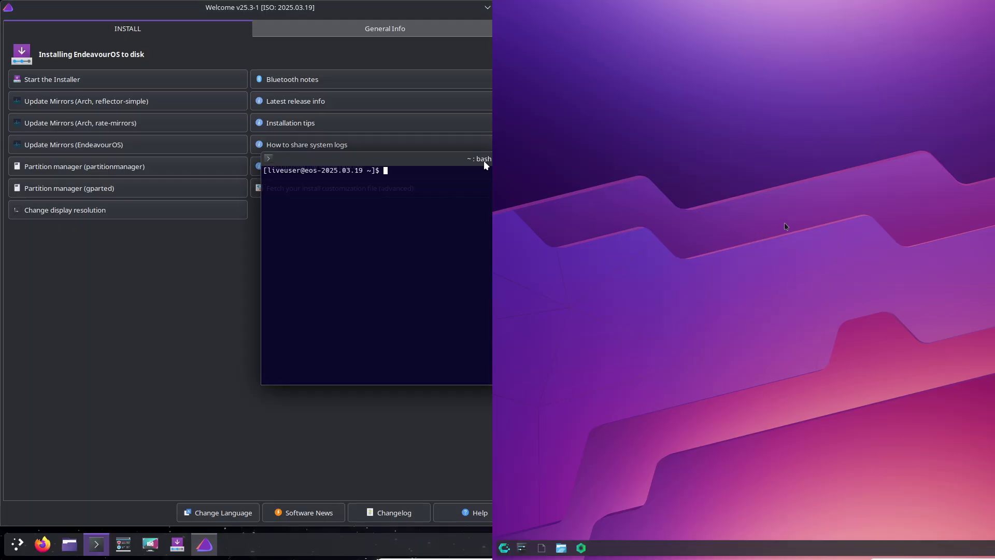
- Move Konsole to the top-left and enlarge its font while browsing the CachyOS launcher categories
{"action": "left_click_drag", "start_coordinate": [486, 165], "coordinate": [229, 26]}
{"action": "right_click", "coordinate": [218, 113]}
{"action": "left_click", "coordinate": [505, 548]}
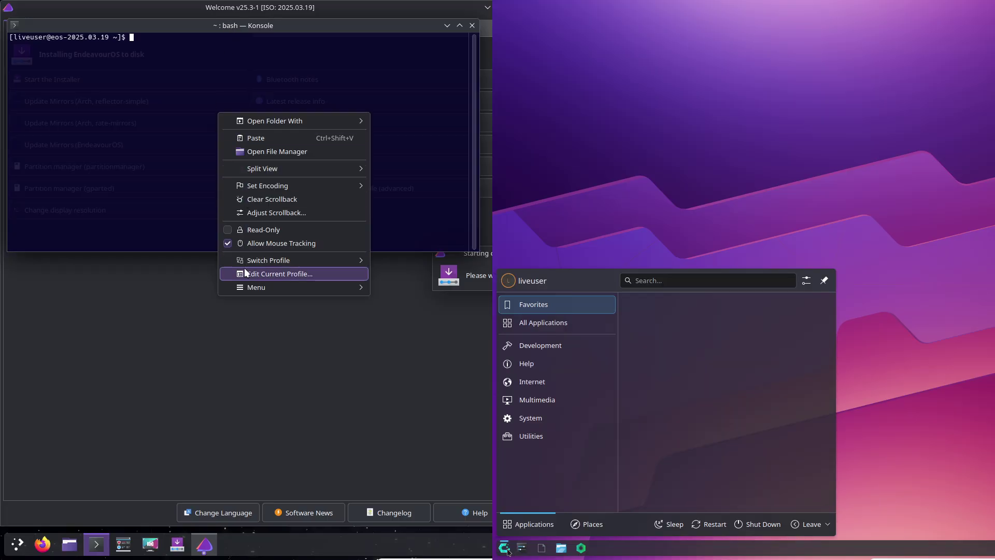
{"action": "mouse_move", "coordinate": [554, 352]}
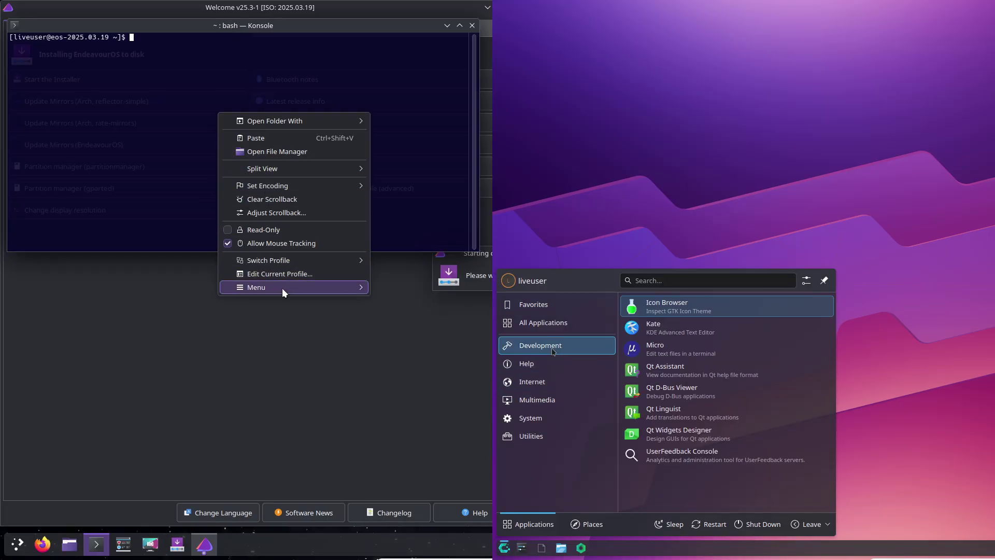
{"action": "mouse_move", "coordinate": [282, 291]}
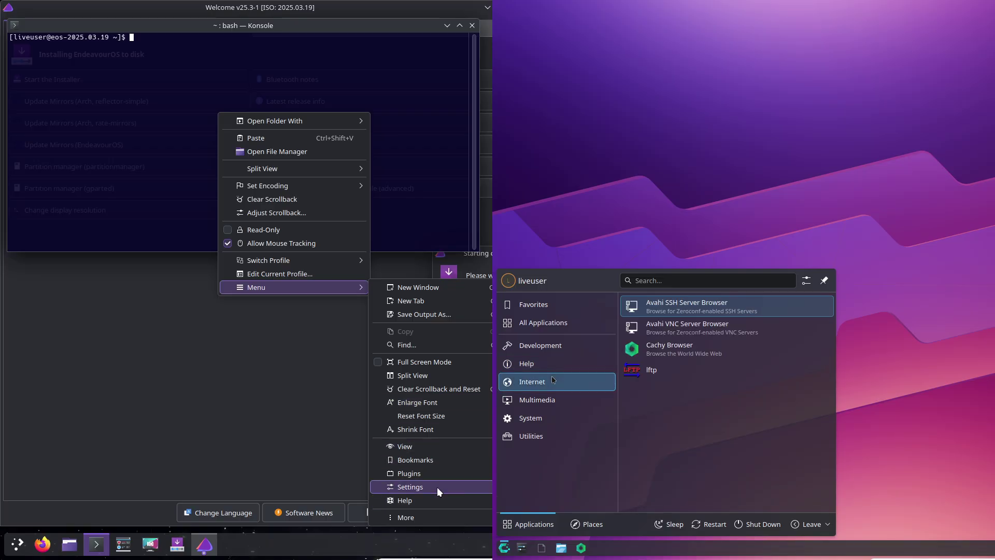
{"action": "mouse_move", "coordinate": [553, 400]}
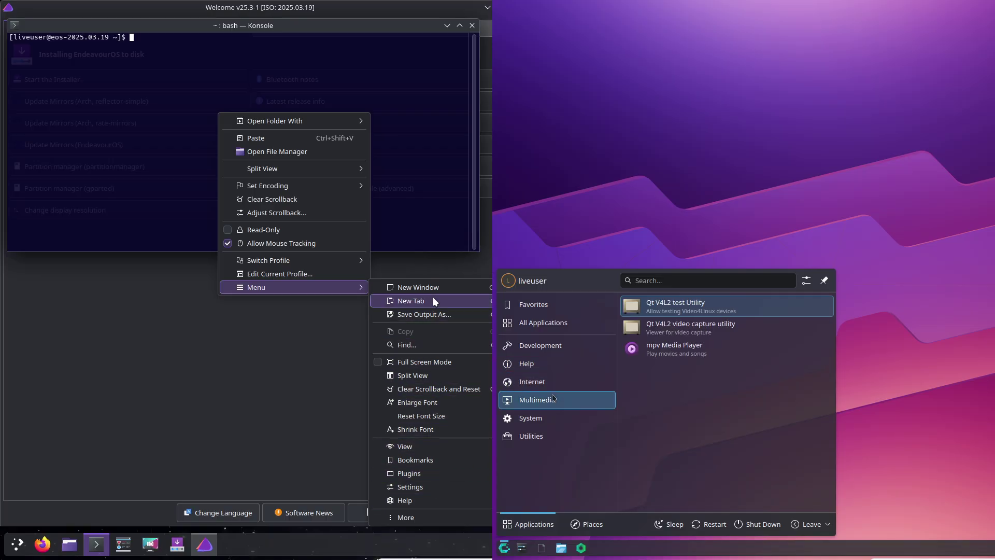
{"action": "mouse_move", "coordinate": [553, 418]}
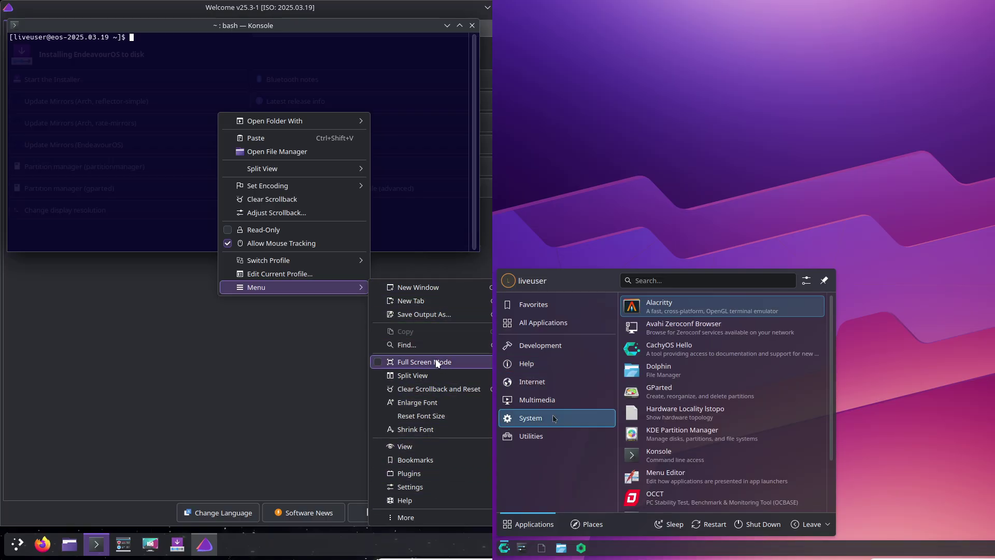
{"action": "left_click", "coordinate": [436, 402]}
{"action": "scroll", "coordinate": [819, 409], "scroll_direction": "down", "scroll_amount": 3}
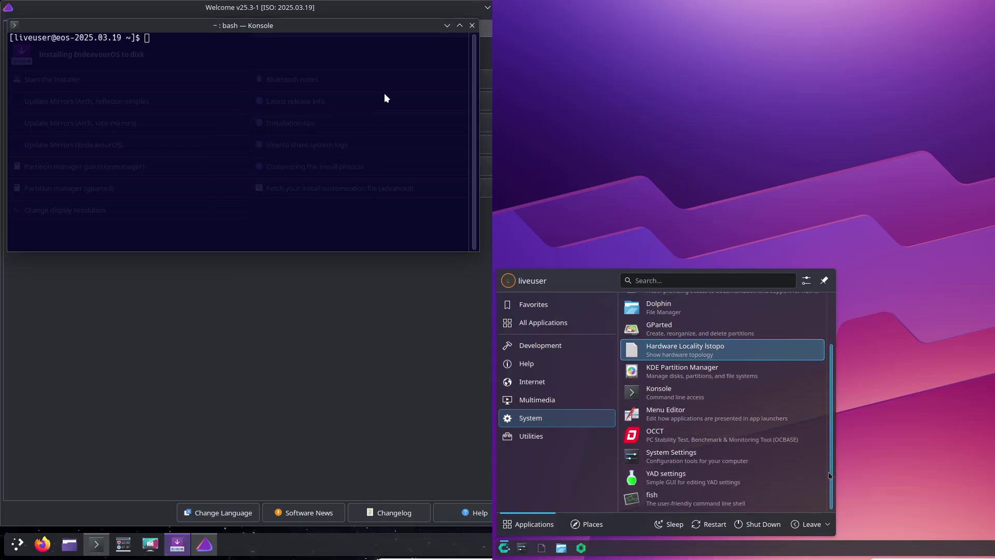
- Close the EndeavourOS terminal and move the Calamares installer to the top-left
{"action": "left_click", "coordinate": [340, 30]}
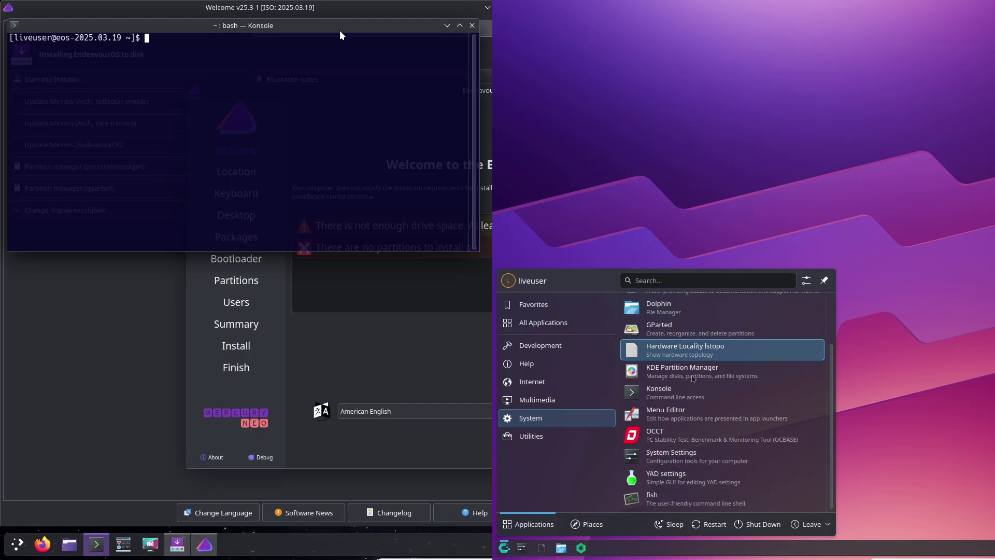
{"action": "mouse_move", "coordinate": [593, 438]}
{"action": "left_click", "coordinate": [471, 26]}
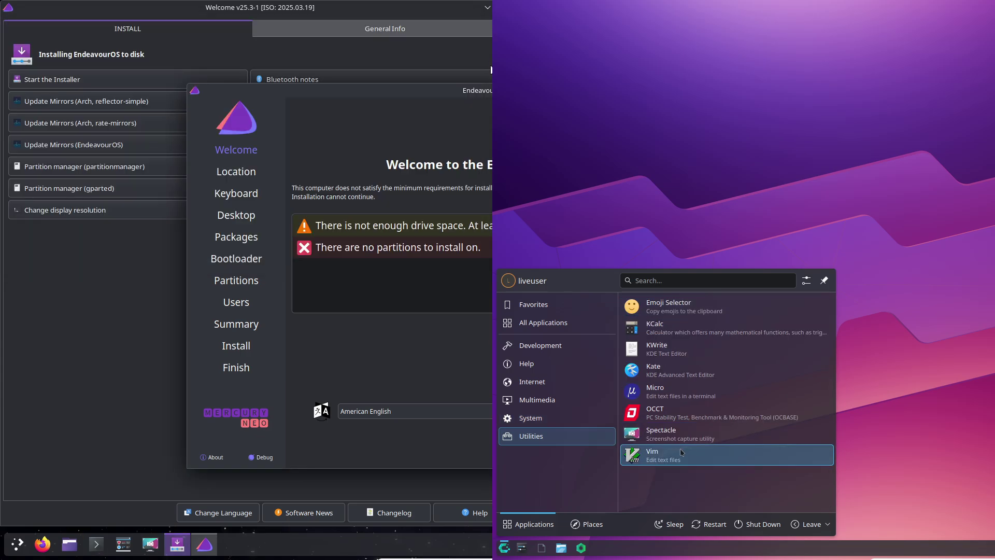
{"action": "left_click_drag", "start_coordinate": [490, 91], "coordinate": [292, 10]}
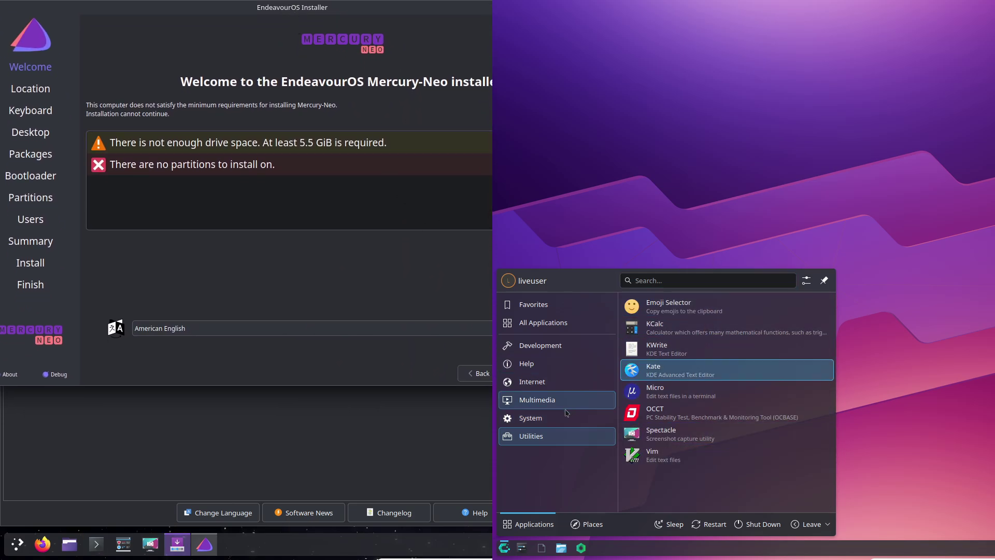
- Open a CachyOS terminal and resize it to fill the right half
{"action": "mouse_move", "coordinate": [531, 418]}
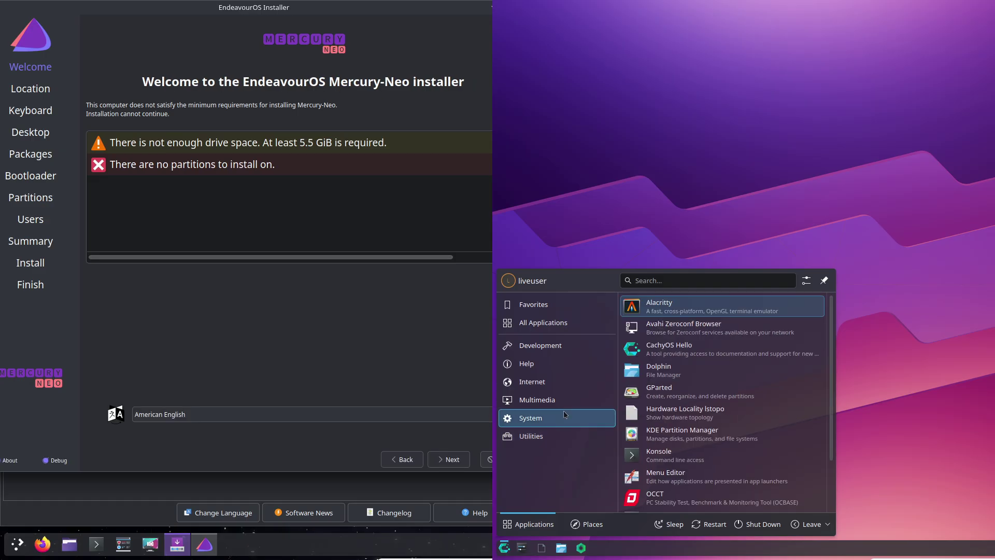
{"action": "left_click", "coordinate": [727, 451]}
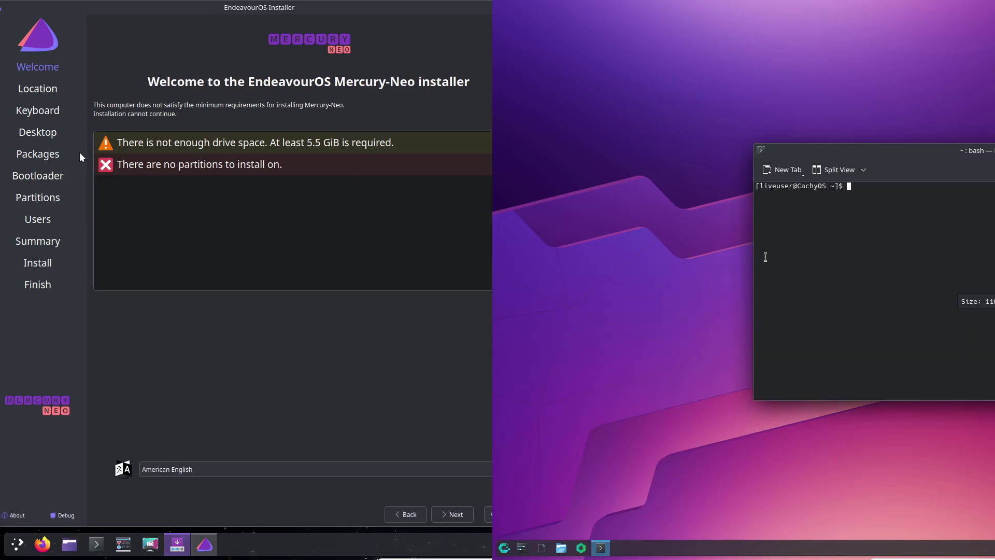
{"action": "left_click_drag", "start_coordinate": [994, 151], "coordinate": [743, 13]}
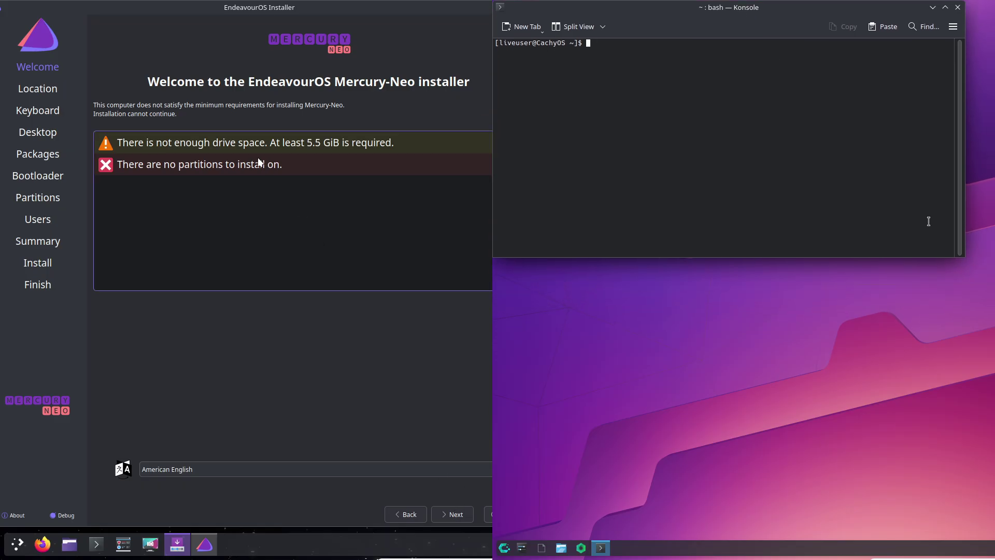
{"action": "left_click_drag", "start_coordinate": [966, 268], "coordinate": [994, 534]}
- View the Calamares 3.3.10 About details, then dismiss them
{"action": "left_click", "coordinate": [19, 515]}
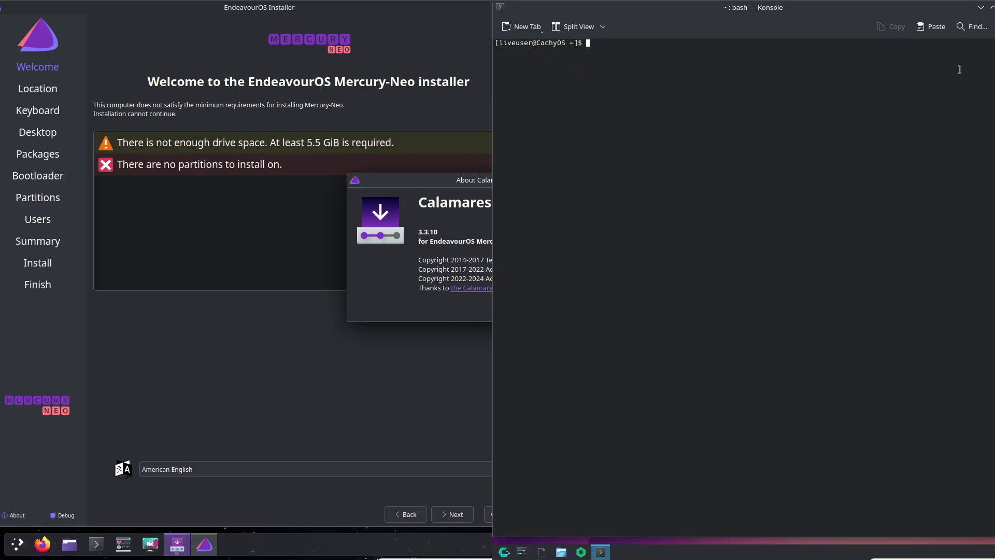
{"action": "left_click_drag", "start_coordinate": [476, 187], "coordinate": [243, 180]}
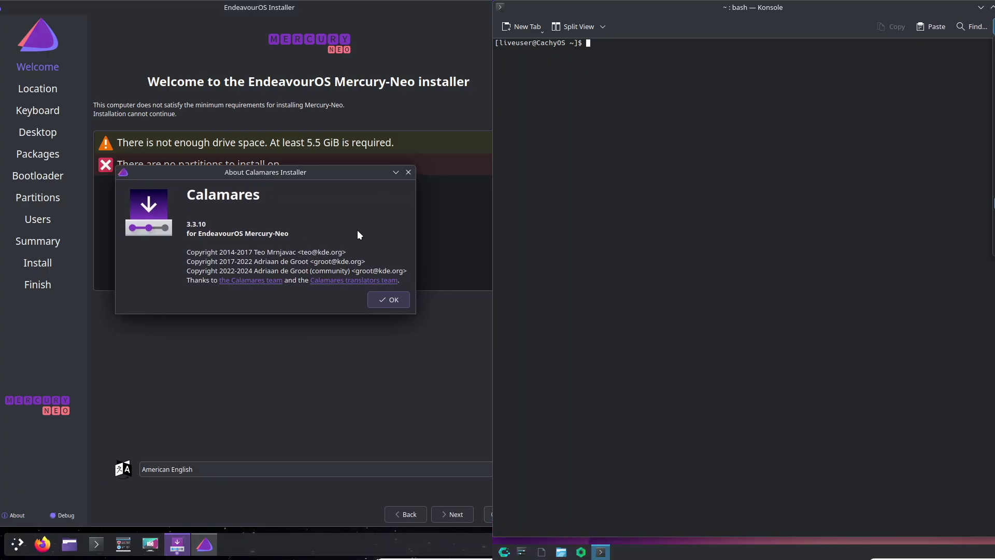
{"action": "left_click", "coordinate": [391, 300]}
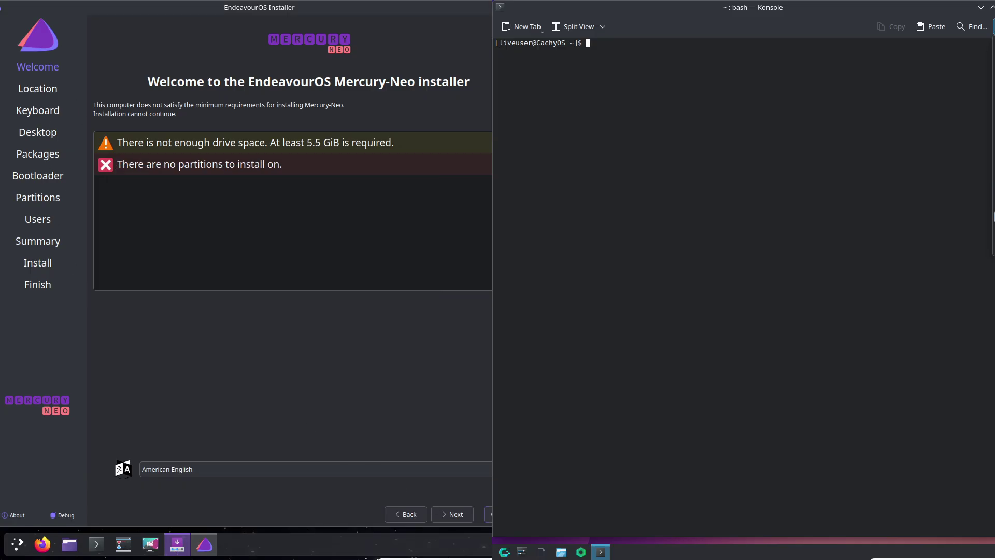
- Quit the Calamares installer, enlarge the CachyOS terminal font, and close EndeavourOS Welcome
{"action": "left_click", "coordinate": [280, 277]}
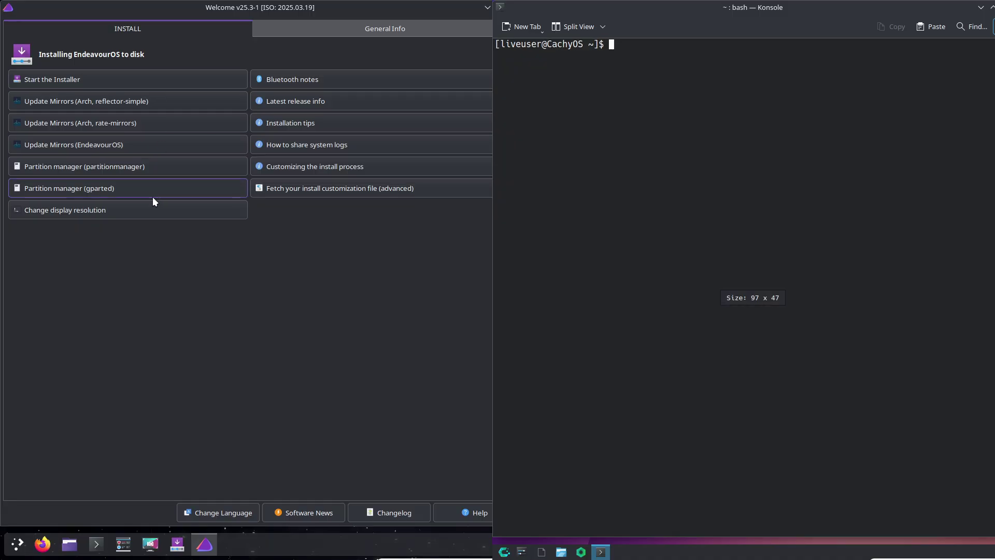
{"action": "key", "text": "ctrl+plus"}
{"action": "key", "text": "ctrl+plus"}
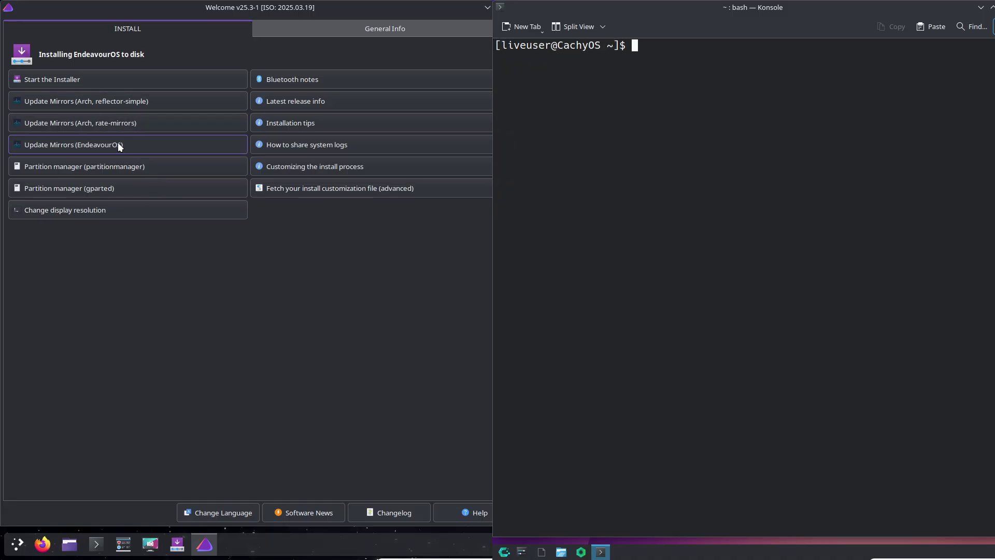
{"action": "left_click", "coordinate": [511, 7]}
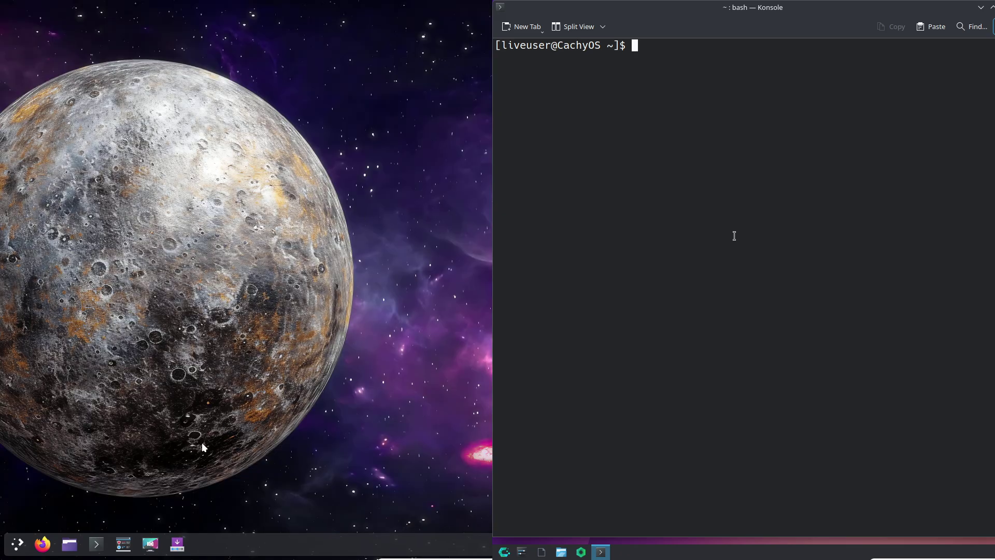
- Open a new EndeavourOS terminal filling the left half and run fastfetch on CachyOS
{"action": "left_click", "coordinate": [97, 545]}
{"action": "type", "text": "tfetc"}
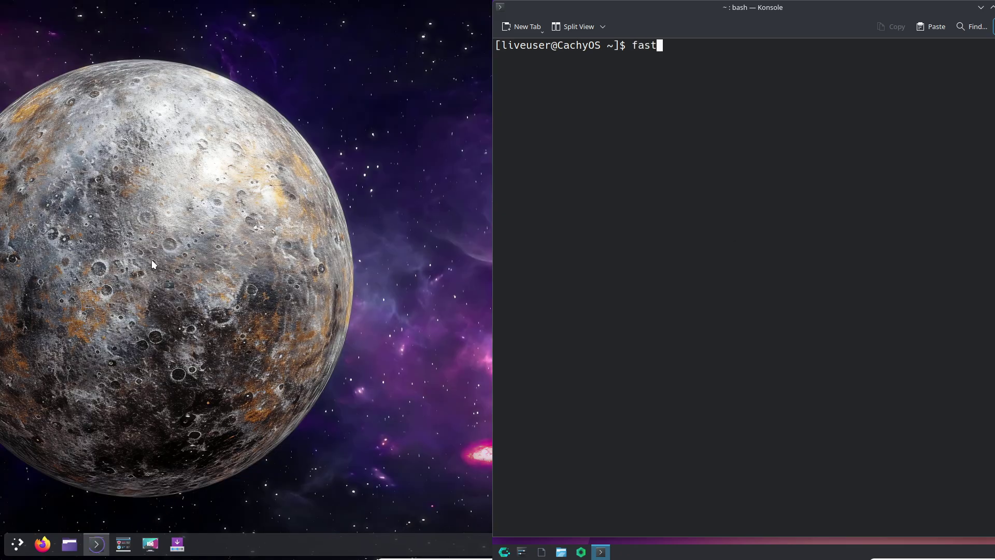
{"action": "type", "text": "h"}
{"action": "left_click_drag", "start_coordinate": [262, 30], "coordinate": [255, 15]}
{"action": "key", "text": "Return"}
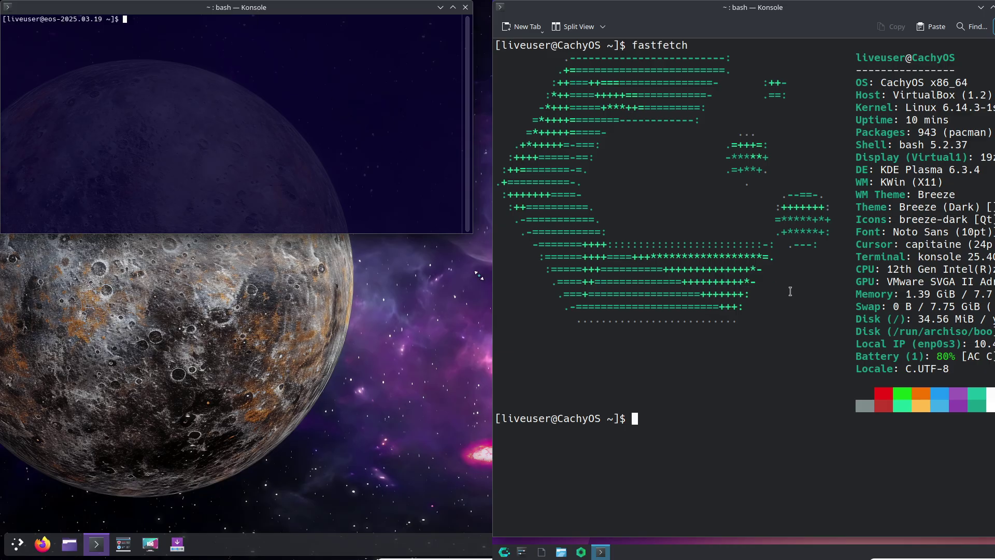
{"action": "left_click_drag", "start_coordinate": [481, 282], "coordinate": [496, 526]}
- Reset then enlarge the EndeavourOS terminal font, and shrink the CachyOS font one step
{"action": "right_click", "coordinate": [216, 112]}
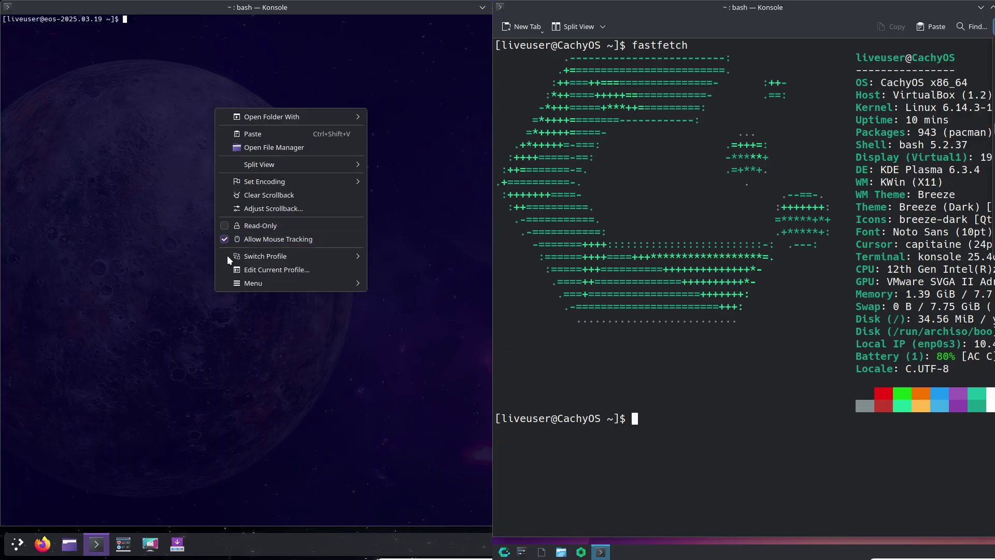
{"action": "mouse_move", "coordinate": [249, 283]}
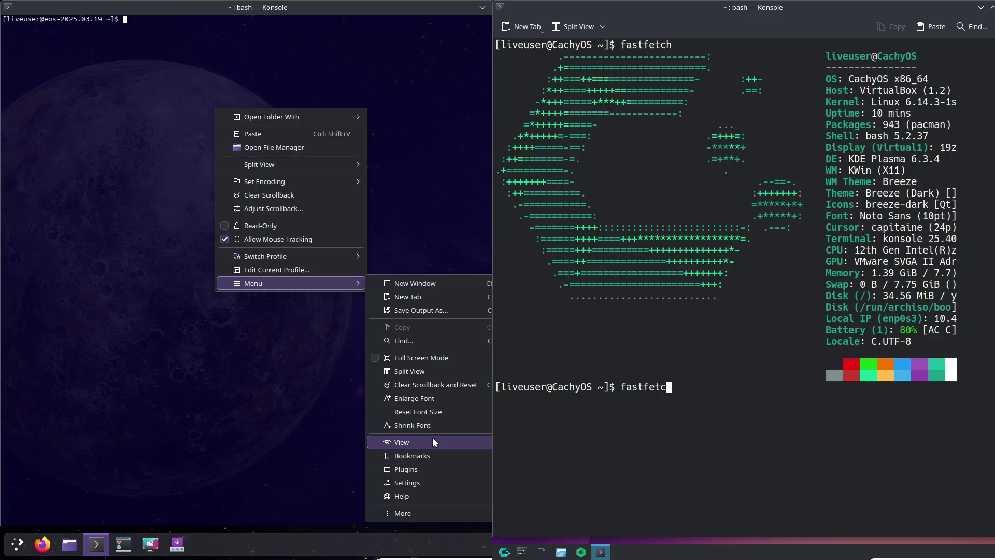
{"action": "left_click", "coordinate": [429, 406]}
{"action": "right_click", "coordinate": [152, 124]}
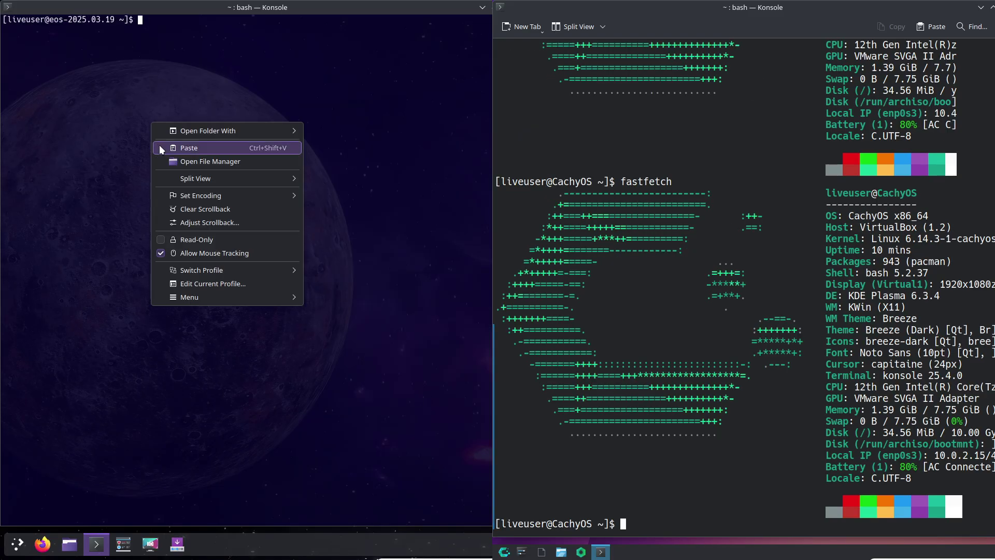
{"action": "mouse_move", "coordinate": [198, 297]}
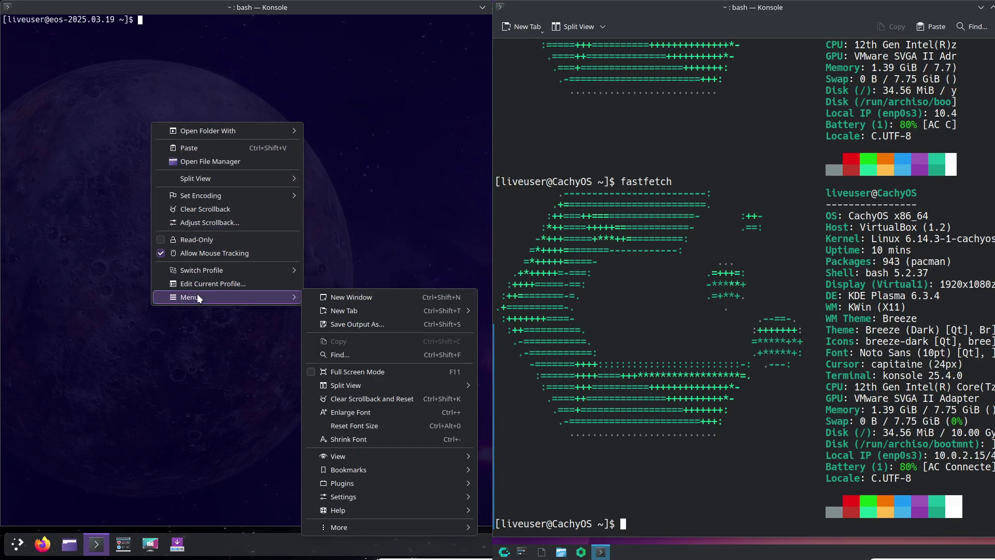
{"action": "left_click", "coordinate": [378, 412]}
{"action": "right_click", "coordinate": [133, 134]}
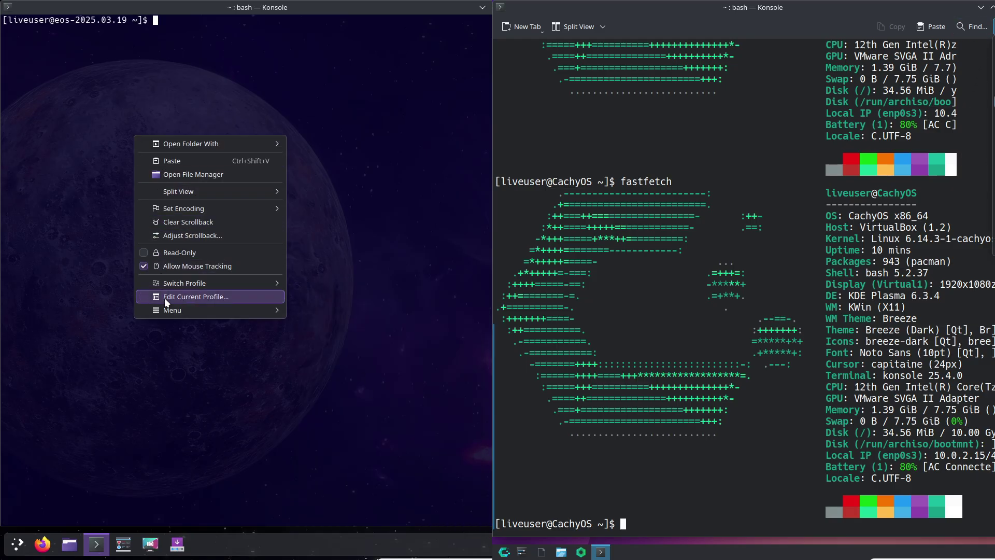
{"action": "mouse_move", "coordinate": [167, 309]}
{"action": "key", "text": "ctrl+minus"}
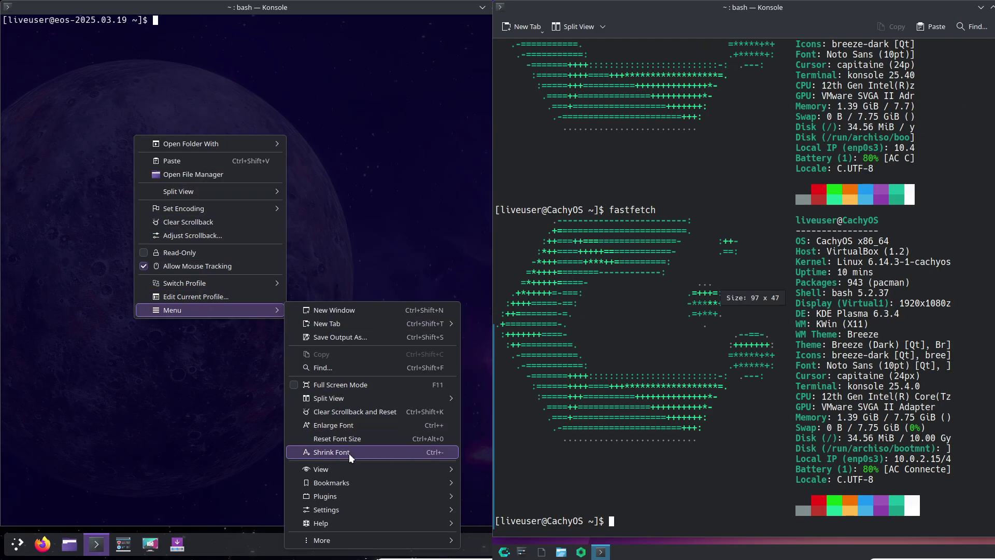
- Enlarge the EndeavourOS terminal font again and try running fastfetch there
{"action": "left_click", "coordinate": [344, 429]}
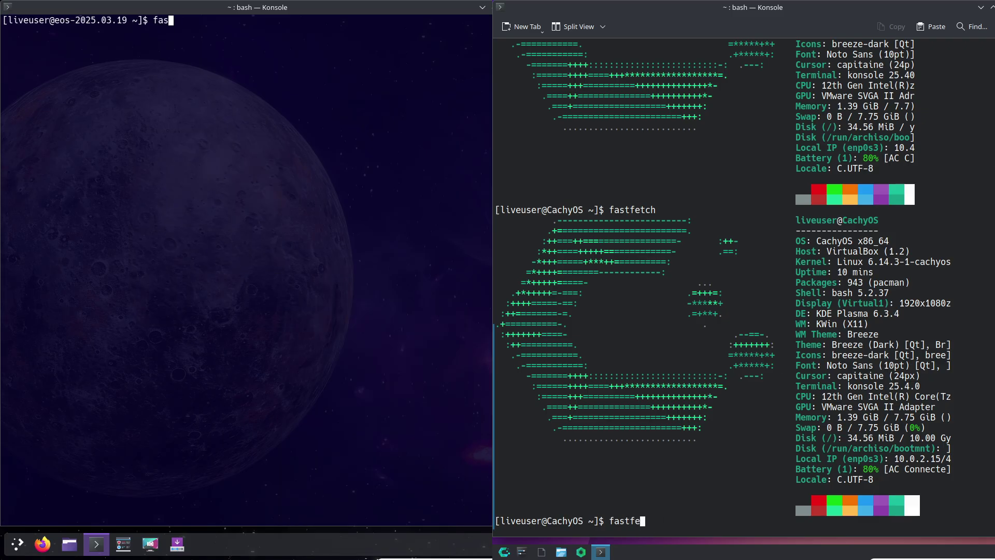
{"action": "type", "text": "ch"}
{"action": "key", "text": "Return"}
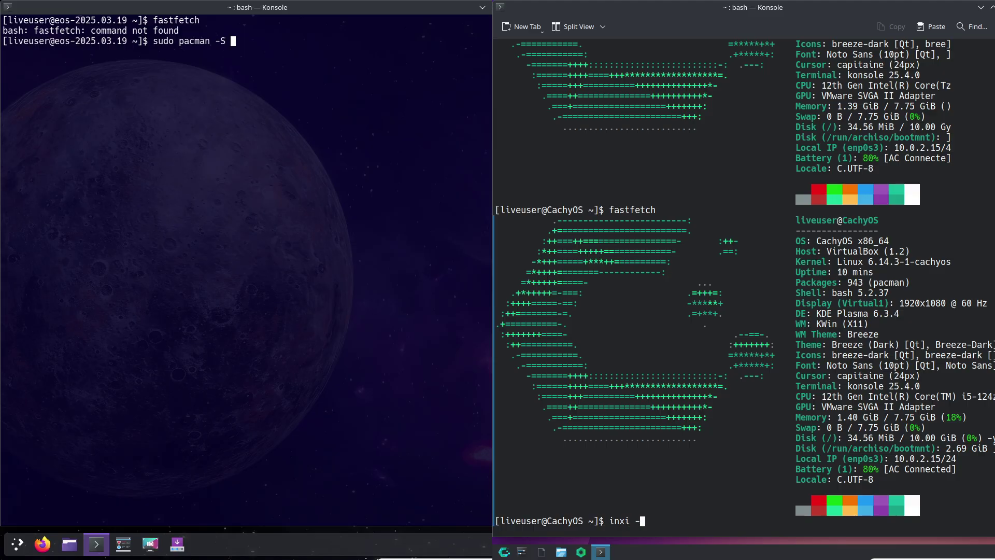
- Install fastfetch with sudo pacman -S fastfetch and select CachyOS's Info section
{"action": "type", "text": "fetch"}
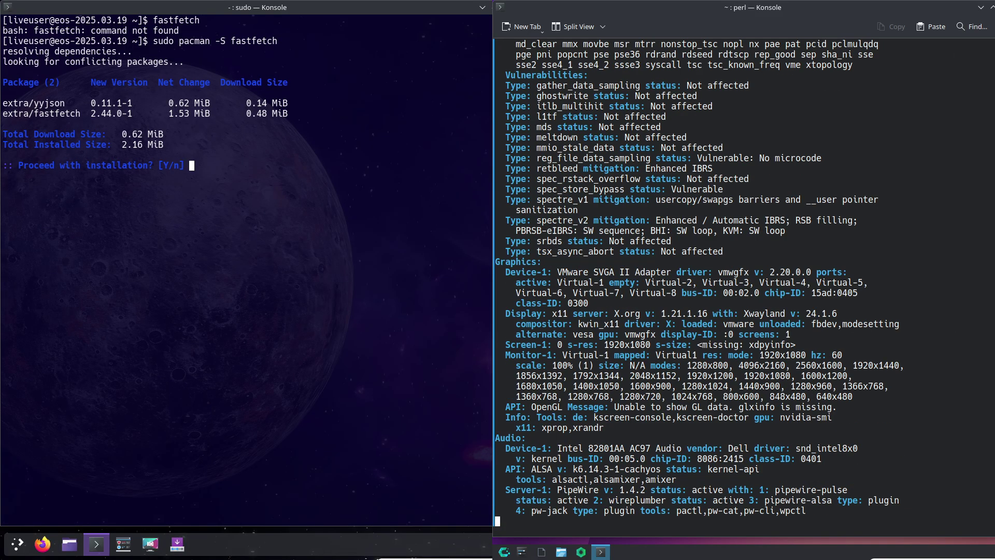
{"action": "type", "text": "y"}
{"action": "key", "text": "Return"}
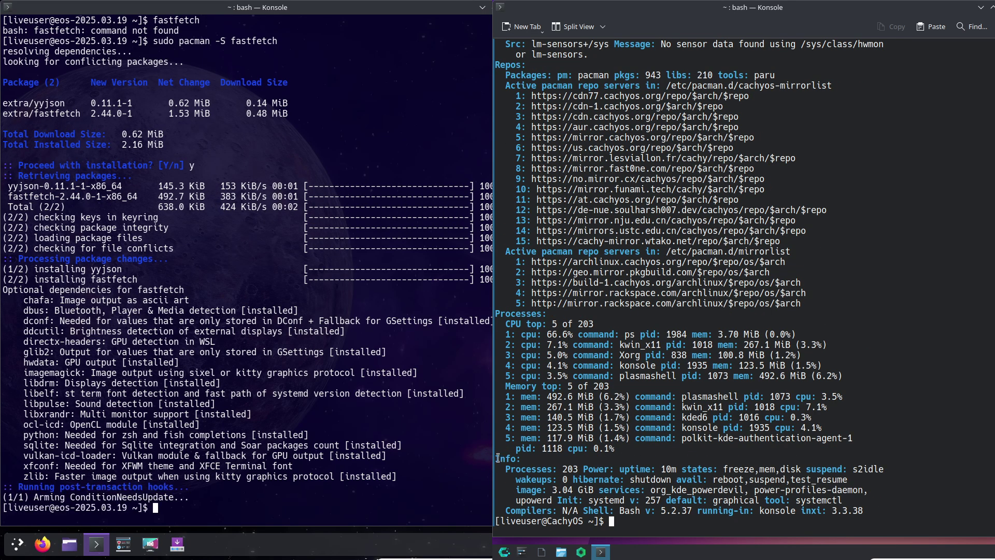
{"action": "type", "text": "fas"}
{"action": "left_click_drag", "start_coordinate": [497, 458], "coordinate": [845, 510]}
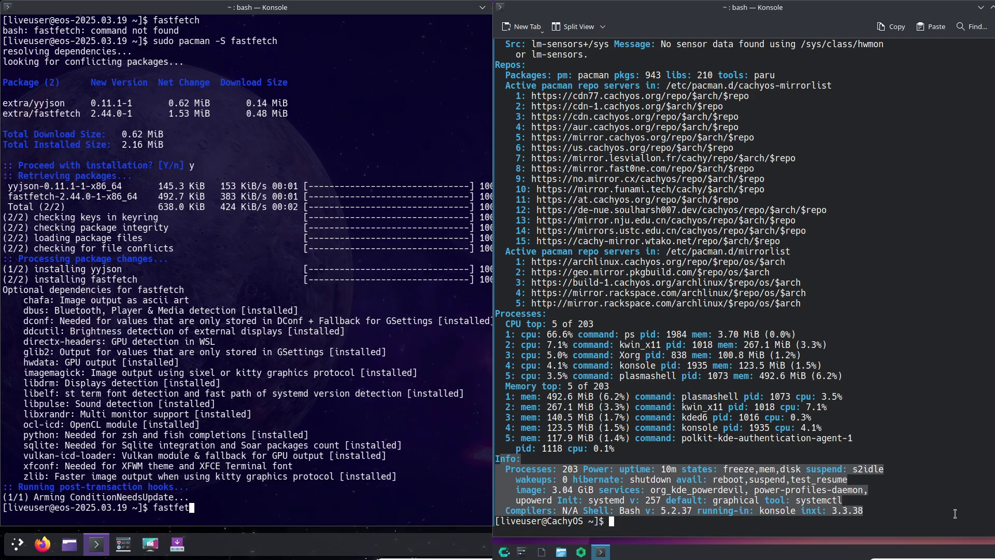
{"action": "type", "text": "tfetch"}
- Run fastfetch and the full inxi -sv8 report on EndeavourOS
{"action": "key", "text": "Return"}
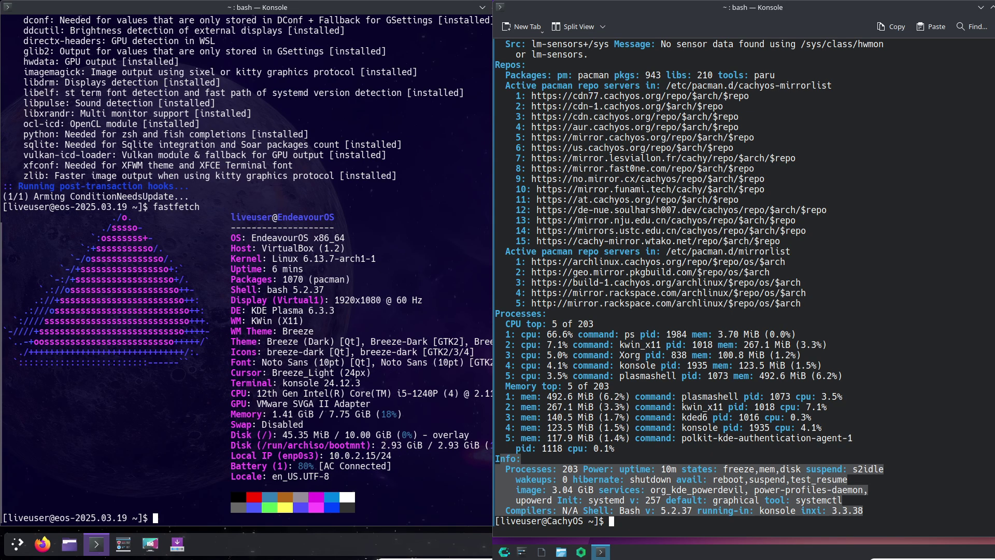
{"action": "scroll", "coordinate": [700, 283], "scroll_direction": "up", "scroll_amount": 9}
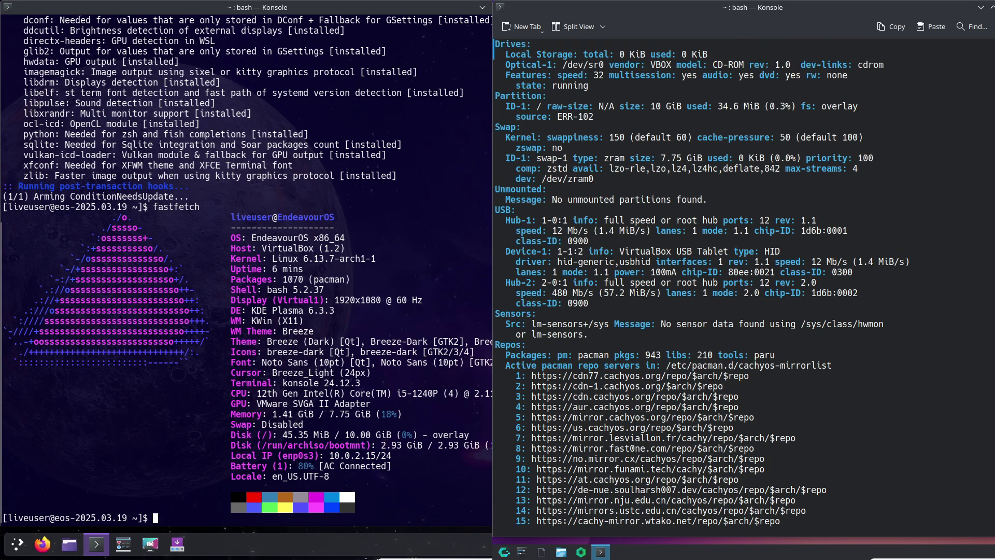
{"action": "scroll", "coordinate": [700, 283], "scroll_direction": "up", "scroll_amount": 8}
{"action": "type", "text": "inxi"}
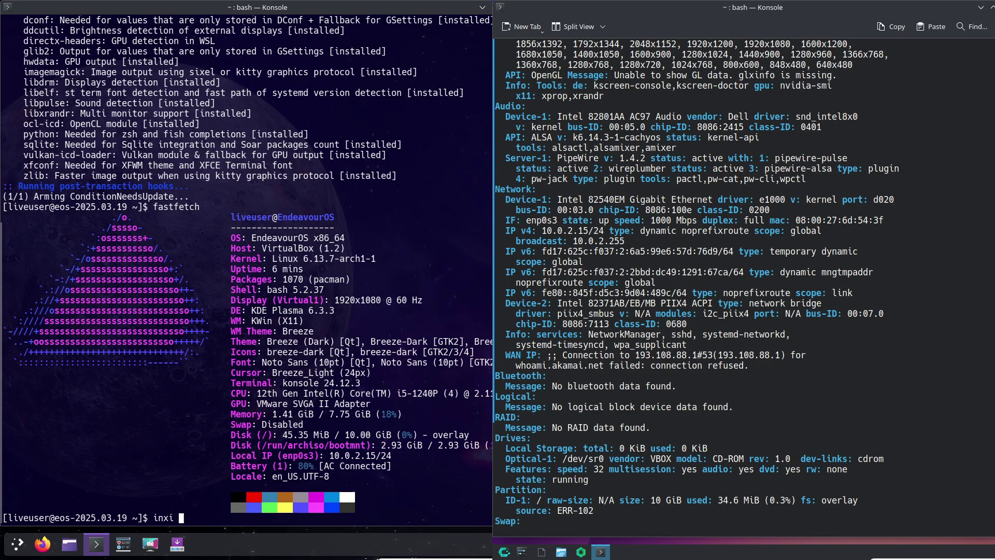
{"action": "scroll", "coordinate": [700, 283], "scroll_direction": "up", "scroll_amount": 1}
{"action": "type", "text": "-sv8"}
{"action": "scroll", "coordinate": [700, 283], "scroll_direction": "up", "scroll_amount": 3}
{"action": "key", "text": "Return"}
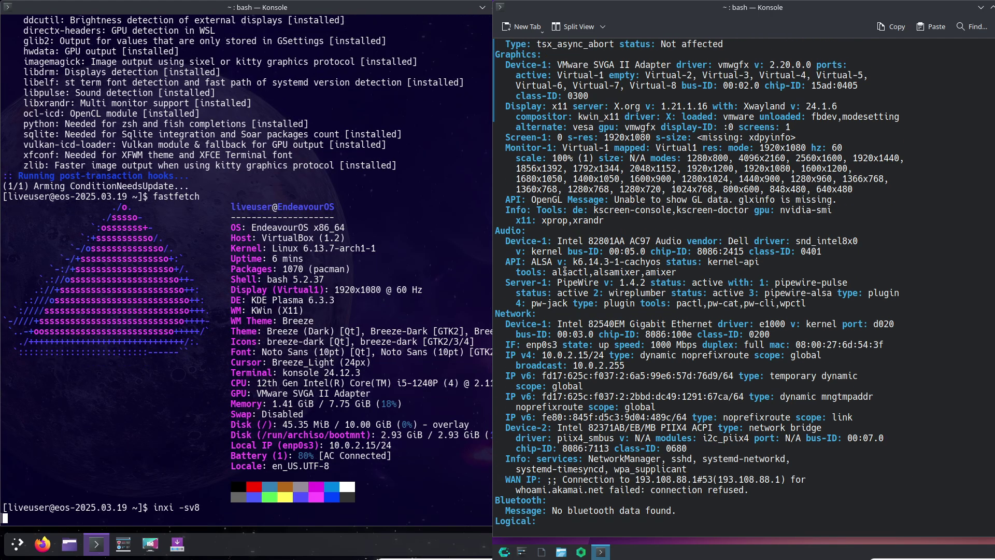
- Select and compare the Audio, Graphics and CPU sections of both inxi reports
{"action": "left_click_drag", "start_coordinate": [496, 230], "coordinate": [828, 301]}
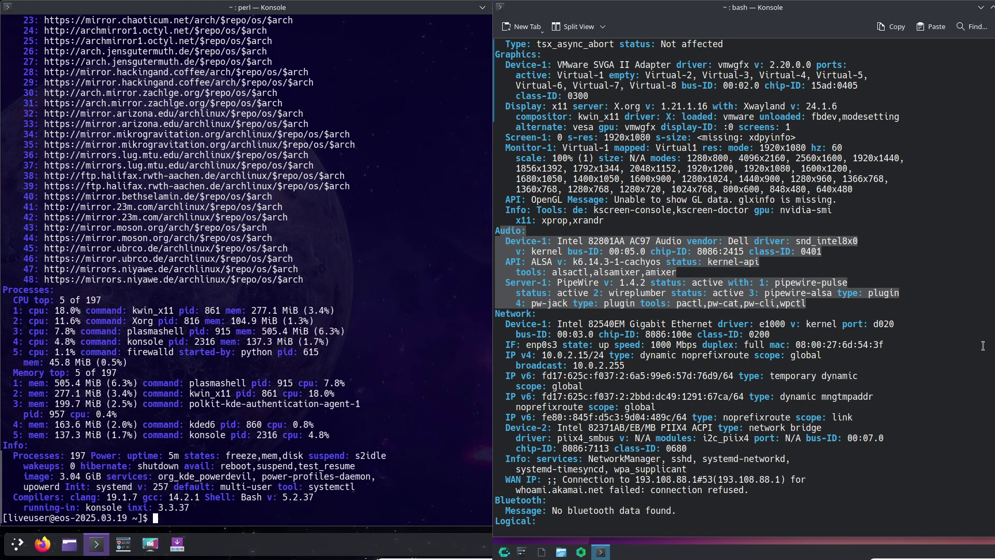
{"action": "scroll", "coordinate": [561, 247], "scroll_direction": "up", "scroll_amount": 5}
{"action": "scroll", "coordinate": [444, 405], "scroll_direction": "up", "scroll_amount": 20}
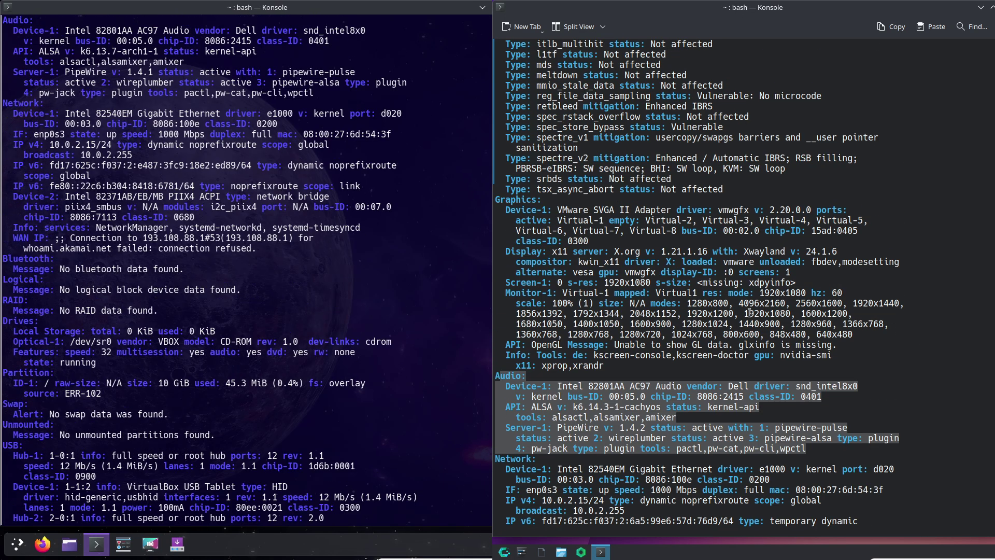
{"action": "left_click_drag", "start_coordinate": [496, 200], "coordinate": [846, 360]}
{"action": "left_click_drag", "start_coordinate": [3, 176], "coordinate": [468, 268]}
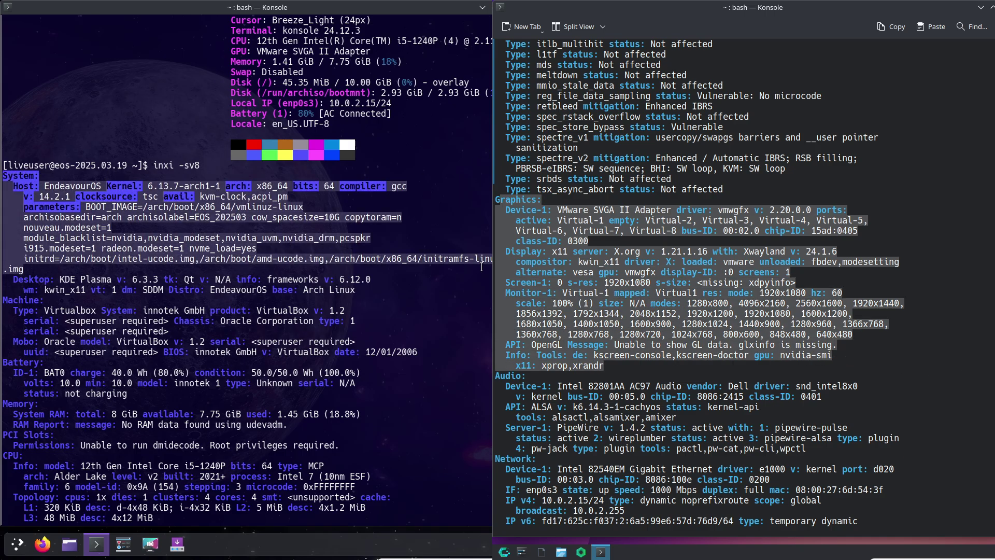
{"action": "left_click_drag", "start_coordinate": [13, 279], "coordinate": [440, 355]}
{"action": "scroll", "coordinate": [456, 280], "scroll_direction": "down", "scroll_amount": 6}
{"action": "scroll", "coordinate": [456, 324], "scroll_direction": "down", "scroll_amount": 2}
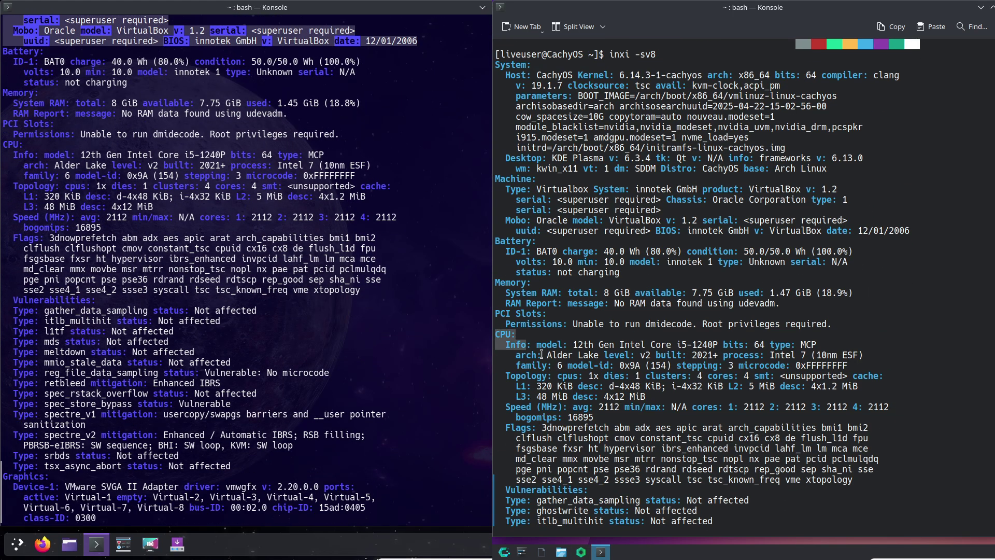
{"action": "left_click_drag", "start_coordinate": [497, 335], "coordinate": [885, 416]}
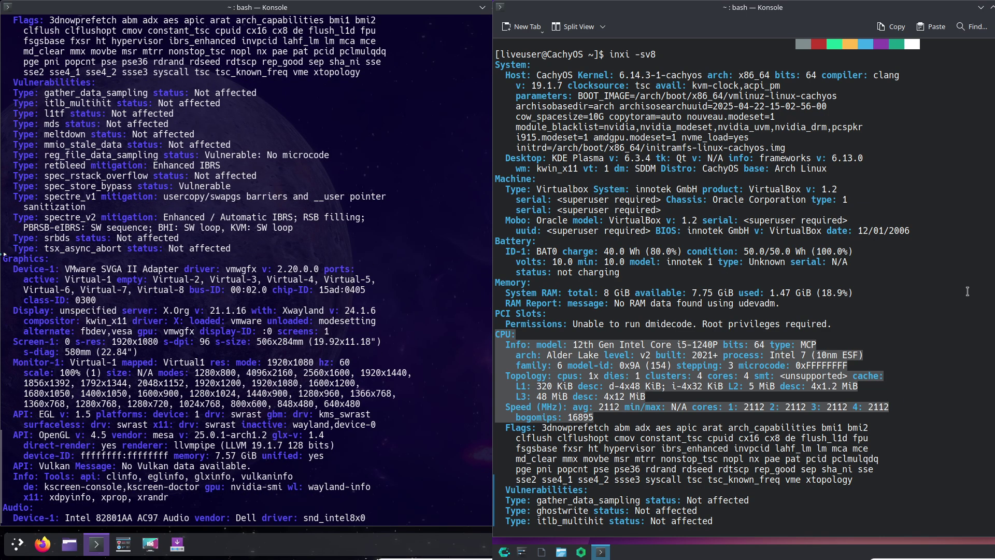
{"action": "left_click_drag", "start_coordinate": [4, 257], "coordinate": [440, 430]}
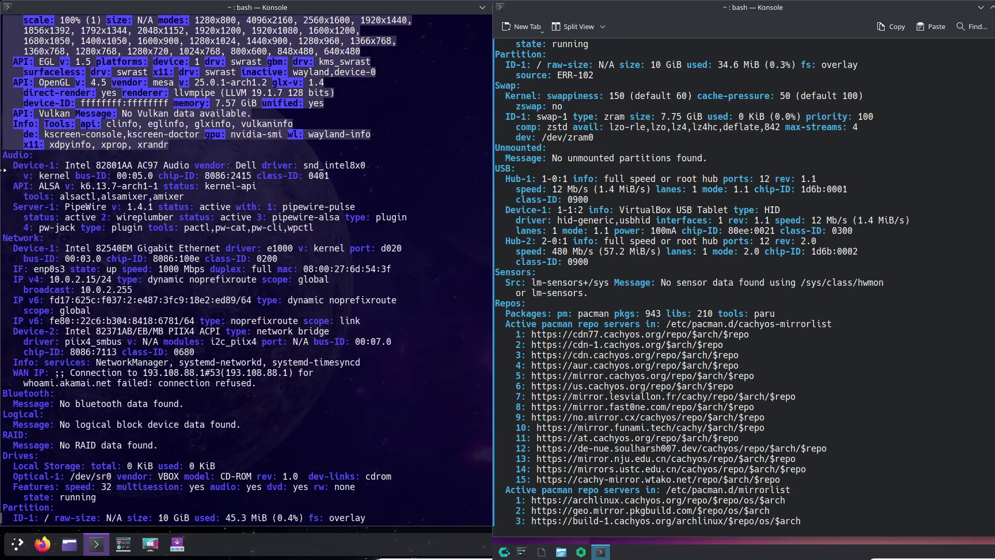
{"action": "left_click_drag", "start_coordinate": [3, 156], "coordinate": [311, 231]}
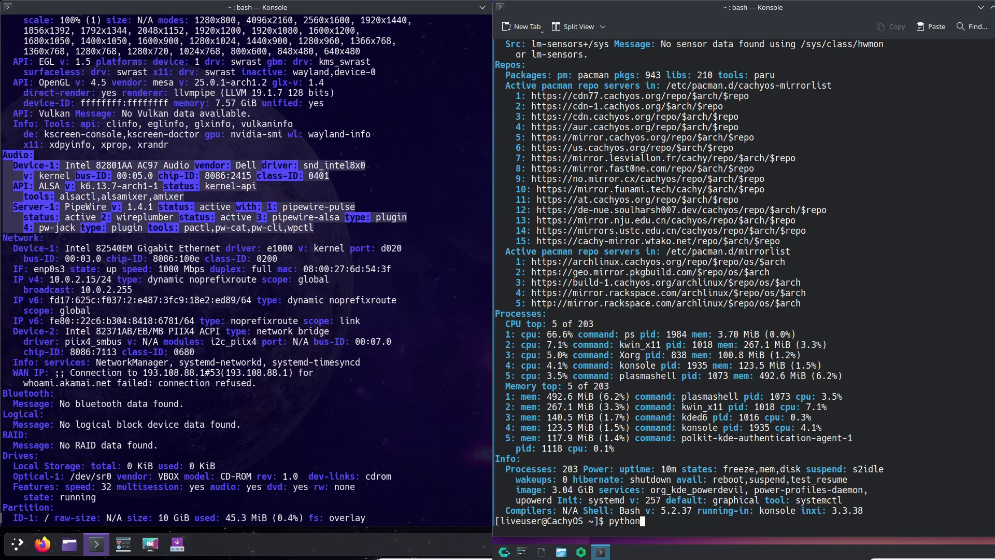
- Check Python versions (3.13.3 CachyOS, 3.13.2 EndeavourOS) and CachyOS's /etc/issue
{"action": "type", "text": "3 --ve"}
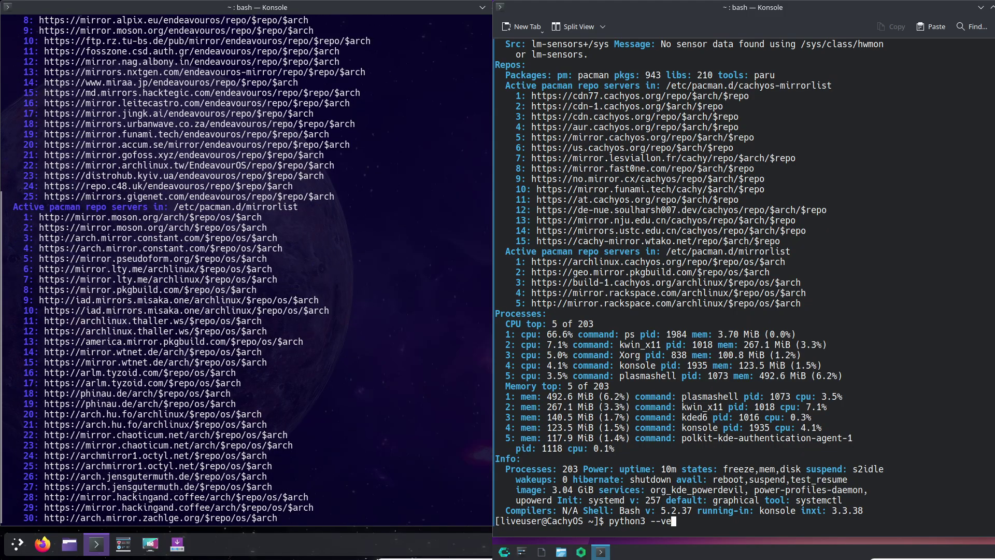
{"action": "type", "text": "rsion"}
{"action": "key", "text": "Return"}
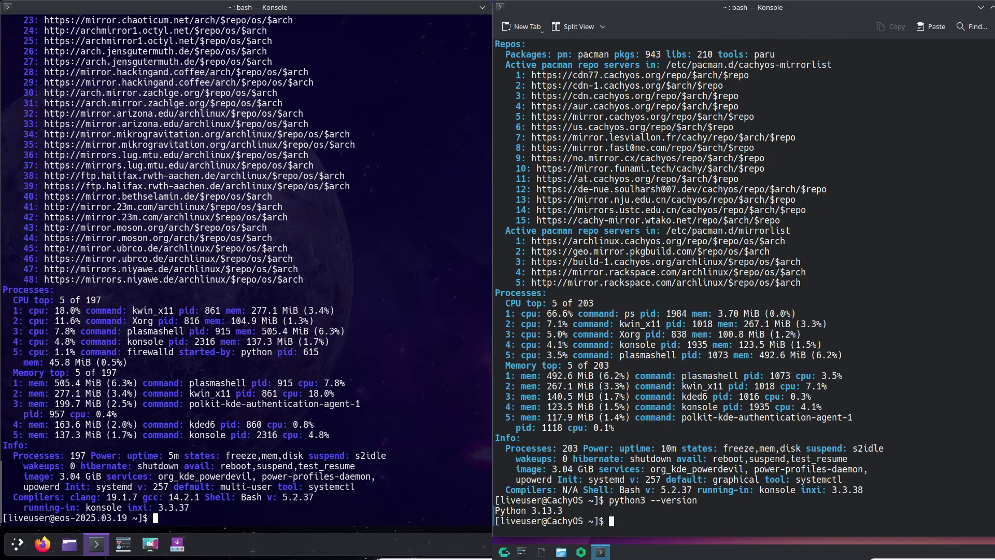
{"action": "left_click_drag", "start_coordinate": [192, 508], "coordinate": [34, 443]}
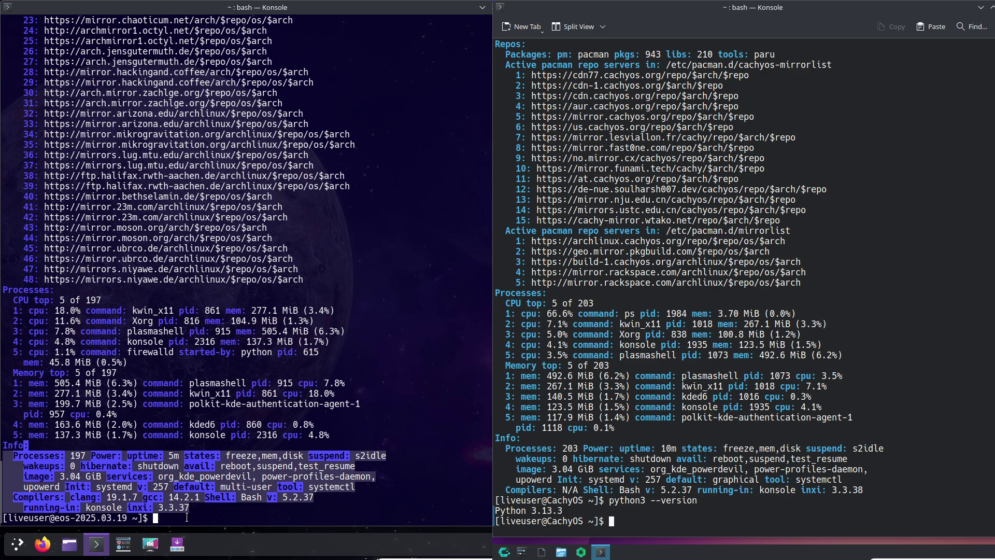
{"action": "type", "text": "cat /etc/issue"}
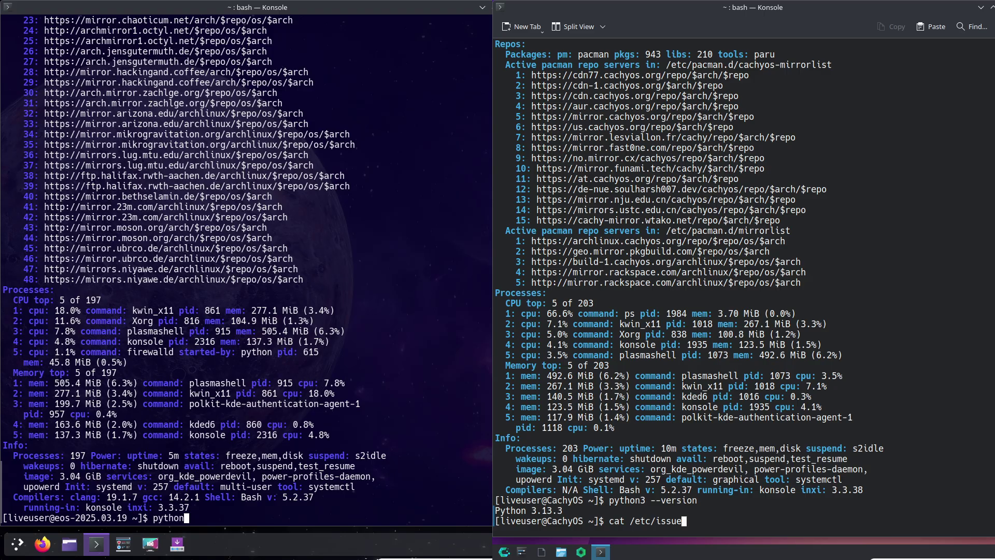
{"action": "key", "text": "Return"}
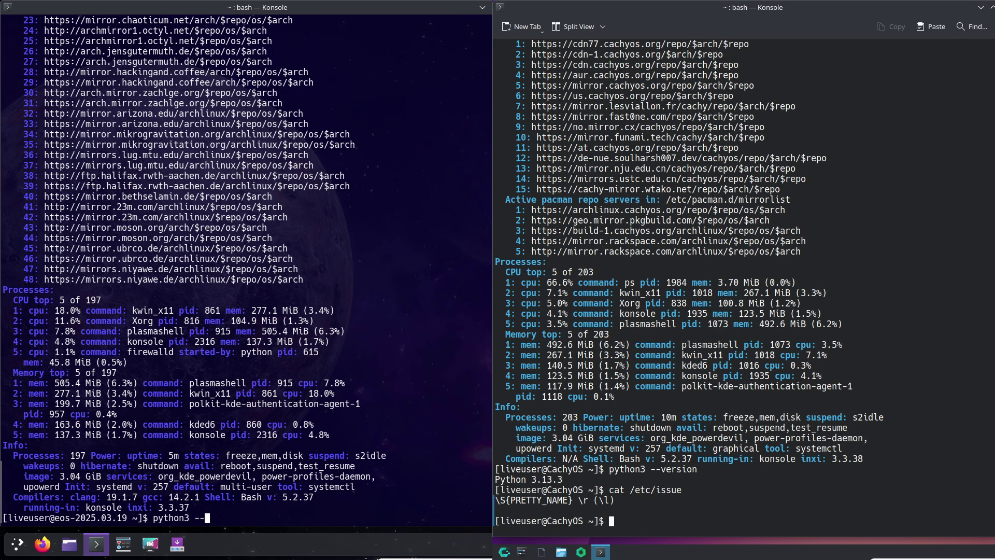
{"action": "key", "text": "Return"}
- Print CachyOS kernel details with uname -a and release 6.14.3-1-cachyos with uname -r
{"action": "type", "text": "una"}
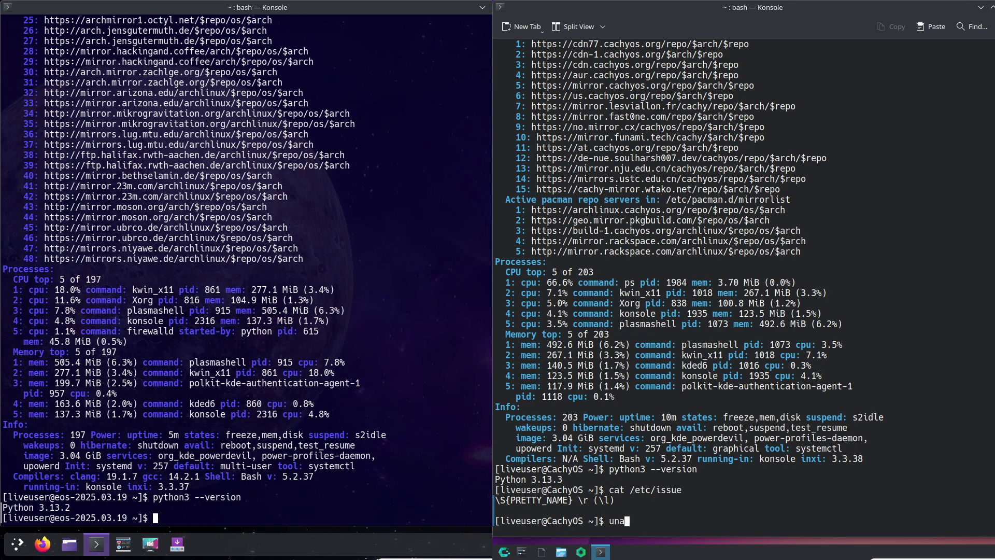
{"action": "type", "text": "me -a"}
{"action": "key", "text": "Return"}
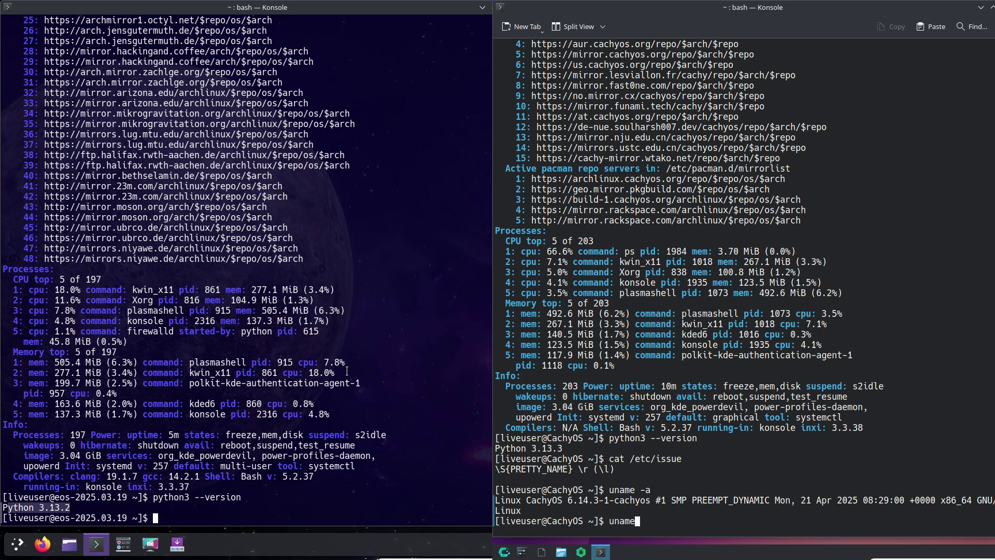
{"action": "key", "text": "Return"}
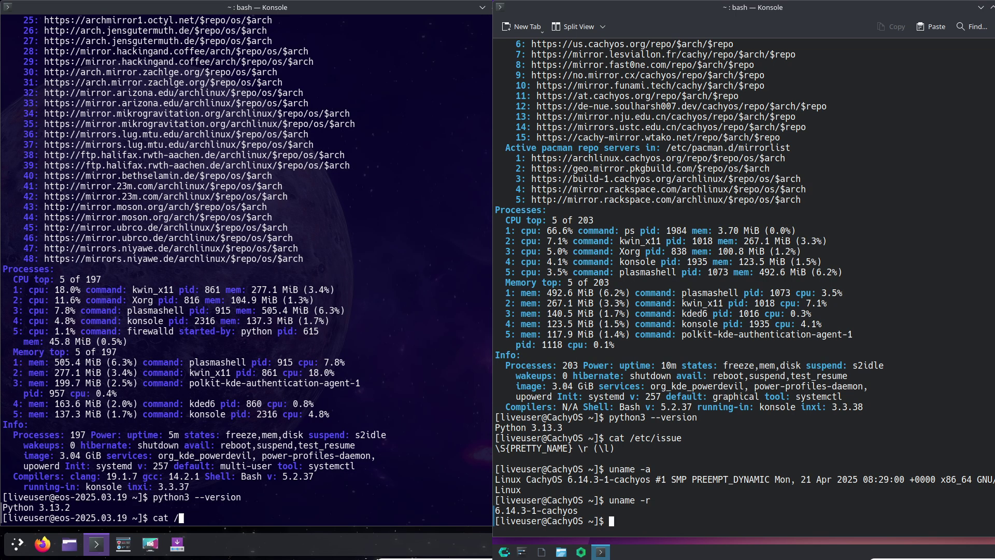
- Try htop and btop, show EndeavourOS's /etc/issue, and exit the EndeavourOS terminal
{"action": "type", "text": "htop"}
{"action": "key", "text": "Return"}
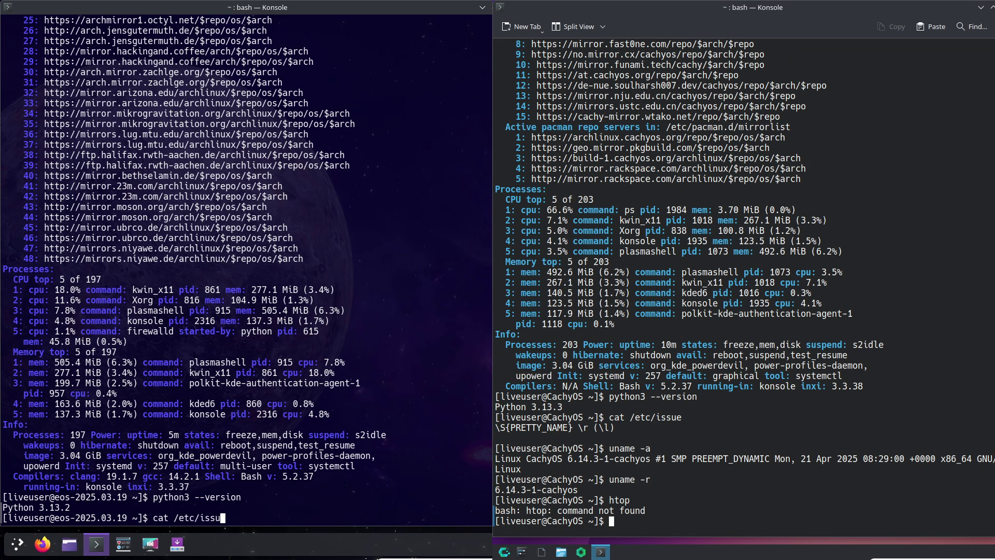
{"action": "type", "text": "s"}
{"action": "key", "text": "Return"}
{"action": "type", "text": "u"}
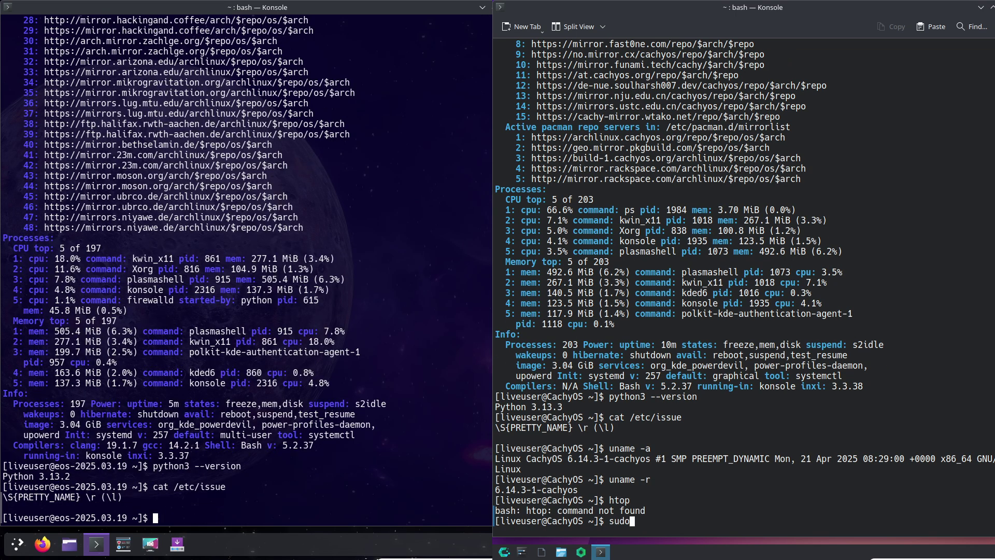
{"action": "type", "text": "do"}
{"action": "key", "text": "Return"}
{"action": "type", "text": "pacman -"}
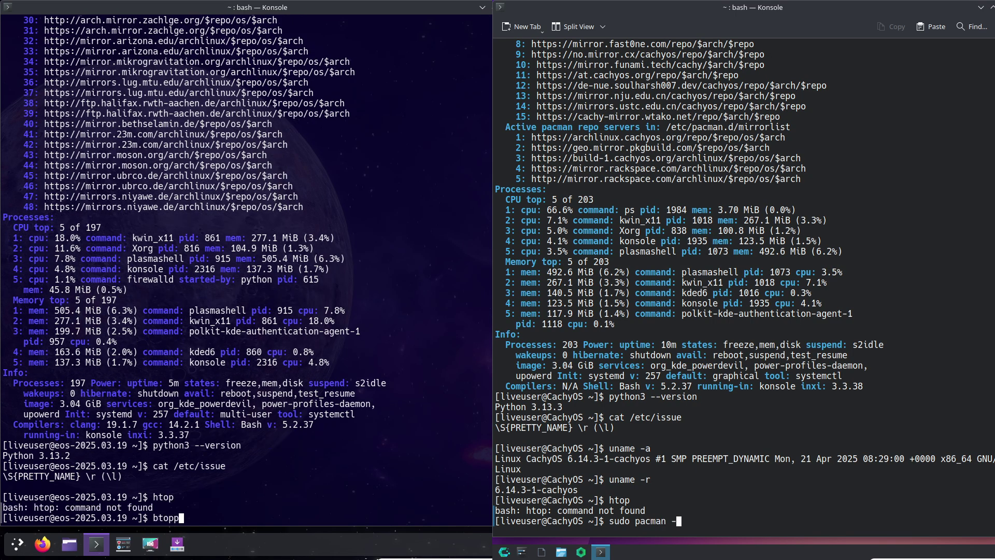
{"action": "type", "text": "btop"}
{"action": "key", "text": "Return"}
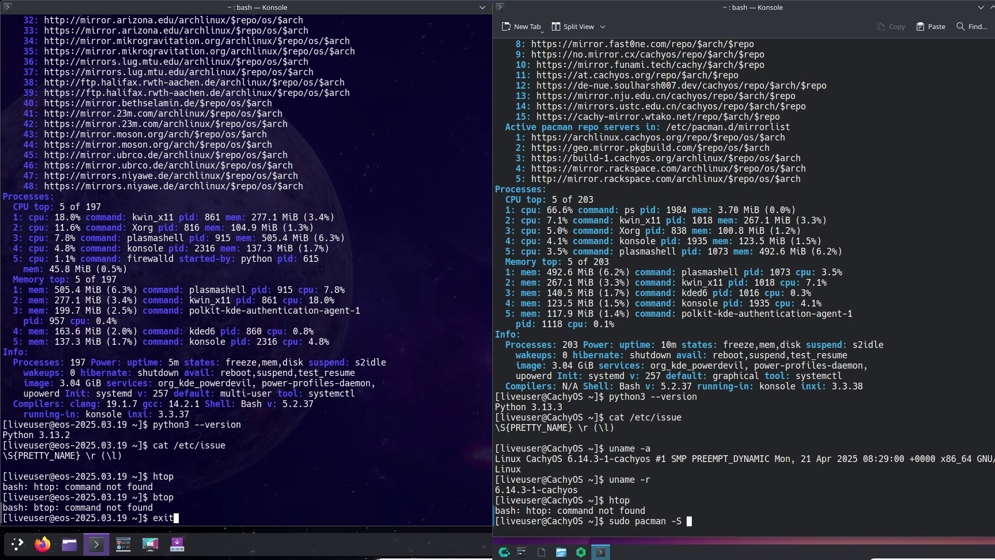
{"action": "type", "text": "exit"}
{"action": "key", "text": "Return"}
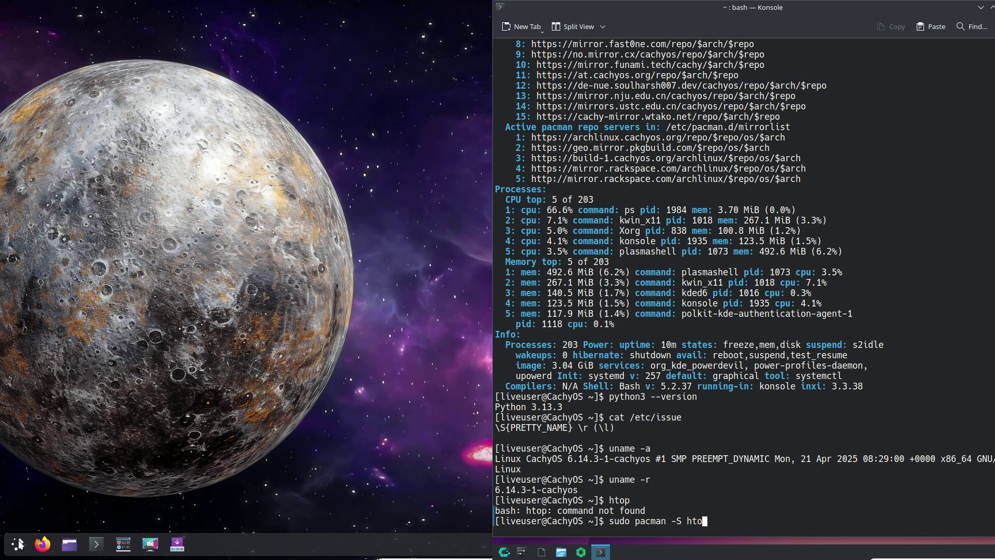
- Install htop 3.4.1-1 with sudo pacman -S htop and run it on CachyOS
{"action": "type", "text": "p"}
{"action": "key", "text": "Return"}
{"action": "left_click", "coordinate": [18, 542]}
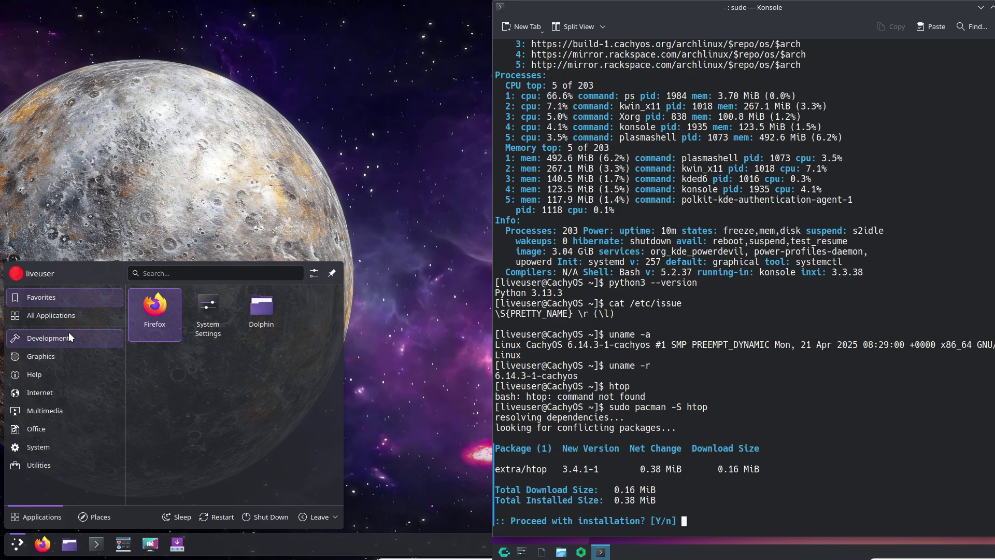
{"action": "mouse_move", "coordinate": [69, 337]}
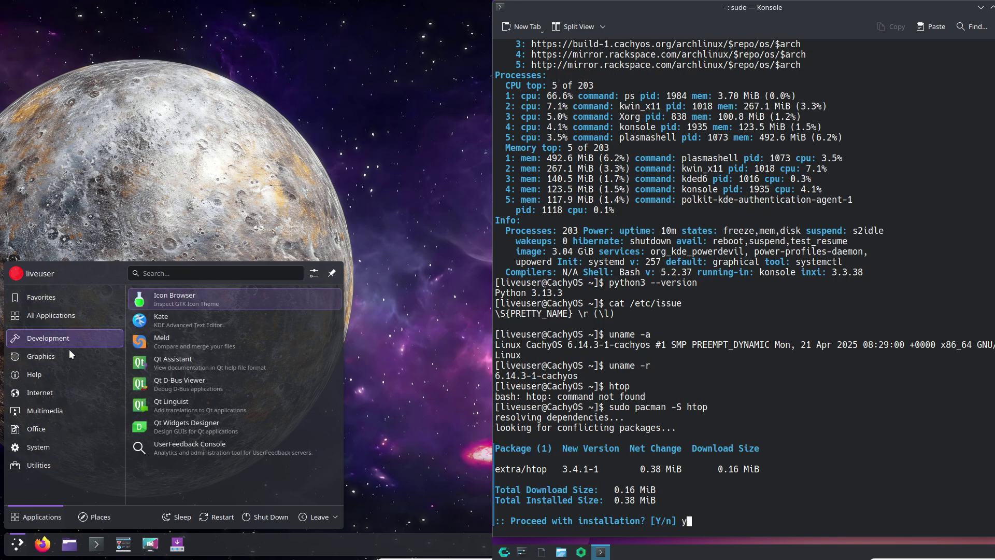
{"action": "type", "text": "y"}
{"action": "key", "text": "Return"}
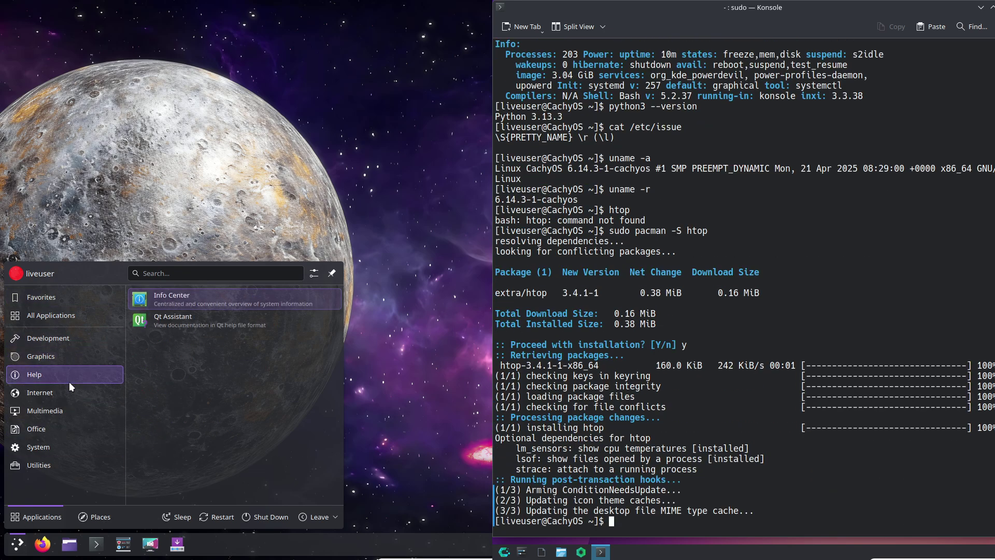
{"action": "mouse_move", "coordinate": [70, 388]}
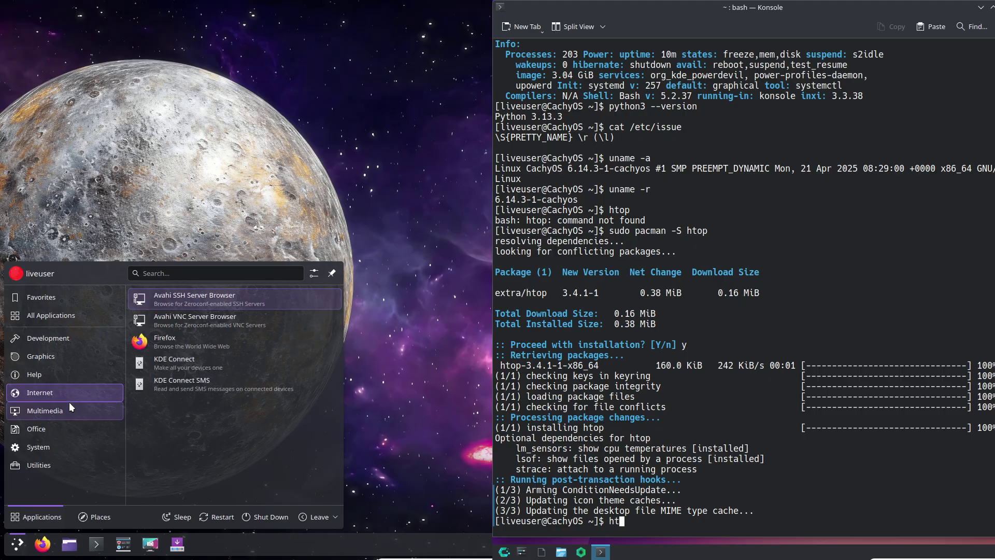
{"action": "type", "text": "htop"}
{"action": "key", "text": "Return"}
- Launch System Monitor from the EndeavourOS application launcher
{"action": "mouse_move", "coordinate": [69, 421]}
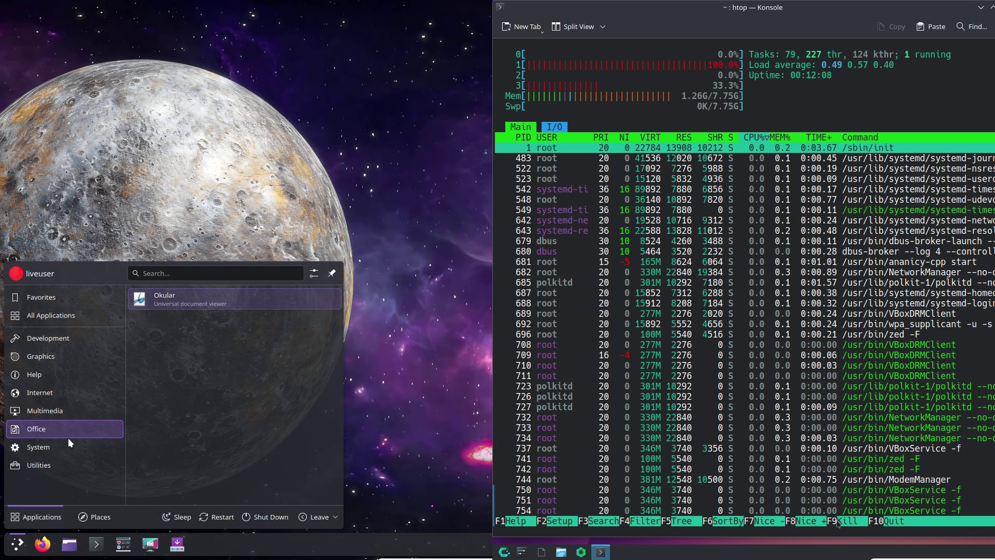
{"action": "mouse_move", "coordinate": [68, 440]}
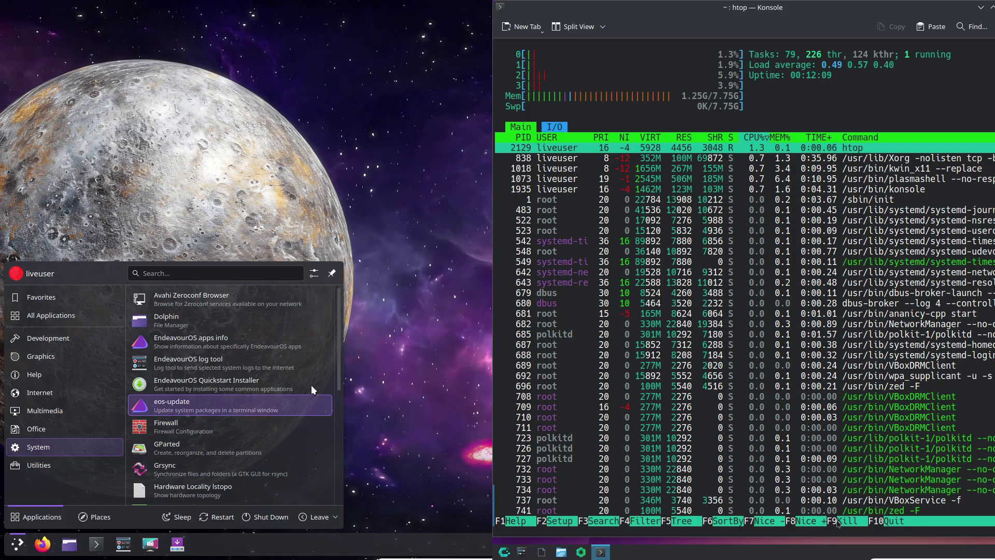
{"action": "left_click_drag", "start_coordinate": [337, 374], "coordinate": [337, 494]}
{"action": "left_click", "coordinate": [216, 408]}
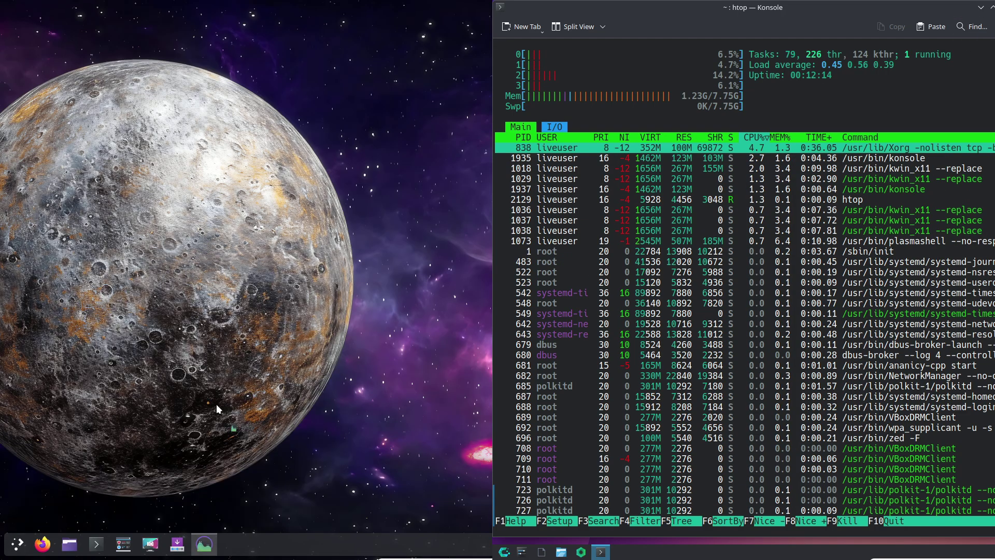
- Close the CachyOS htop terminal, move System Monitor top-left, and open Desktop and Wallpaper settings
{"action": "left_click", "coordinate": [994, 7]}
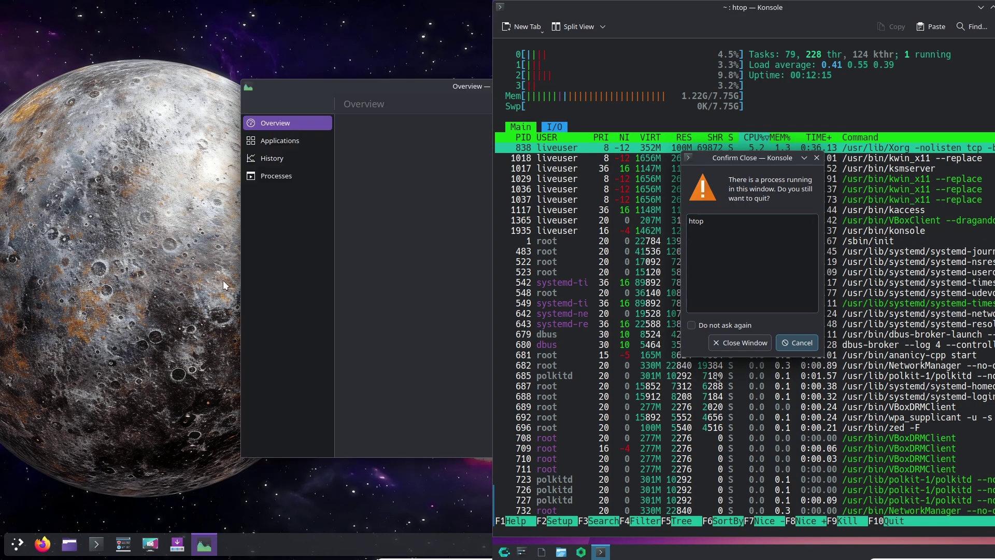
{"action": "left_click", "coordinate": [741, 343]}
{"action": "left_click_drag", "start_coordinate": [490, 88], "coordinate": [249, 10]}
{"action": "right_click", "coordinate": [595, 276]}
{"action": "left_click", "coordinate": [643, 286]}
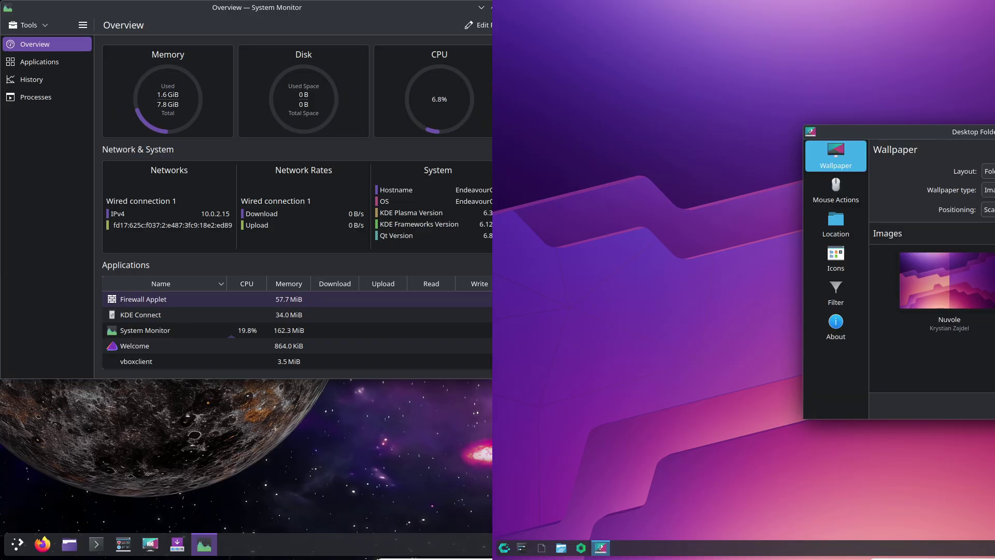
- Reposition and enlarge Desktop Folder Settings, then view its Mouse Actions, Location, Icons and About pages
{"action": "left_click_drag", "start_coordinate": [994, 132], "coordinate": [712, 7]}
{"action": "left_click_drag", "start_coordinate": [866, 294], "coordinate": [994, 534]}
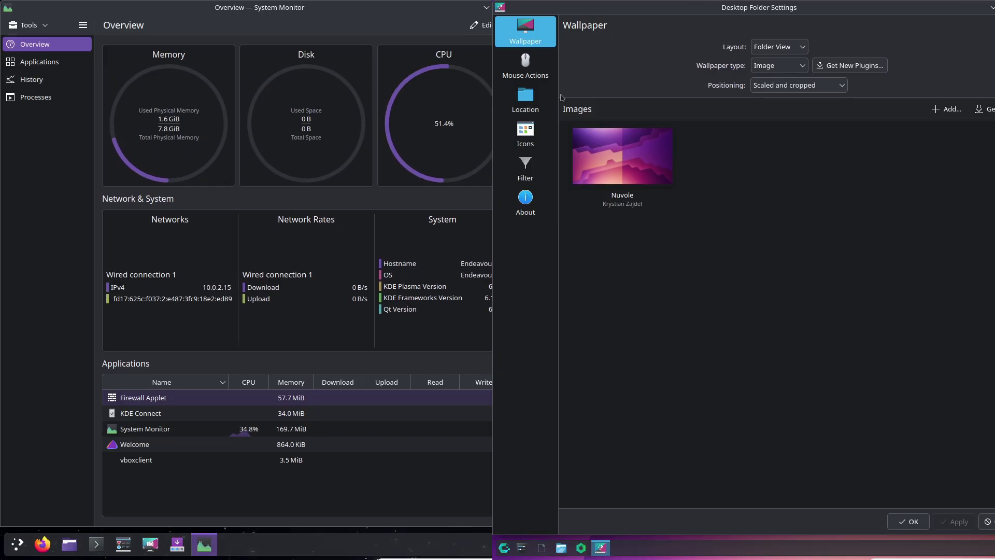
{"action": "left_click", "coordinate": [534, 63]}
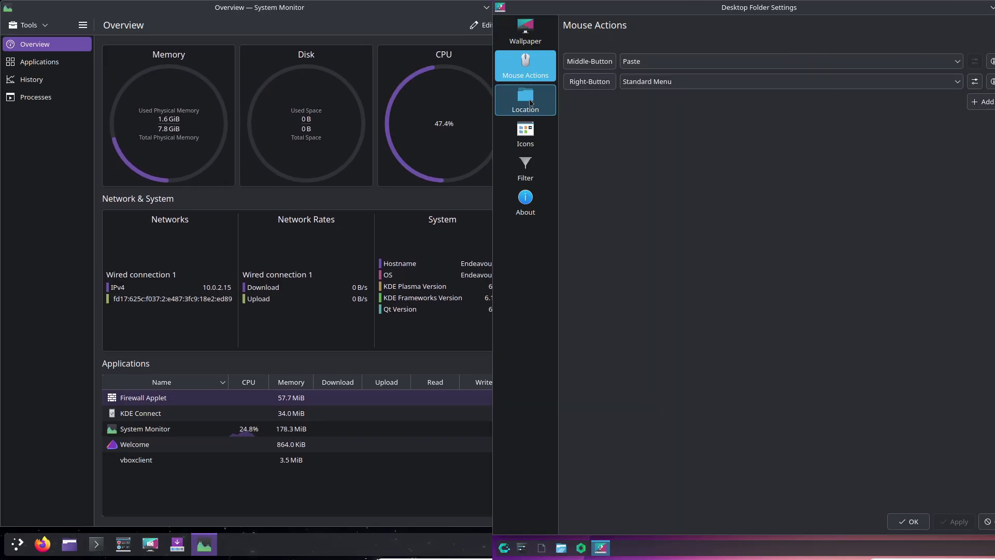
{"action": "left_click", "coordinate": [531, 102]}
{"action": "left_click", "coordinate": [526, 132]}
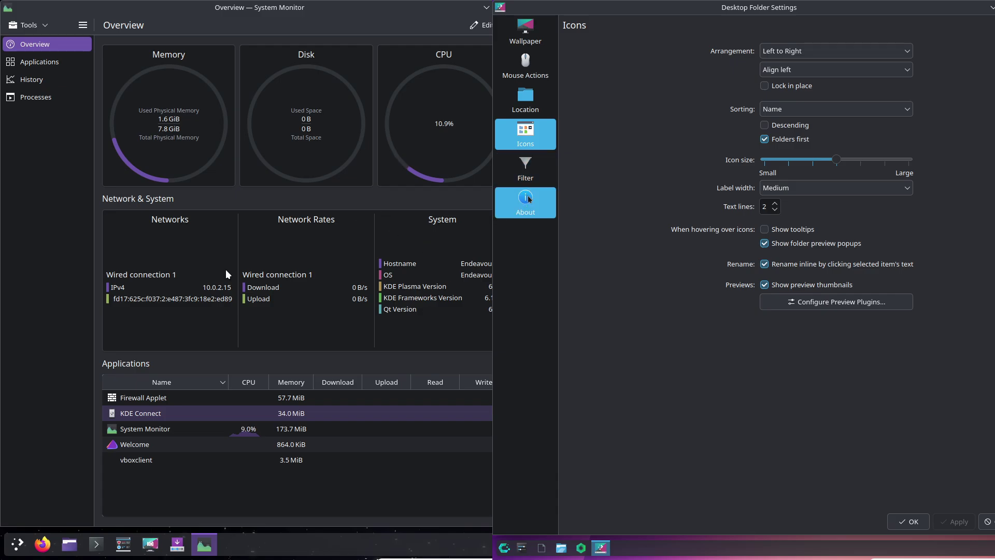
{"action": "left_click", "coordinate": [529, 200]}
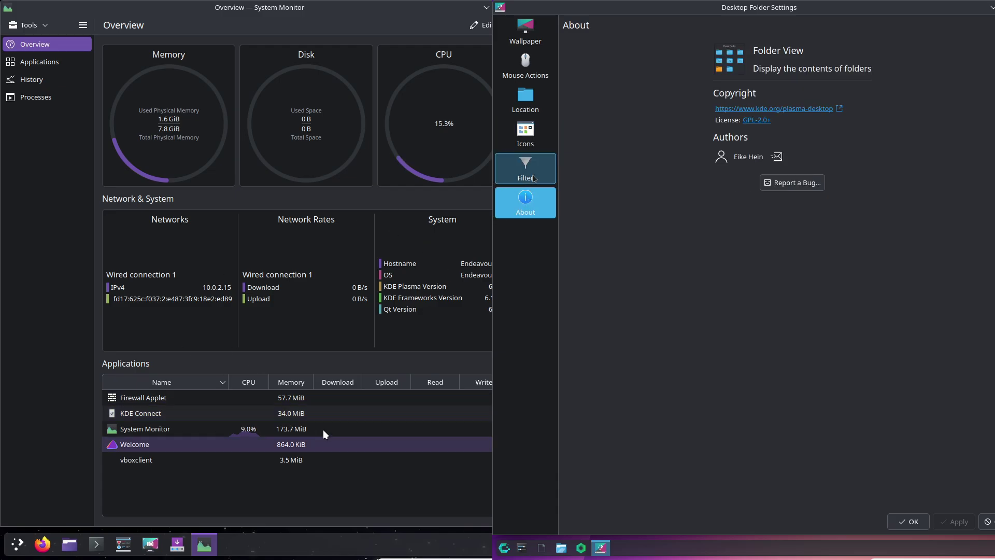
- Close the folder settings and check System Monitor's version, 6.3.3
{"action": "key", "text": "Escape"}
{"action": "left_click", "coordinate": [82, 24]}
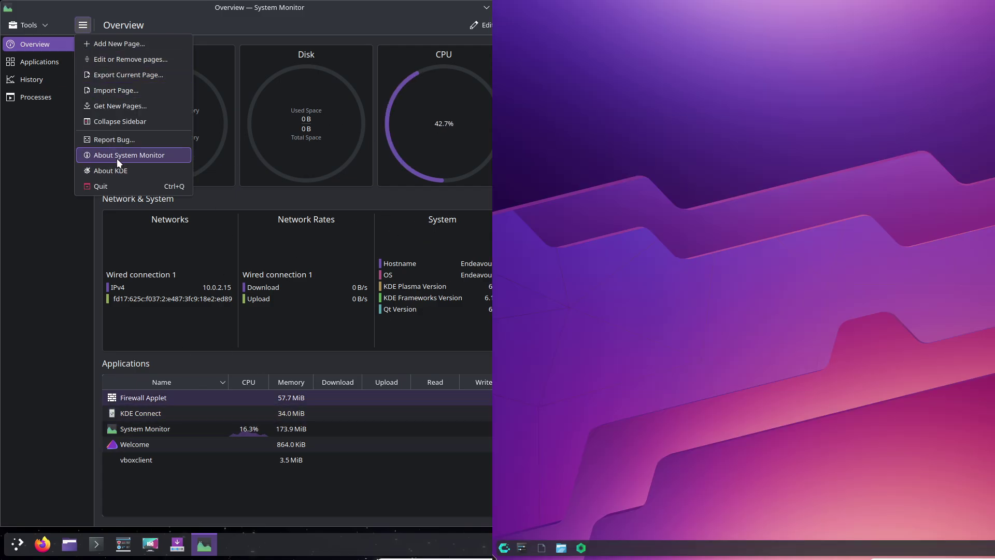
{"action": "left_click", "coordinate": [116, 157]}
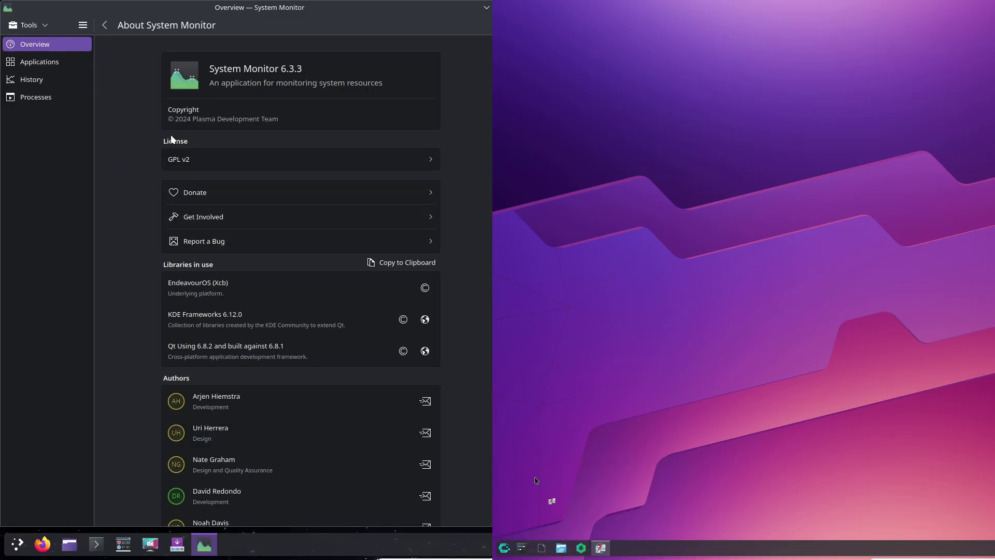
- Show System Monitor's Applications page and open the KDE Menu Editor's About box
{"action": "left_click", "coordinate": [102, 26]}
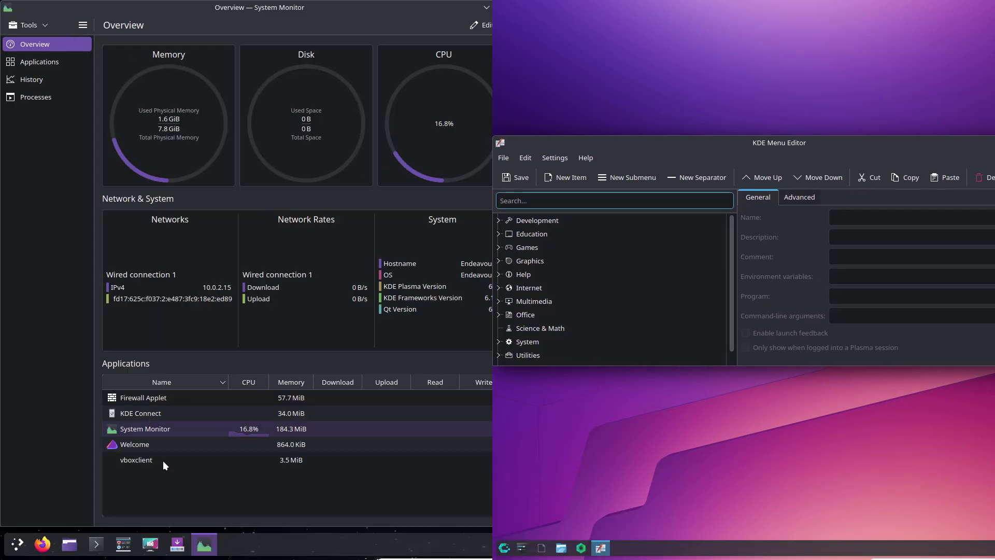
{"action": "left_click", "coordinate": [65, 62]}
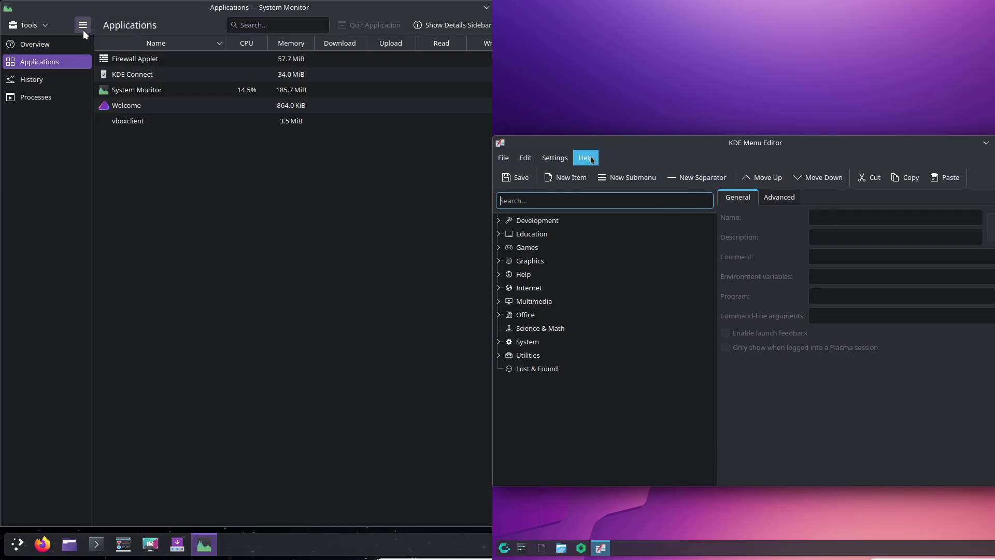
{"action": "left_click", "coordinate": [83, 30]}
{"action": "left_click", "coordinate": [591, 157]}
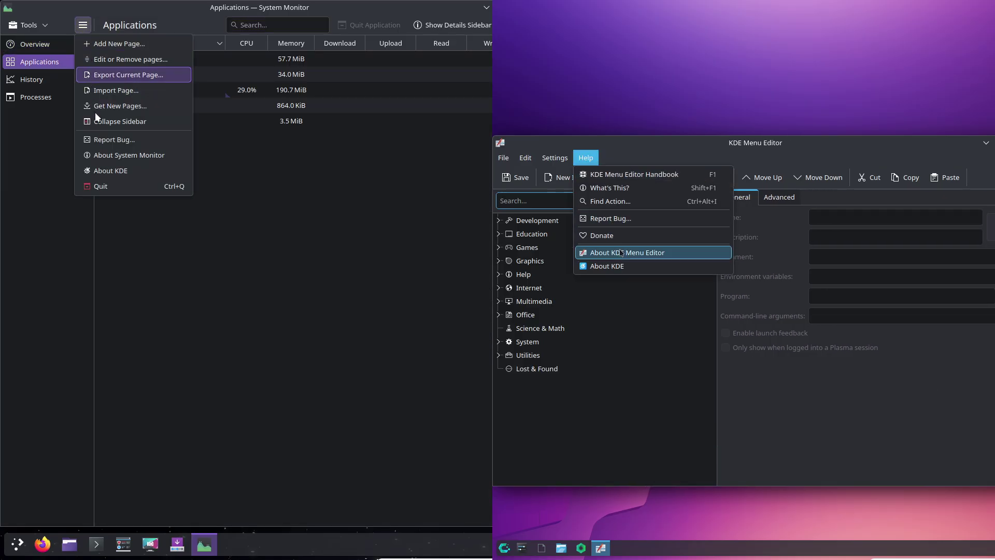
- Switch System Monitor to its History graphs and close the Menu Editor (version 6.3.4)
{"action": "left_click", "coordinate": [629, 252]}
{"action": "left_click", "coordinate": [31, 126]}
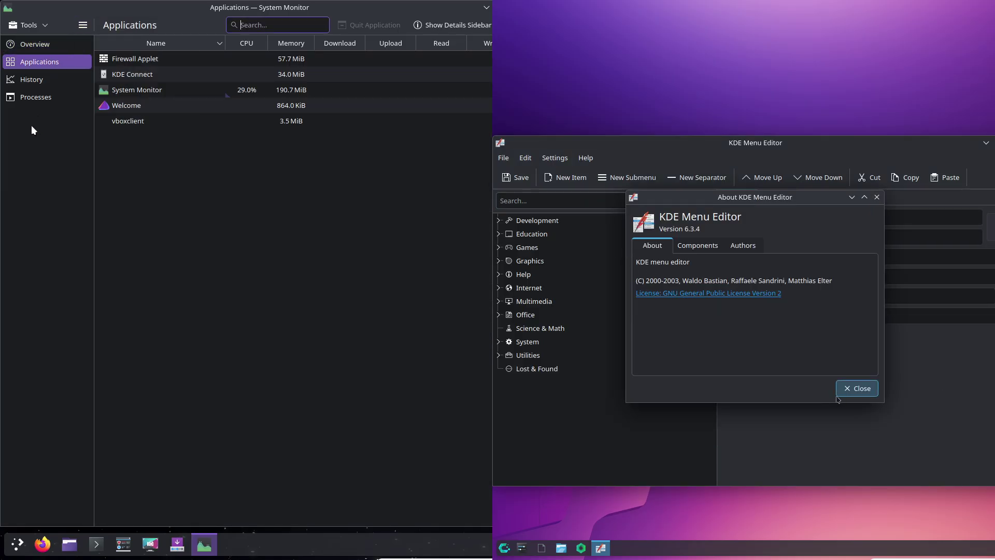
{"action": "left_click", "coordinate": [61, 73]}
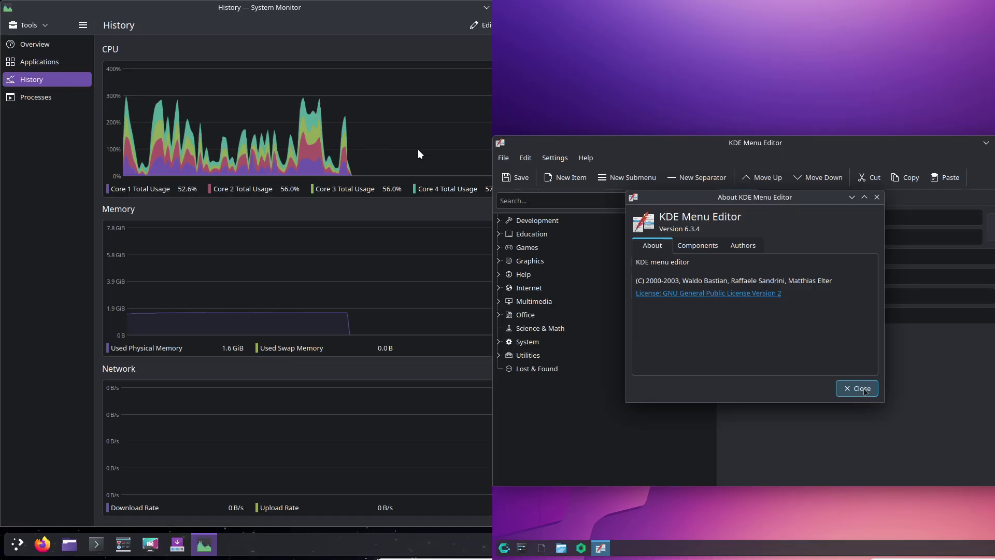
{"action": "left_click", "coordinate": [864, 390]}
{"action": "left_click", "coordinate": [994, 143]}
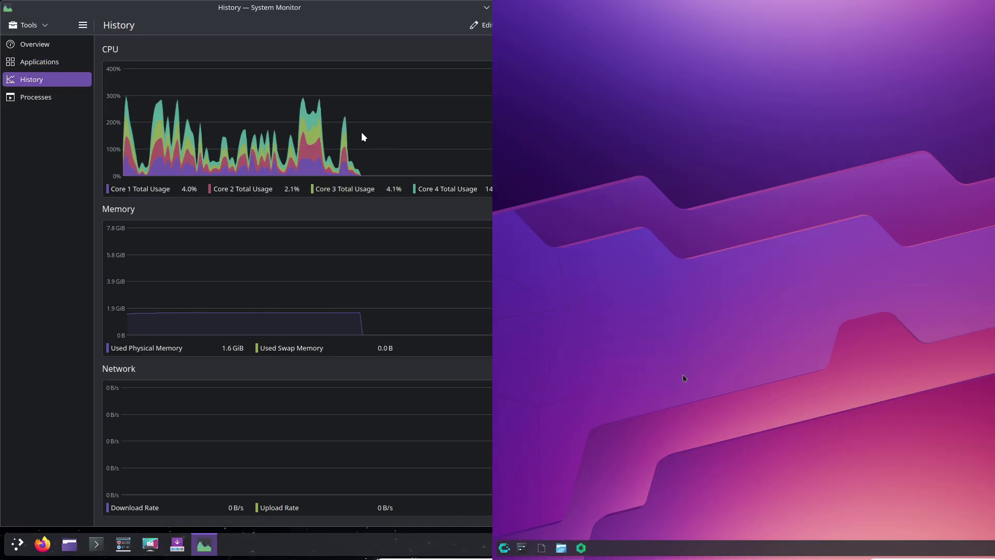
- Give the CachyOS launcher the green alienarena icon and close System Monitor
{"action": "right_click", "coordinate": [506, 547]}
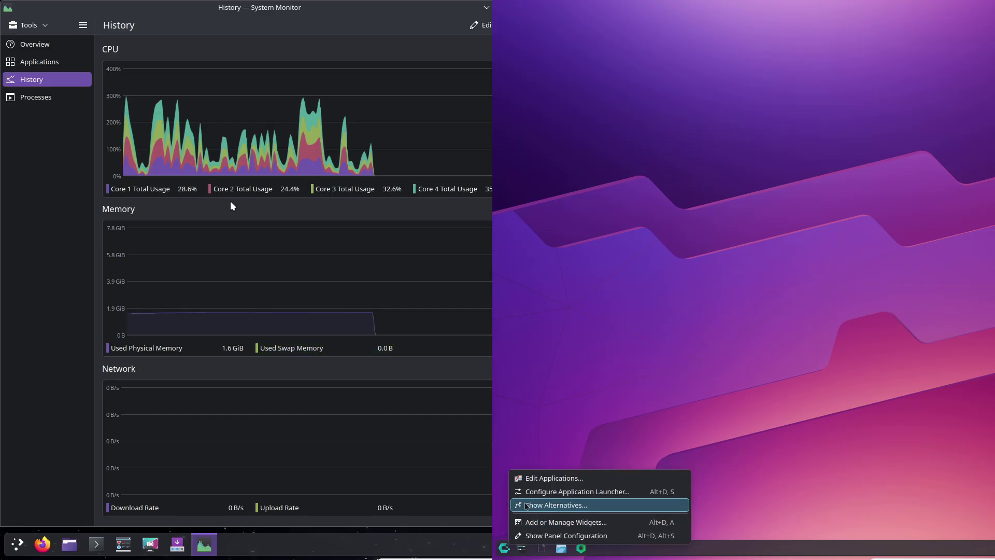
{"action": "left_click", "coordinate": [577, 492]}
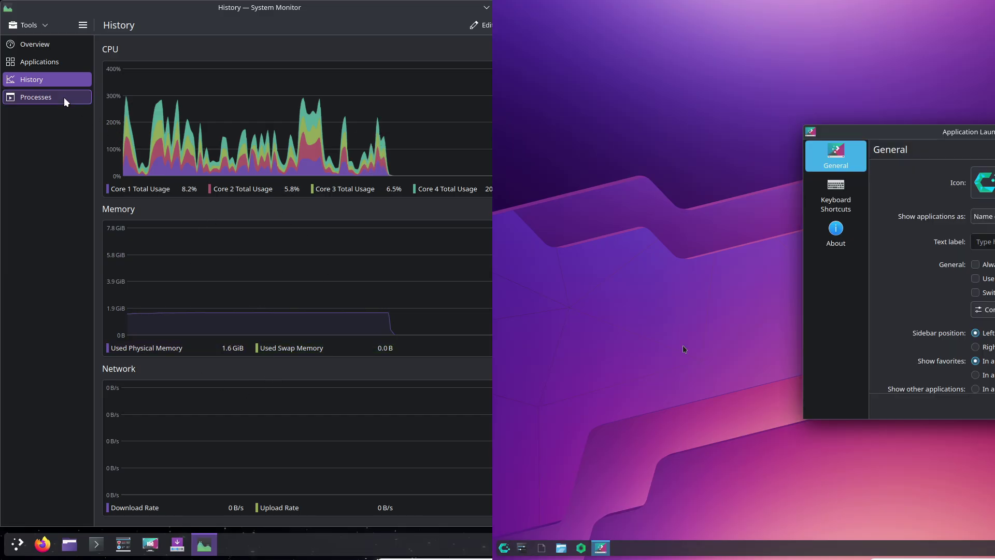
{"action": "left_click", "coordinate": [64, 98]}
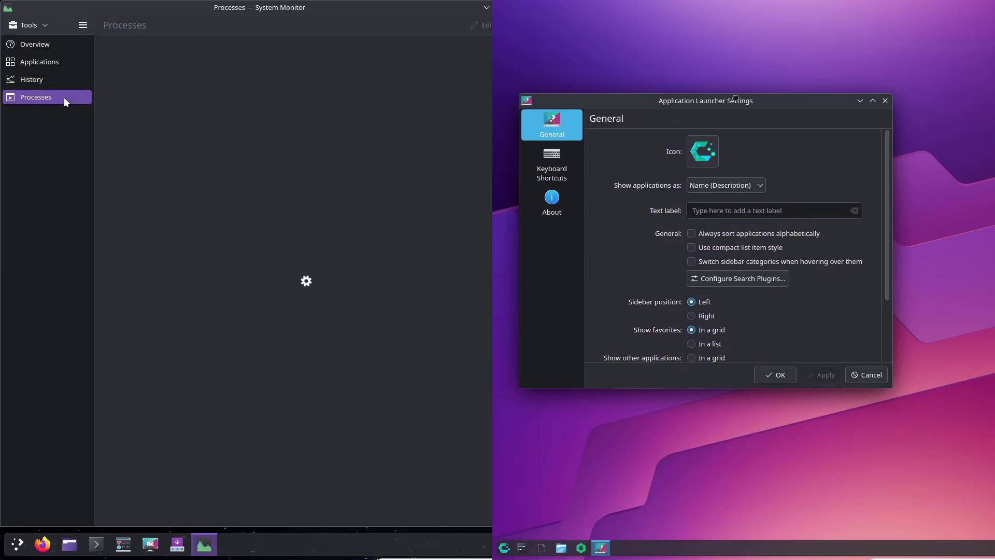
{"action": "left_click", "coordinate": [552, 202]}
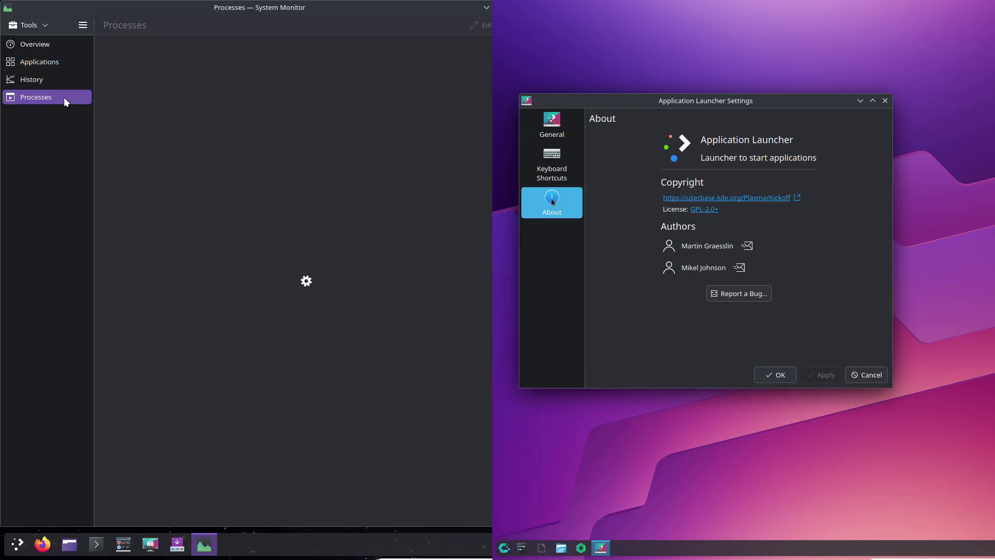
{"action": "left_click", "coordinate": [568, 123]}
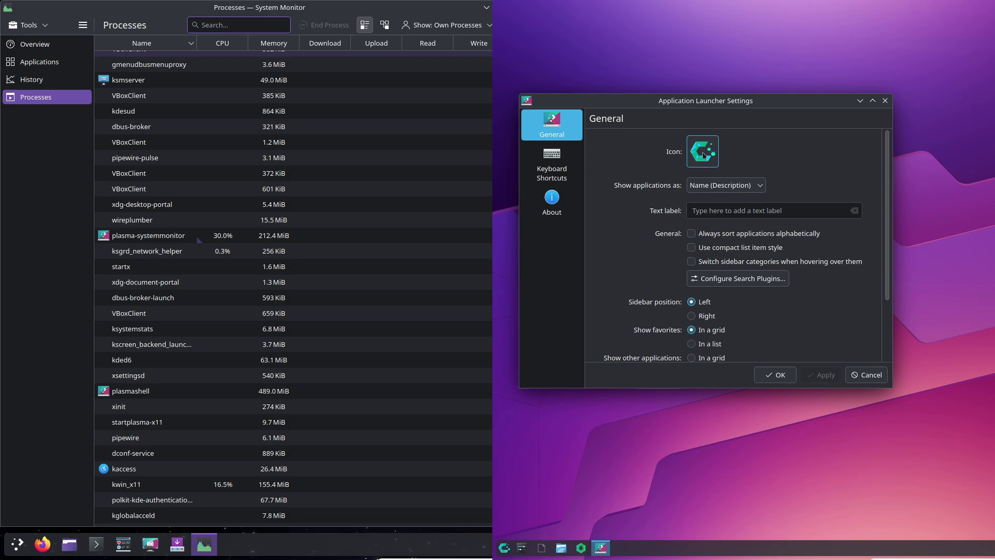
{"action": "left_click", "coordinate": [703, 151]}
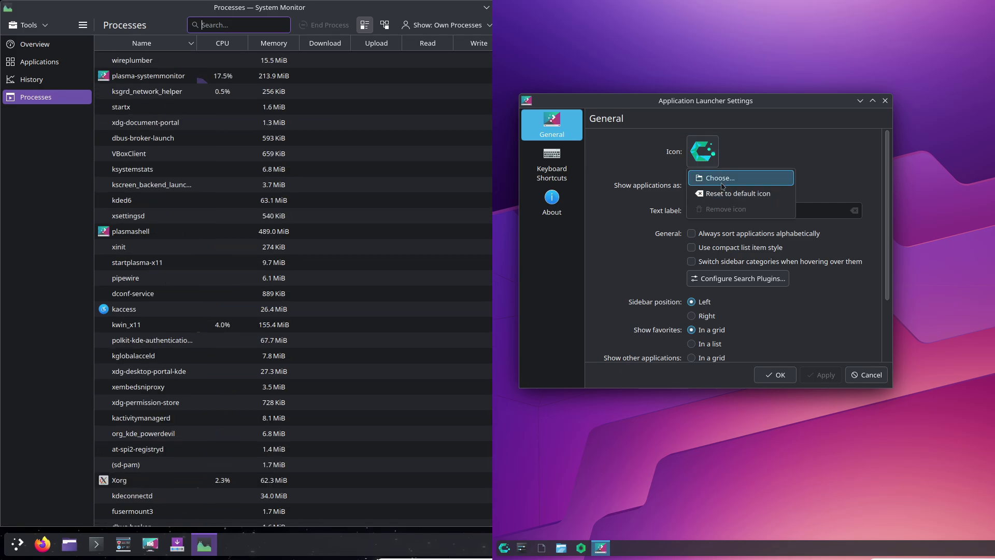
{"action": "left_click", "coordinate": [721, 178]}
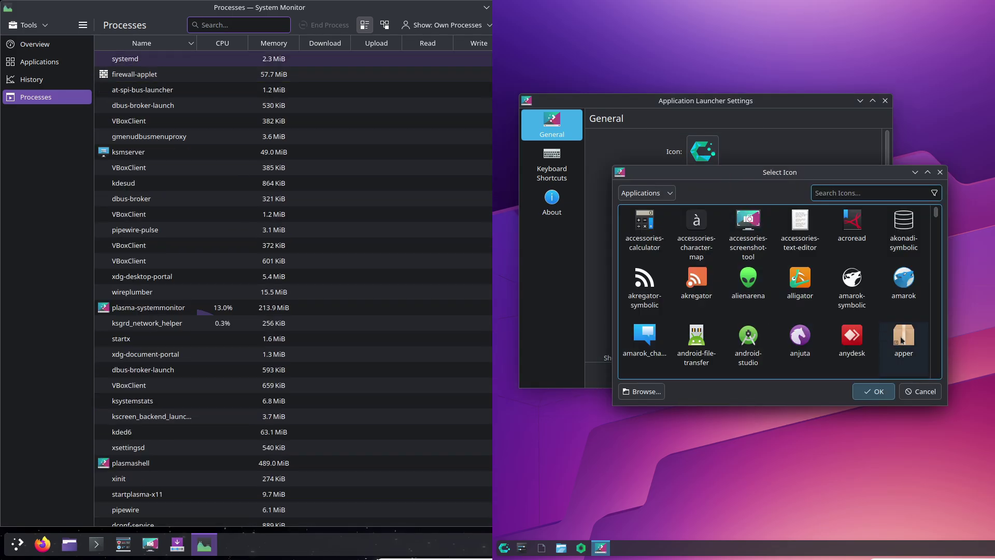
{"action": "left_click", "coordinate": [512, 8]}
{"action": "left_click", "coordinate": [741, 293]}
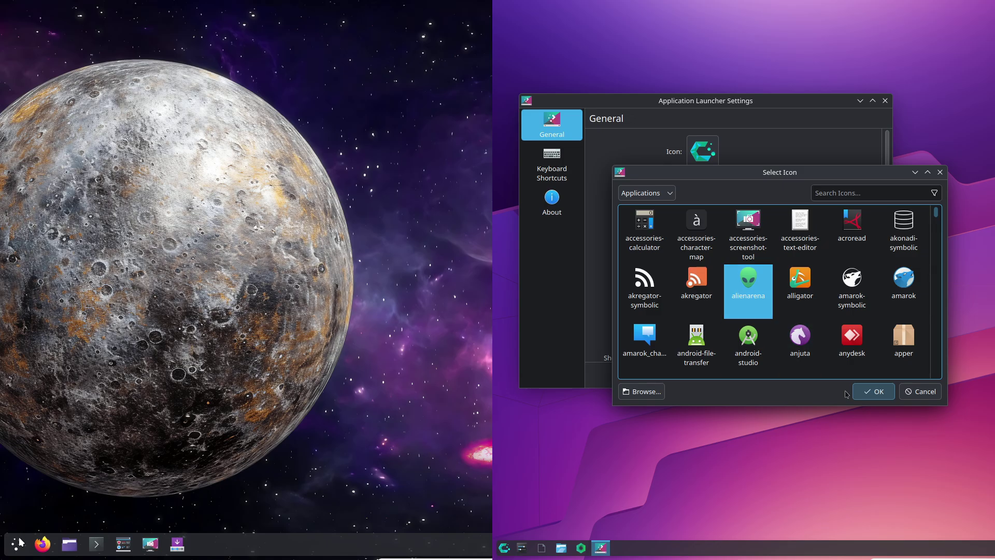
{"action": "left_click", "coordinate": [863, 392]}
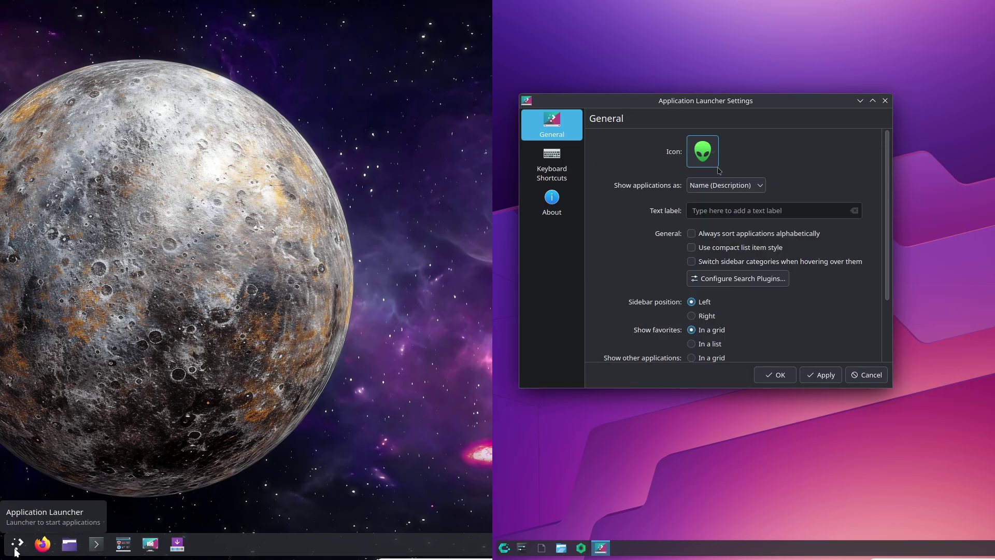
- Open the EndeavourOS menu editor and reset the CachyOS launcher to its default icon
{"action": "right_click", "coordinate": [17, 549]}
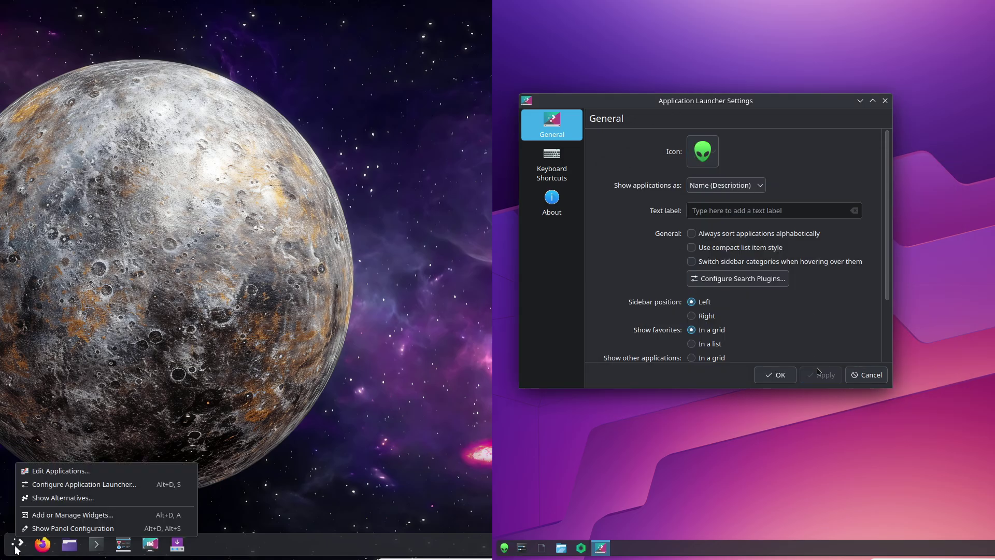
{"action": "left_click", "coordinate": [53, 473]}
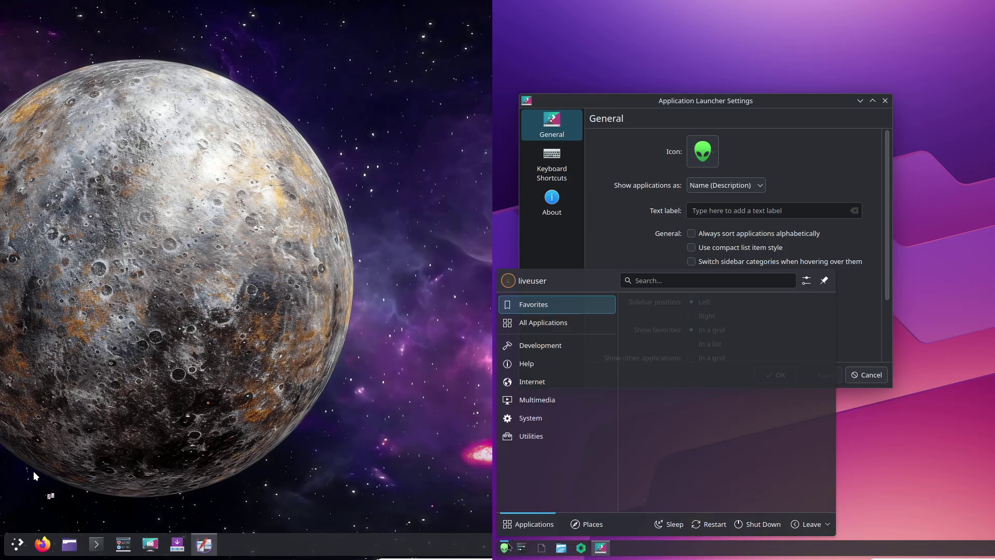
{"action": "left_click", "coordinate": [720, 184]}
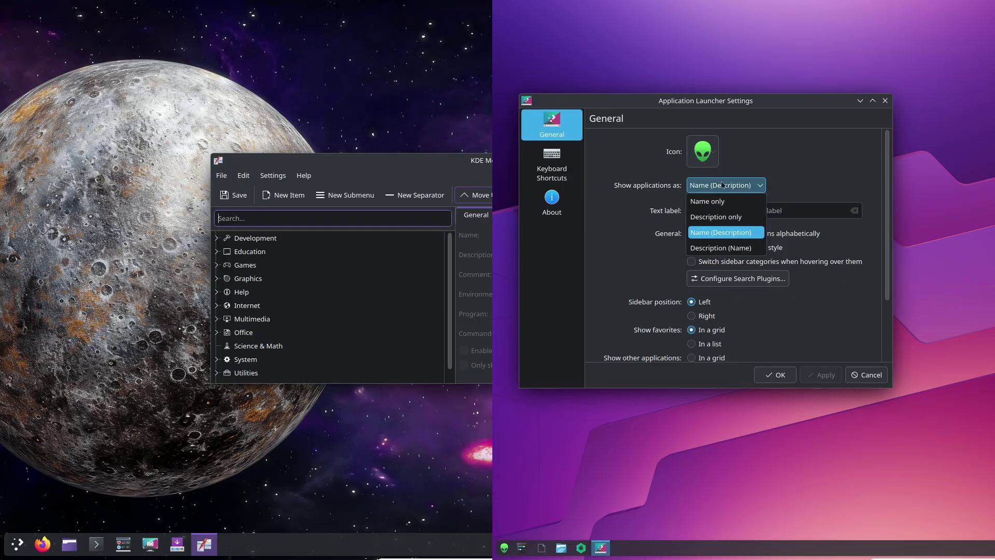
{"action": "left_click_drag", "start_coordinate": [491, 163], "coordinate": [297, 83]}
{"action": "left_click", "coordinate": [722, 185]}
{"action": "left_click", "coordinate": [711, 162]}
{"action": "left_click", "coordinate": [738, 193]}
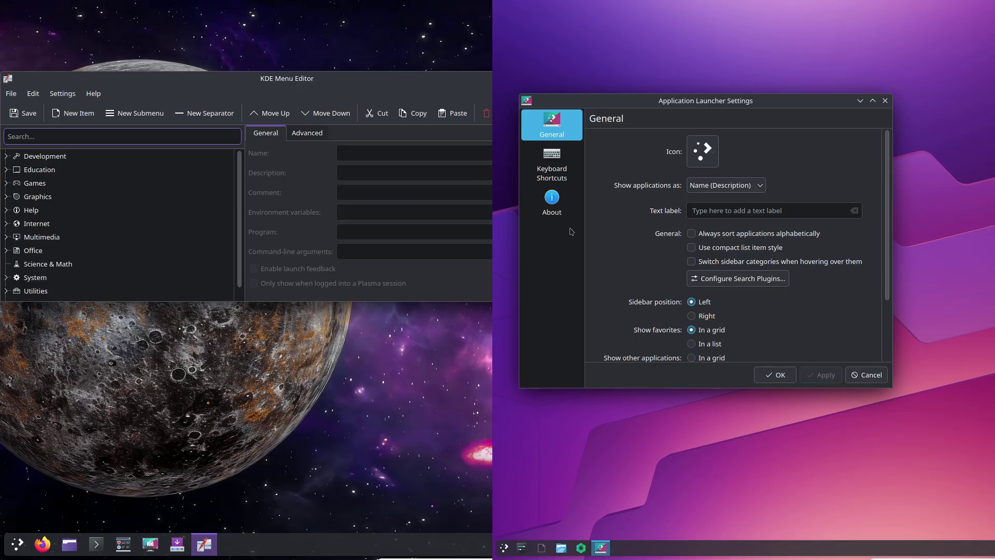
{"action": "left_click", "coordinate": [552, 203]}
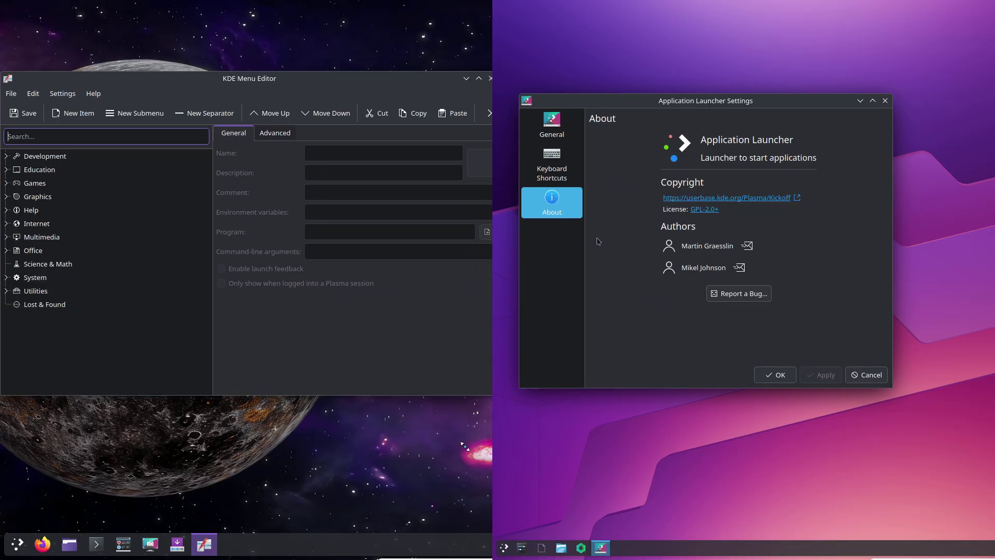
{"action": "left_click", "coordinate": [773, 375]}
- Check the KDE Menu Editor's version, 6.3.3, then close its About box and the editor
{"action": "left_click", "coordinate": [94, 93]}
{"action": "right_click", "coordinate": [504, 548]}
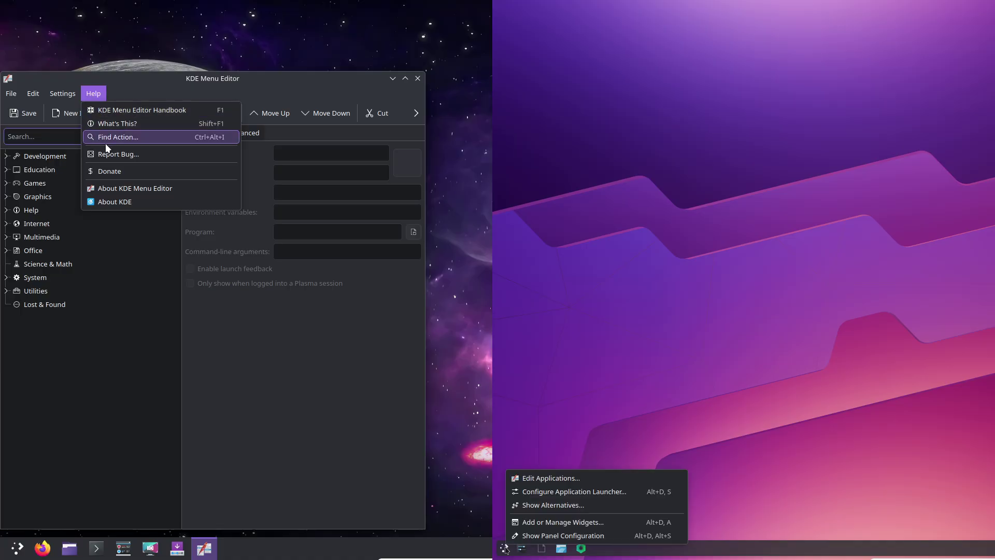
{"action": "left_click", "coordinate": [537, 505]}
{"action": "left_click", "coordinate": [118, 192]}
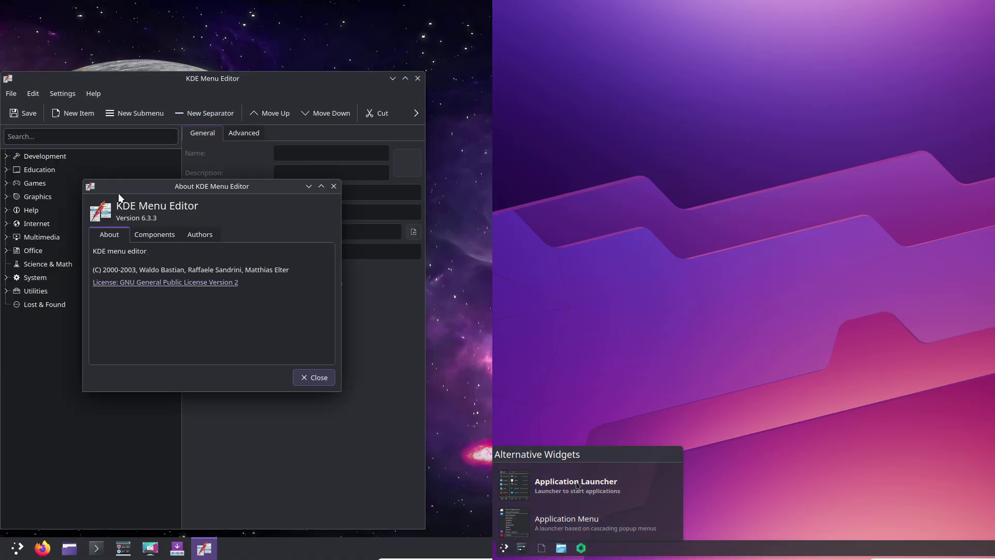
{"action": "left_click", "coordinate": [319, 377]}
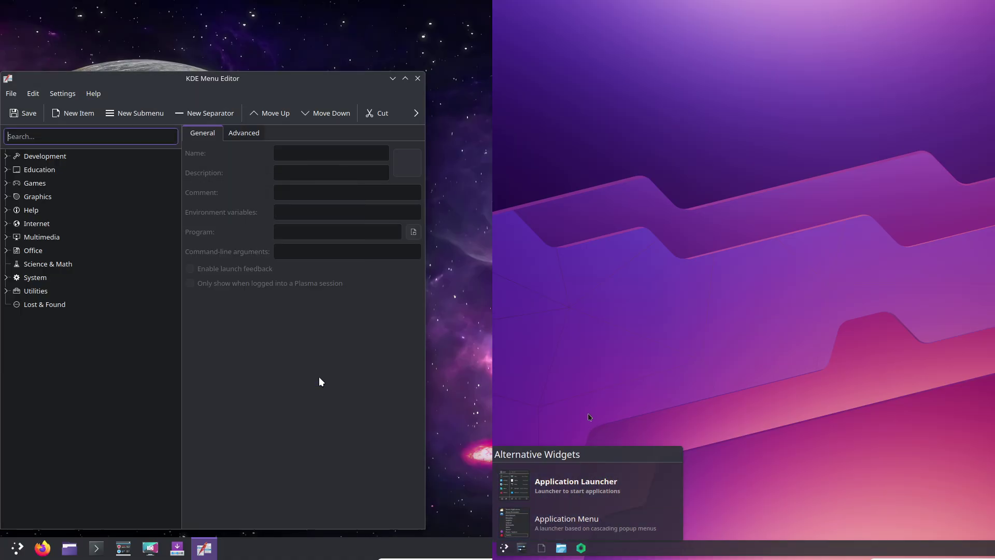
{"action": "left_click", "coordinate": [418, 78]}
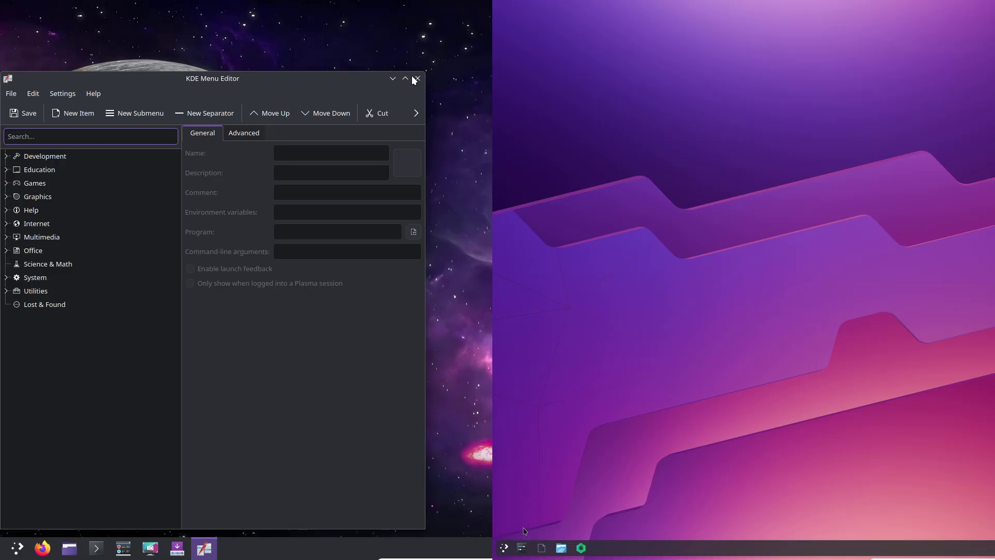
{"action": "right_click", "coordinate": [505, 548]}
- Set the EndeavourOS launcher icon to alienarena and preview the menu
{"action": "right_click", "coordinate": [17, 545]}
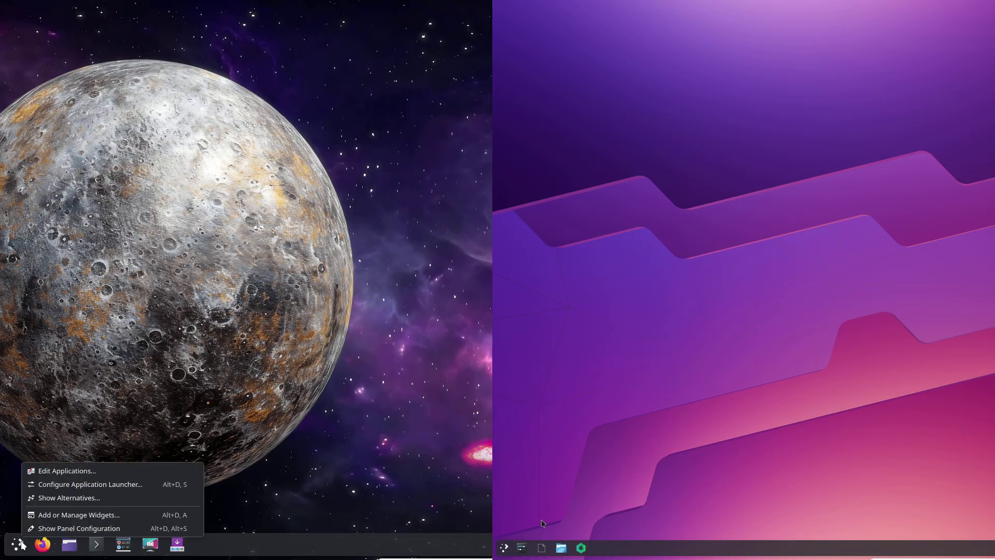
{"action": "left_click", "coordinate": [62, 483]}
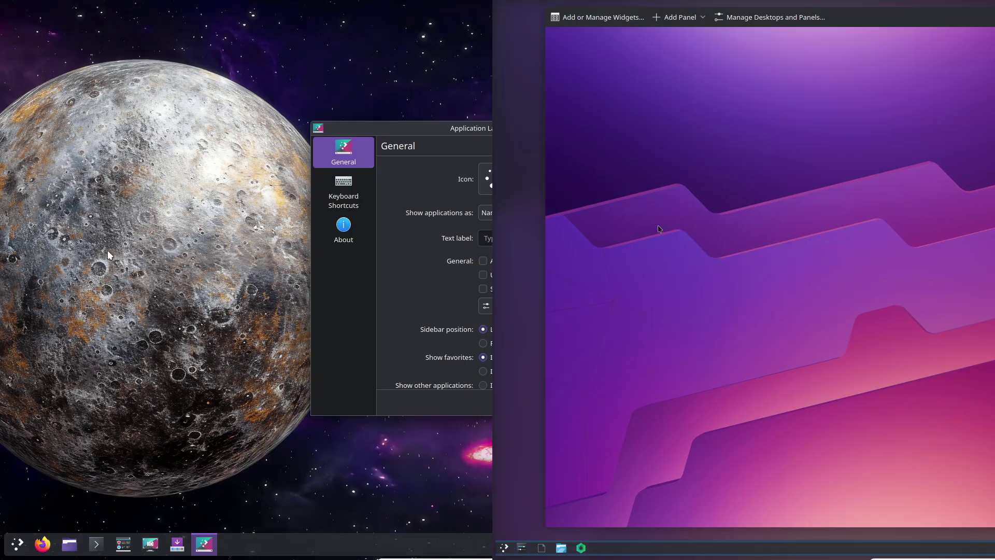
{"action": "left_click_drag", "start_coordinate": [492, 127], "coordinate": [286, 101]}
{"action": "left_click_drag", "start_coordinate": [746, 84], "coordinate": [744, 158]}
{"action": "left_click", "coordinate": [266, 163]}
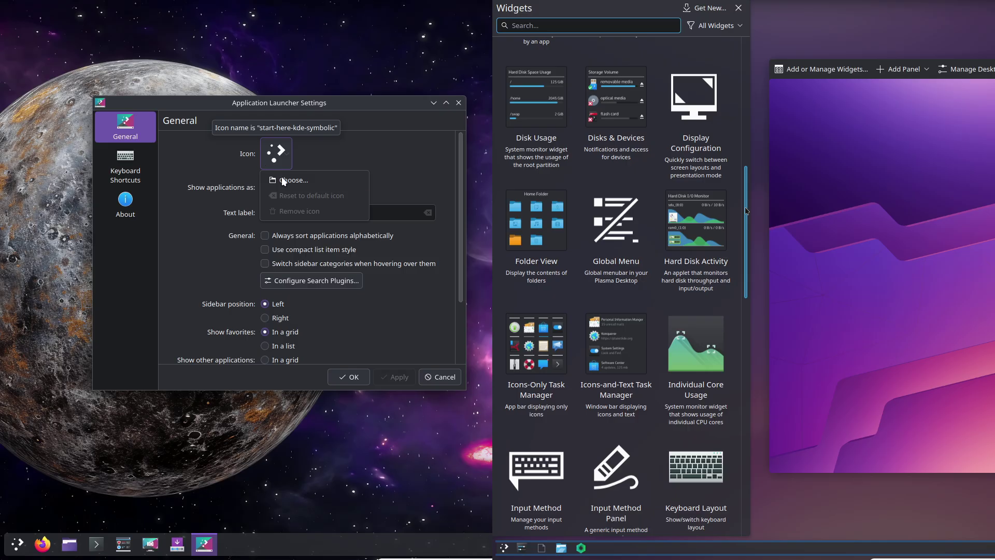
{"action": "left_click", "coordinate": [284, 180]}
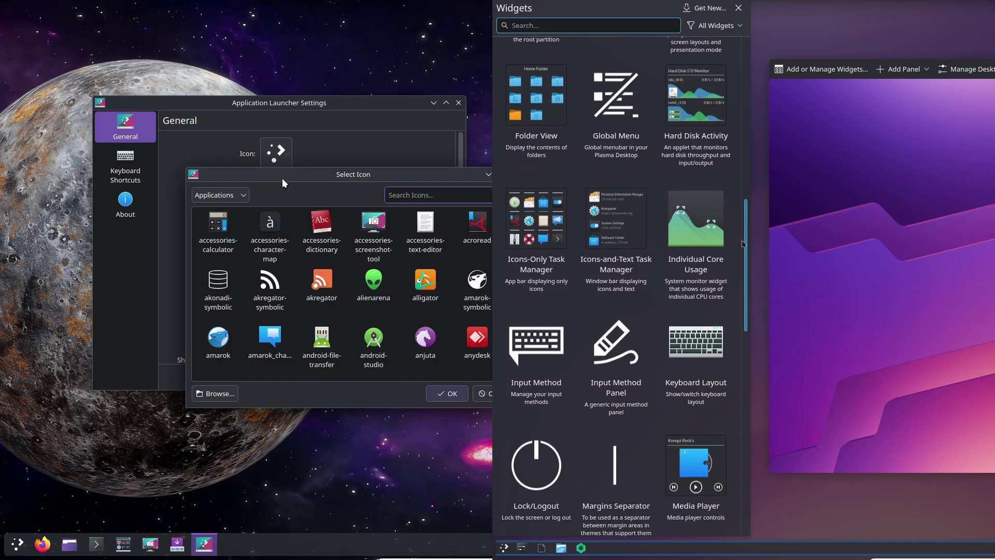
{"action": "left_click", "coordinate": [373, 288]}
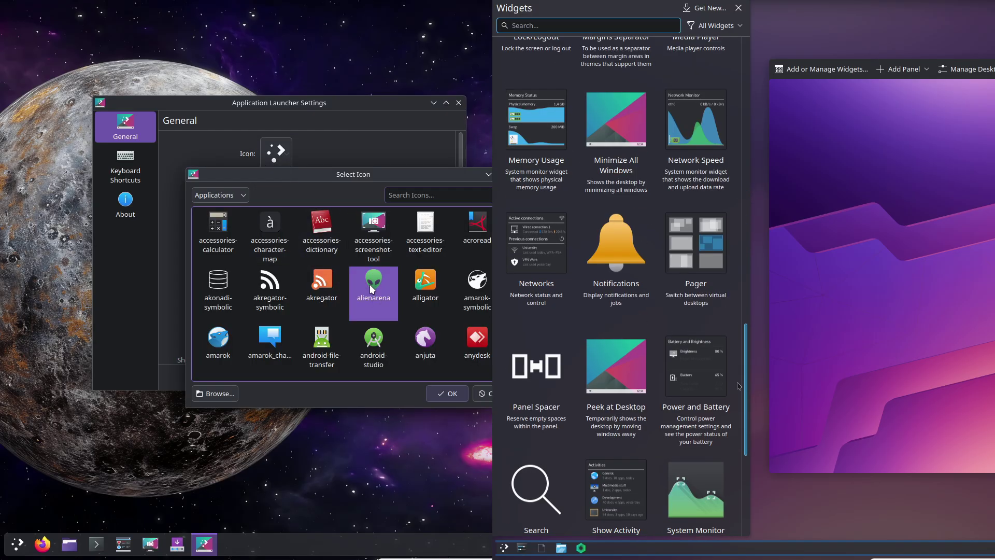
{"action": "left_click", "coordinate": [444, 395]}
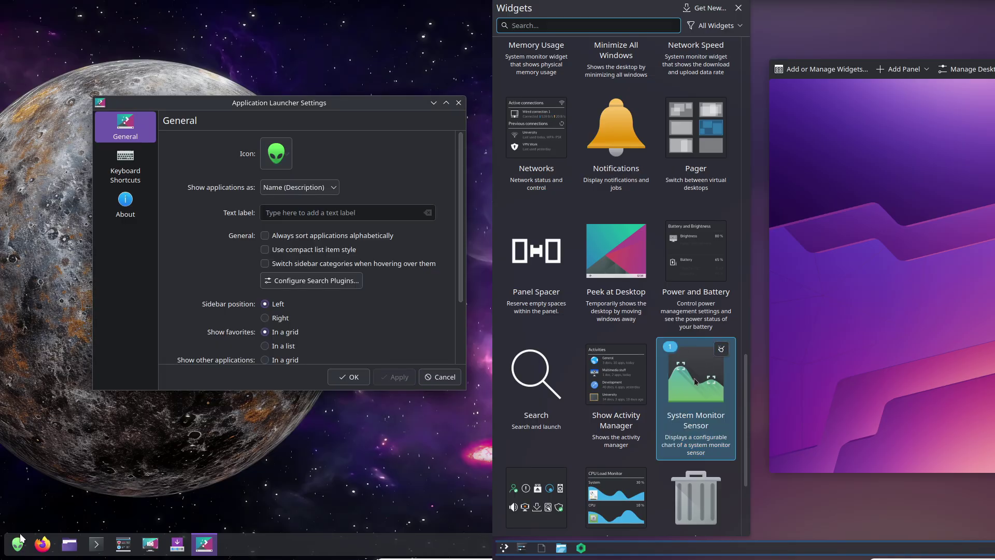
{"action": "left_click", "coordinate": [18, 544]}
{"action": "left_click", "coordinate": [21, 542]}
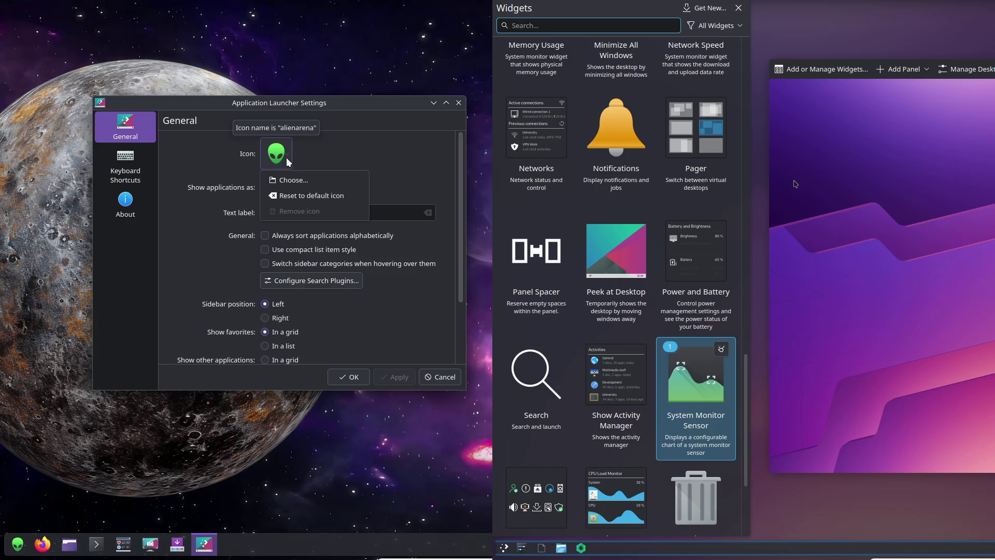
- Reset the EndeavourOS launcher to its default icon and open the CachyOS widget list
{"action": "left_click", "coordinate": [286, 183]}
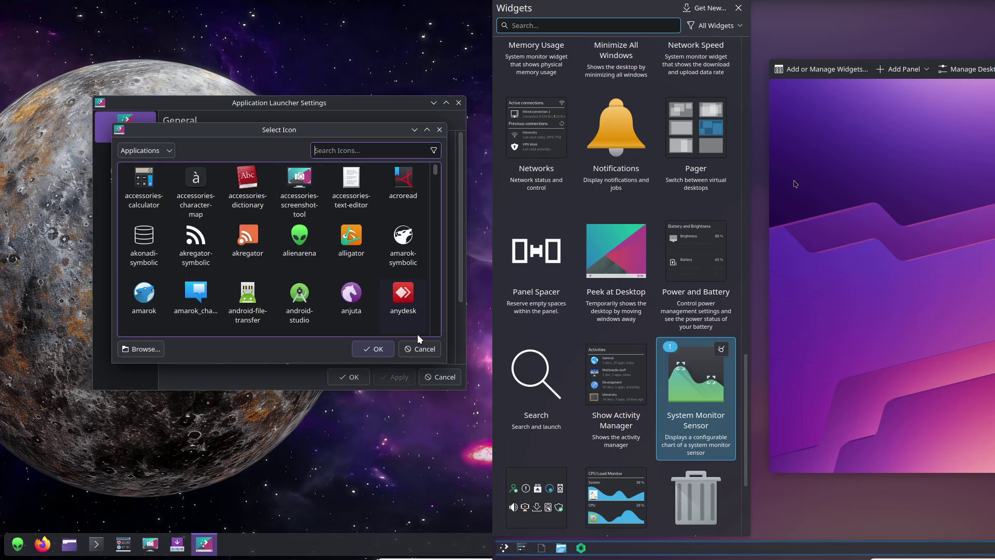
{"action": "left_click", "coordinate": [419, 349]}
{"action": "left_click", "coordinate": [282, 168]}
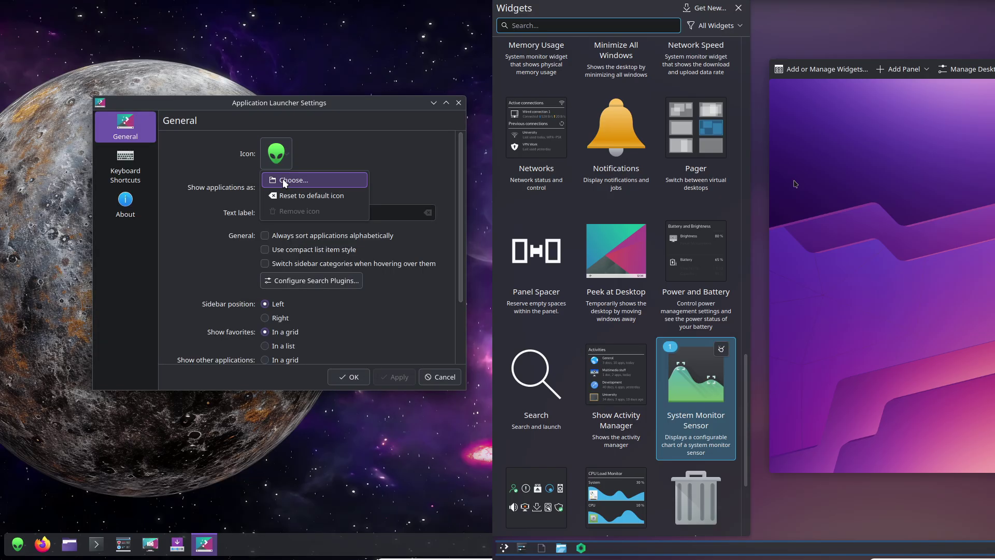
{"action": "left_click", "coordinate": [288, 191]}
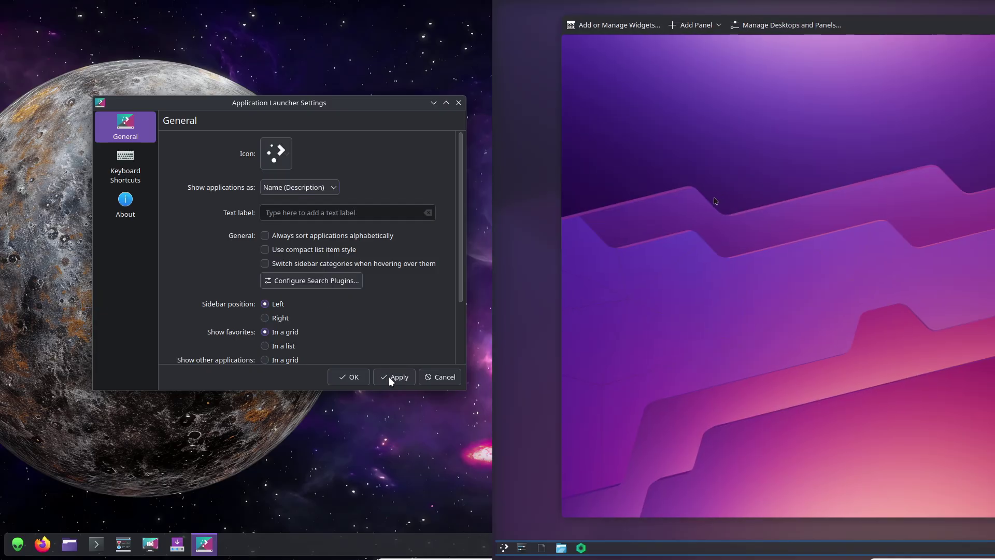
{"action": "left_click", "coordinate": [350, 382]}
{"action": "left_click", "coordinate": [624, 28]}
- Review CachyOS panel types and its desktops-and-panels manager, cancelling the EndeavourOS launcher settings
{"action": "right_click", "coordinate": [15, 543]}
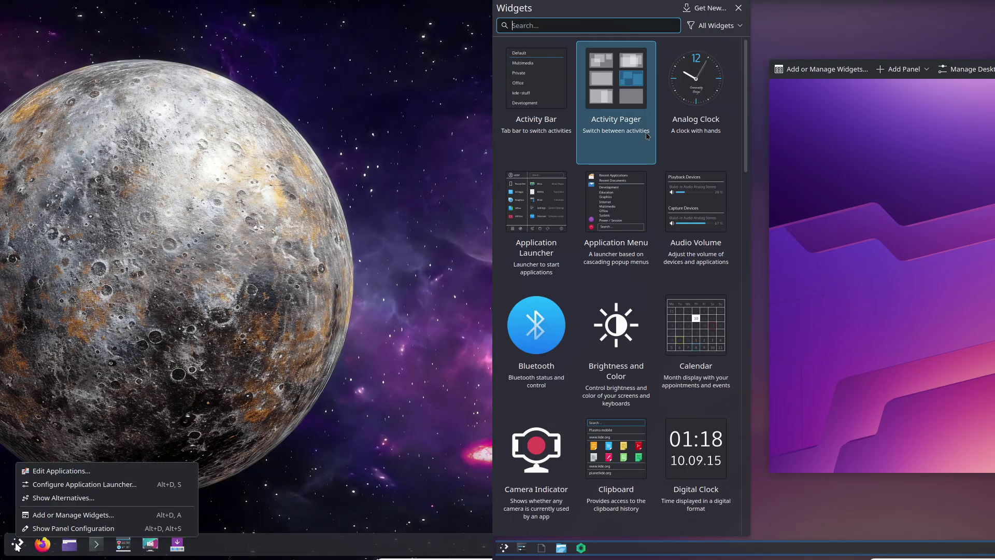
{"action": "left_click", "coordinate": [64, 484]}
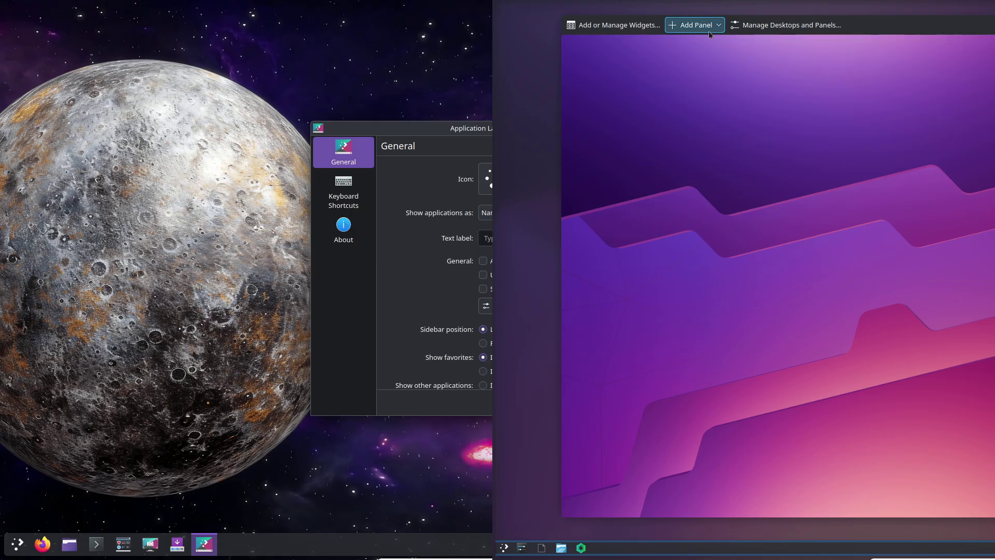
{"action": "left_click", "coordinate": [709, 29]}
{"action": "left_click", "coordinate": [737, 30]}
{"action": "left_click_drag", "start_coordinate": [491, 128], "coordinate": [223, 121]}
{"action": "left_click", "coordinate": [738, 30]}
{"action": "left_click", "coordinate": [371, 393]}
- Show launcher alternatives, then put both the CachyOS and EndeavourOS panels into edit mode
{"action": "right_click", "coordinate": [19, 544]}
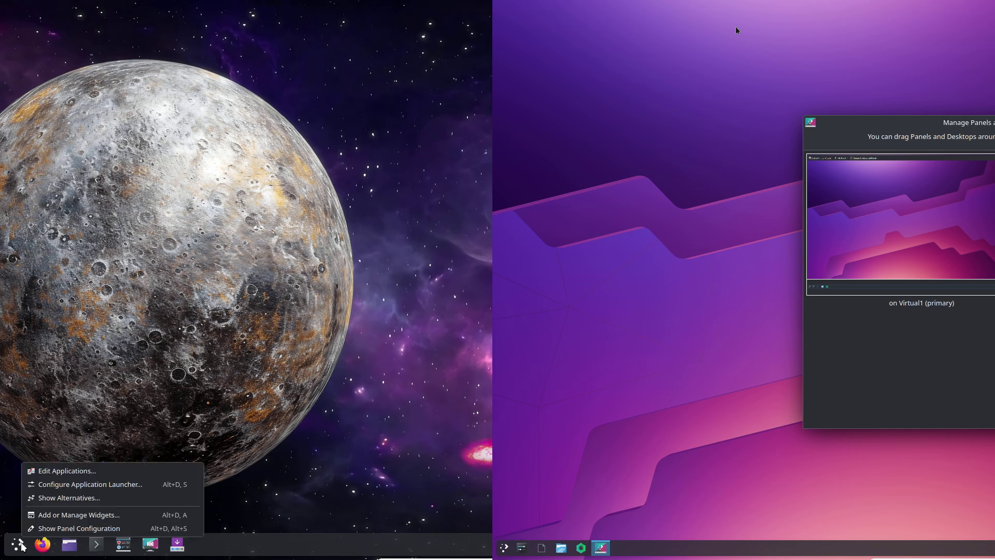
{"action": "left_click", "coordinate": [45, 500]}
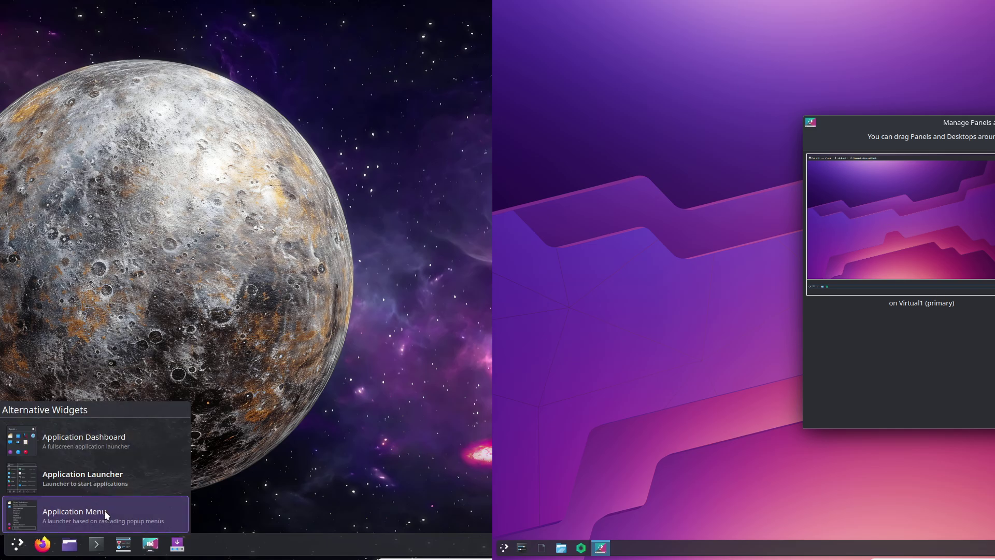
{"action": "right_click", "coordinate": [504, 548]}
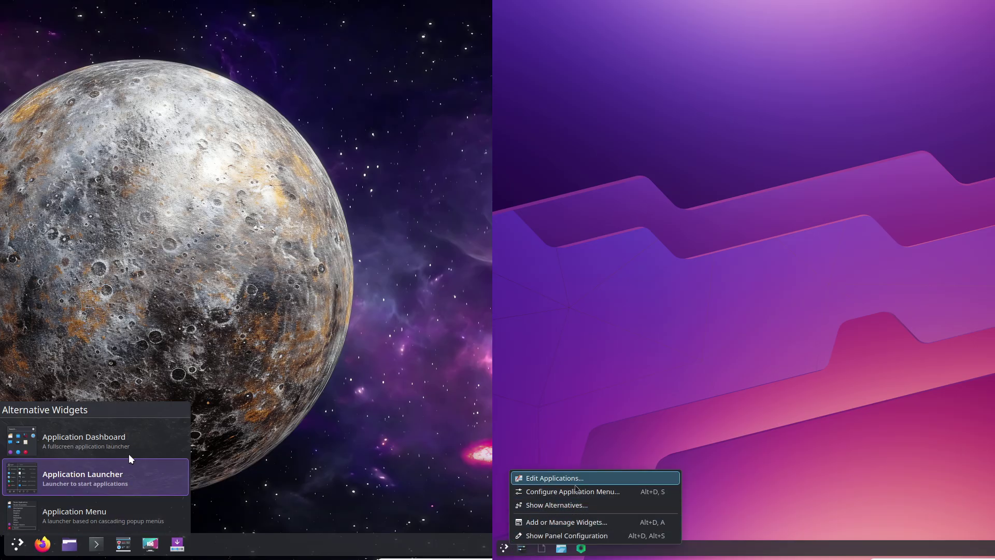
{"action": "left_click", "coordinate": [113, 506]}
{"action": "left_click", "coordinate": [569, 536]}
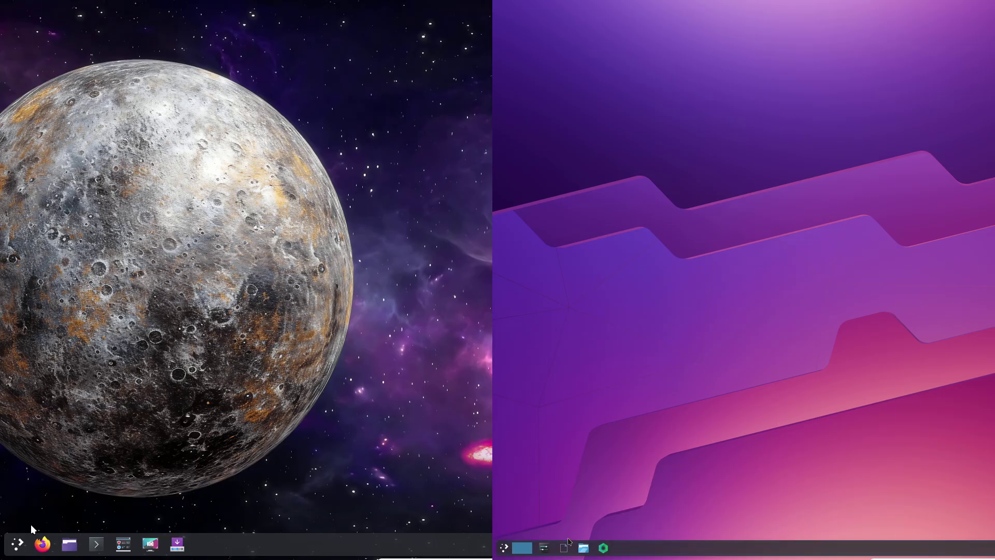
{"action": "right_click", "coordinate": [19, 542]}
{"action": "left_click", "coordinate": [35, 529]}
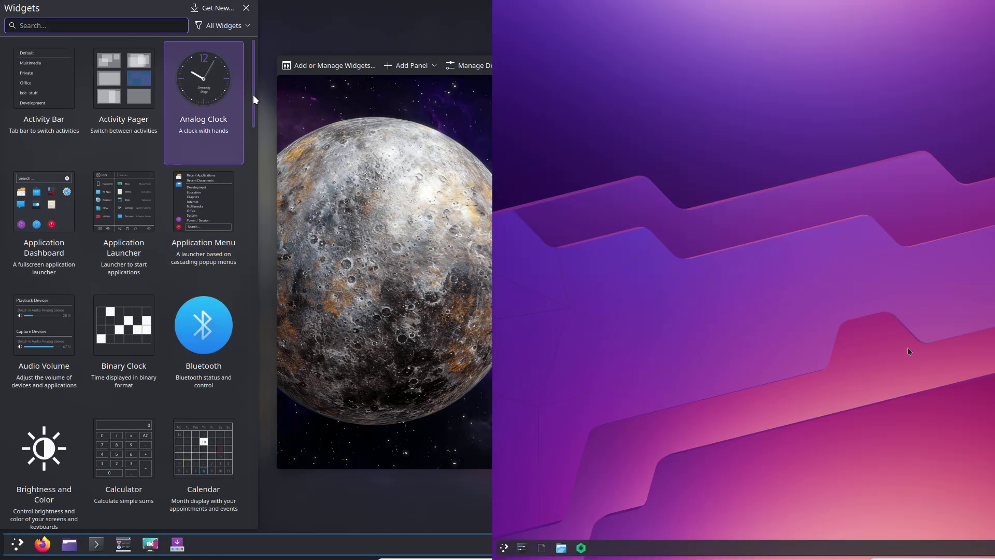
- Browse the EndeavourOS widget list and check Dolphin's version information
{"action": "left_click_drag", "start_coordinate": [253, 95], "coordinate": [242, 455]}
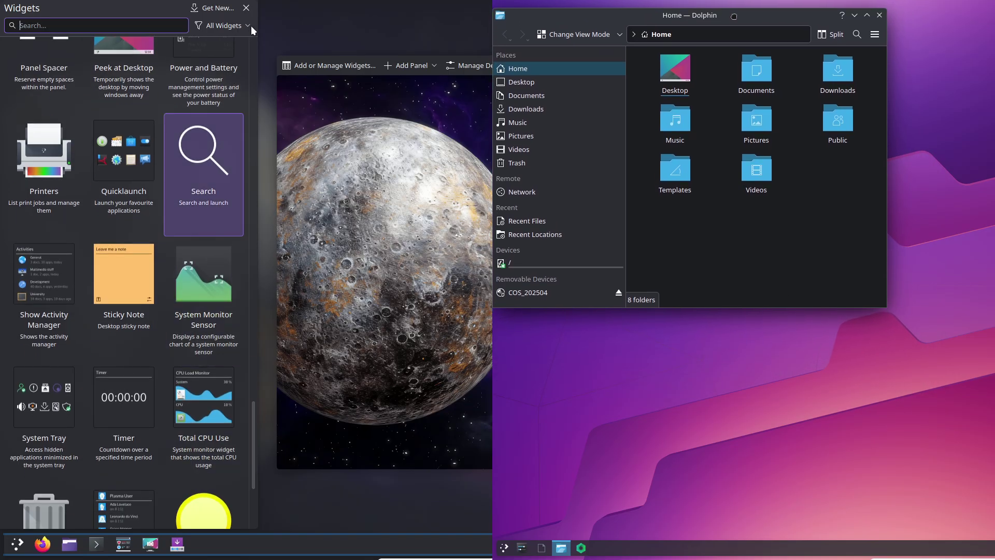
{"action": "left_click", "coordinate": [228, 26]}
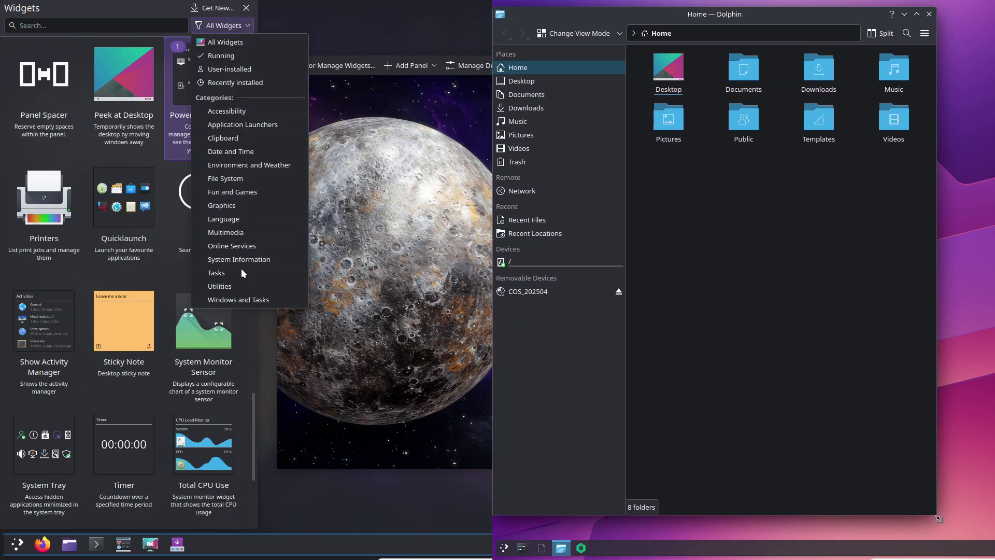
{"action": "left_click", "coordinate": [306, 13]}
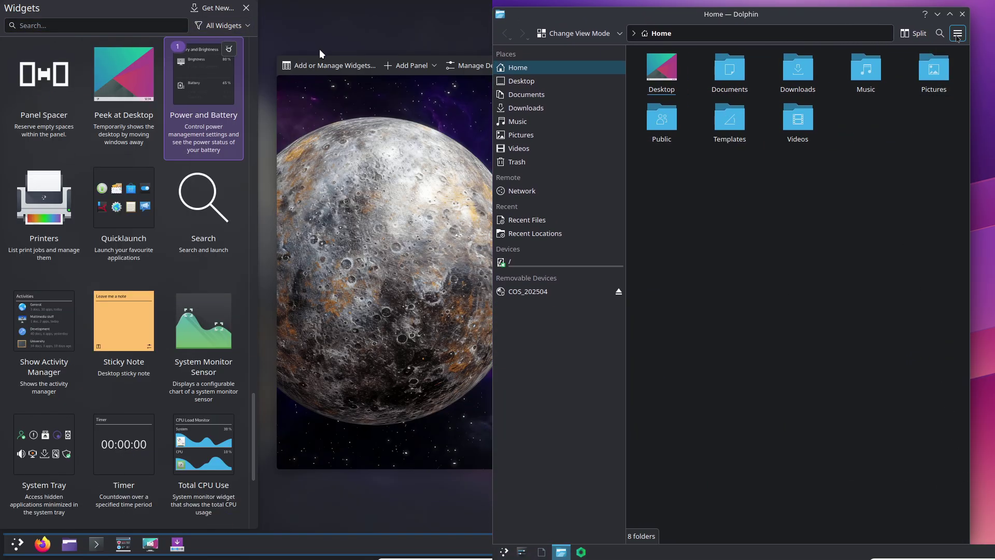
{"action": "left_click", "coordinate": [958, 33]}
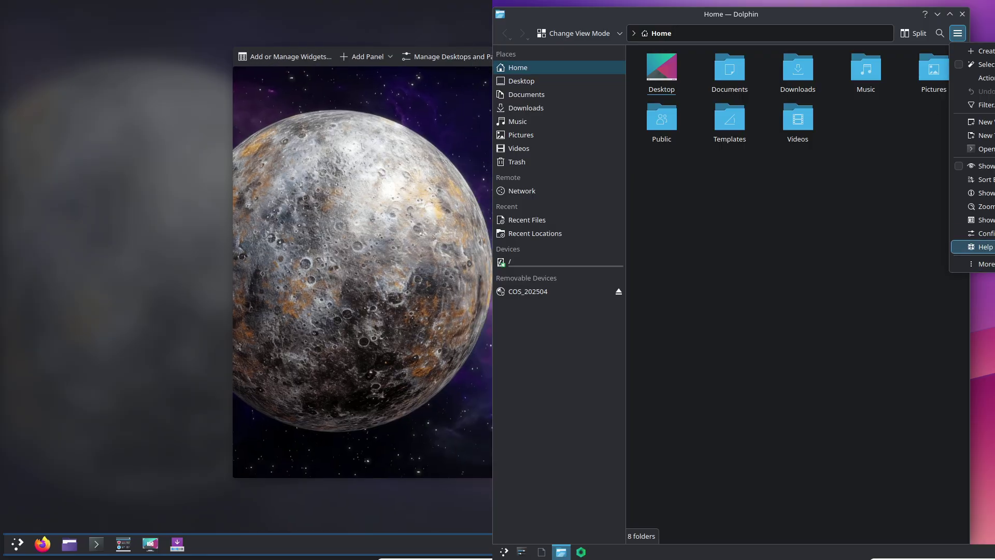
{"action": "left_click", "coordinate": [986, 246]}
{"action": "left_click", "coordinate": [157, 24]}
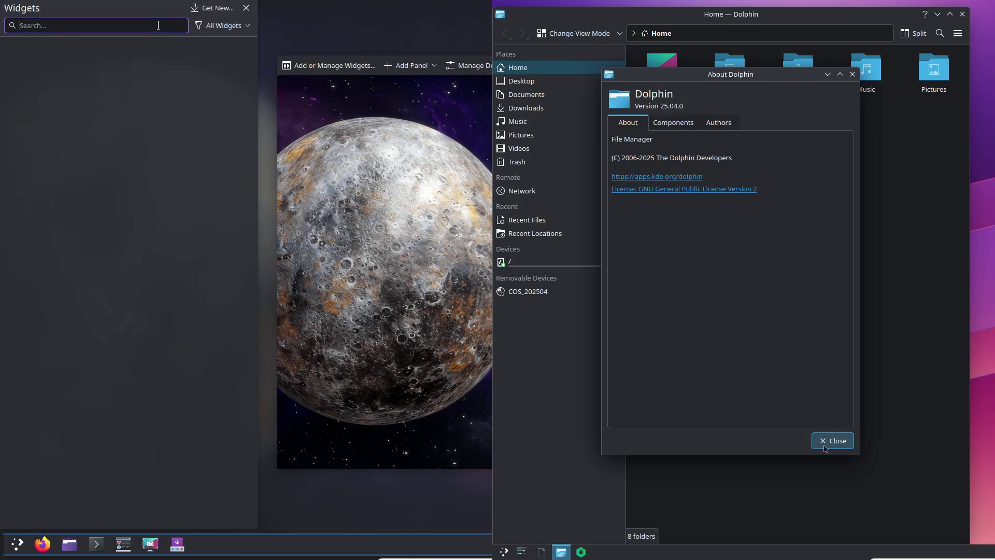
{"action": "left_click", "coordinate": [826, 447]}
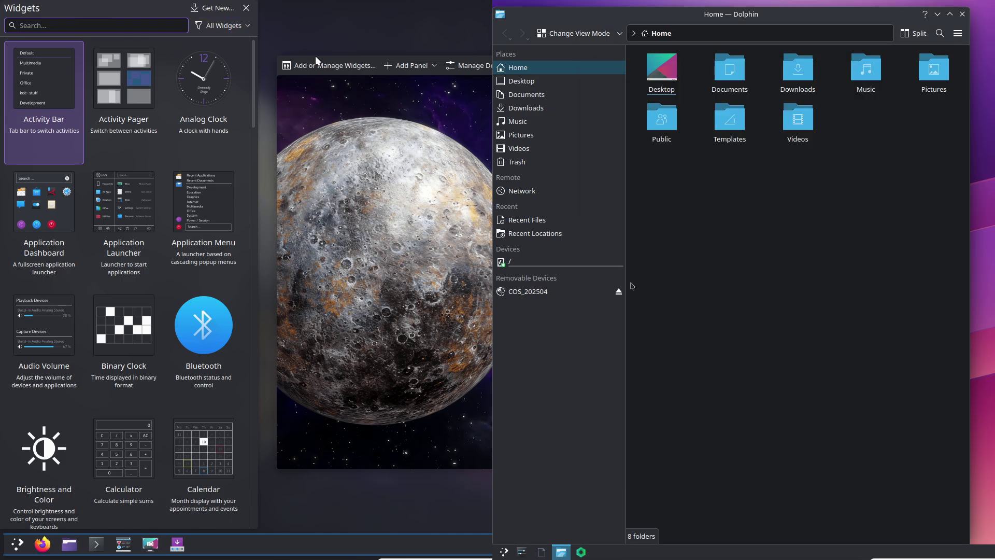
- Show the root folders in Dolphin's Details view and close the panel manager
{"action": "left_click", "coordinate": [586, 270]}
{"action": "left_click", "coordinate": [230, 27]}
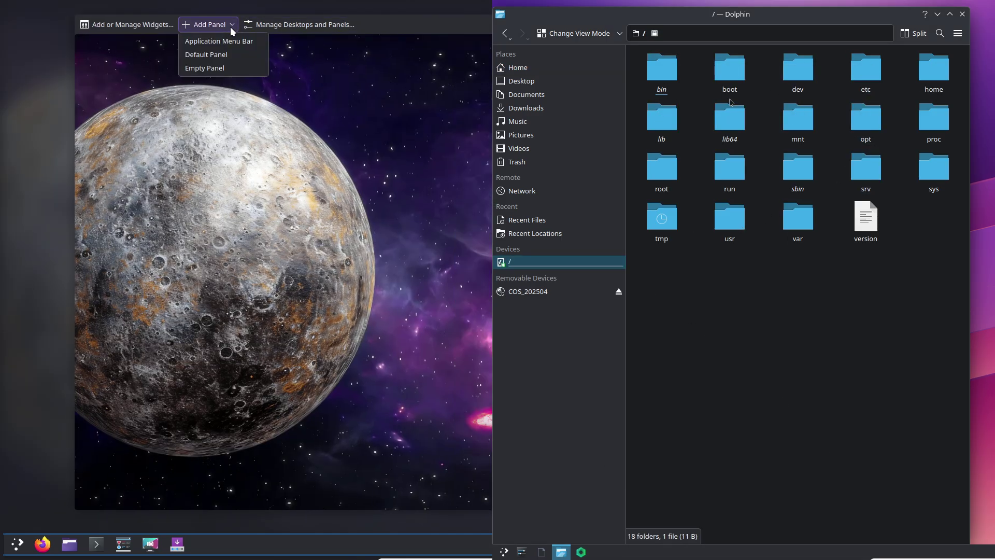
{"action": "left_click", "coordinate": [257, 24]}
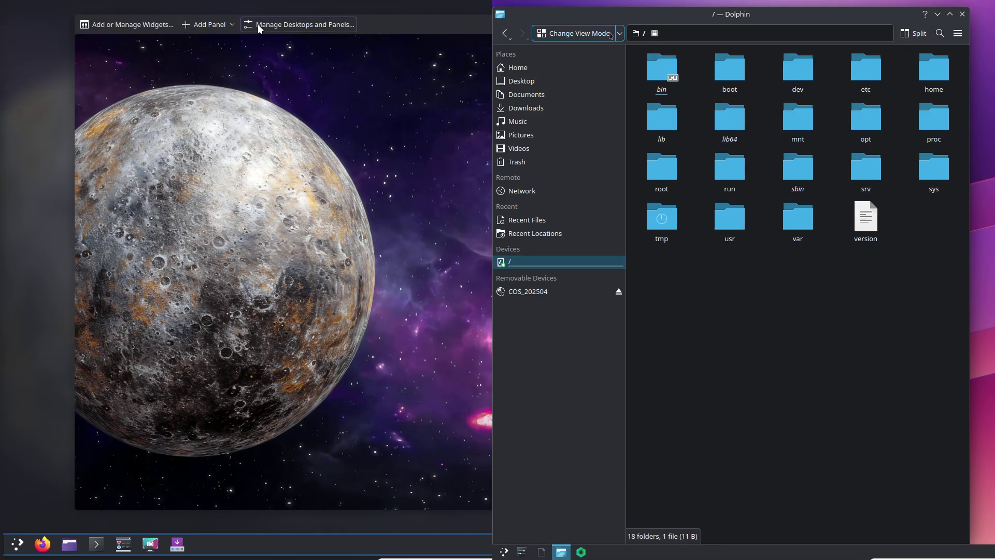
{"action": "left_click", "coordinate": [257, 24]}
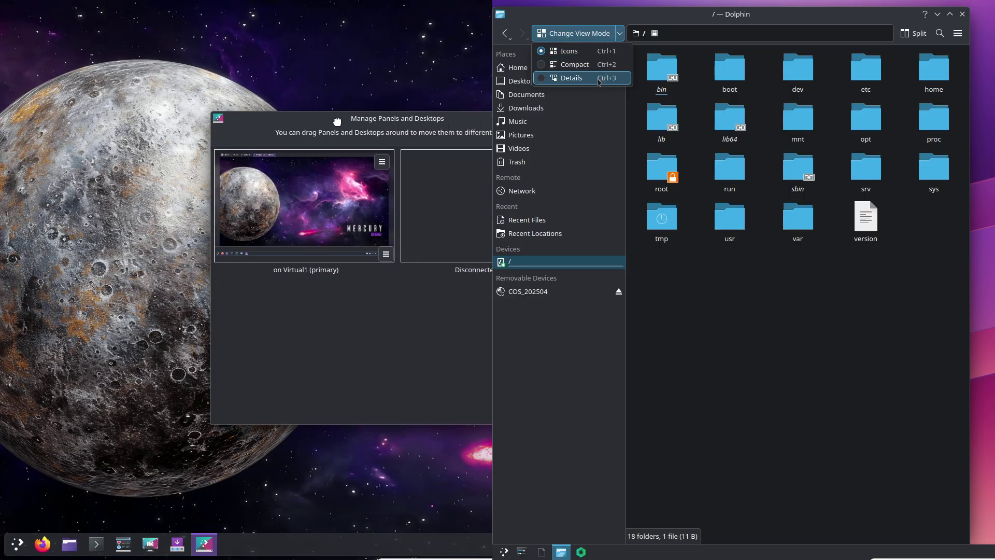
{"action": "left_click", "coordinate": [571, 78]}
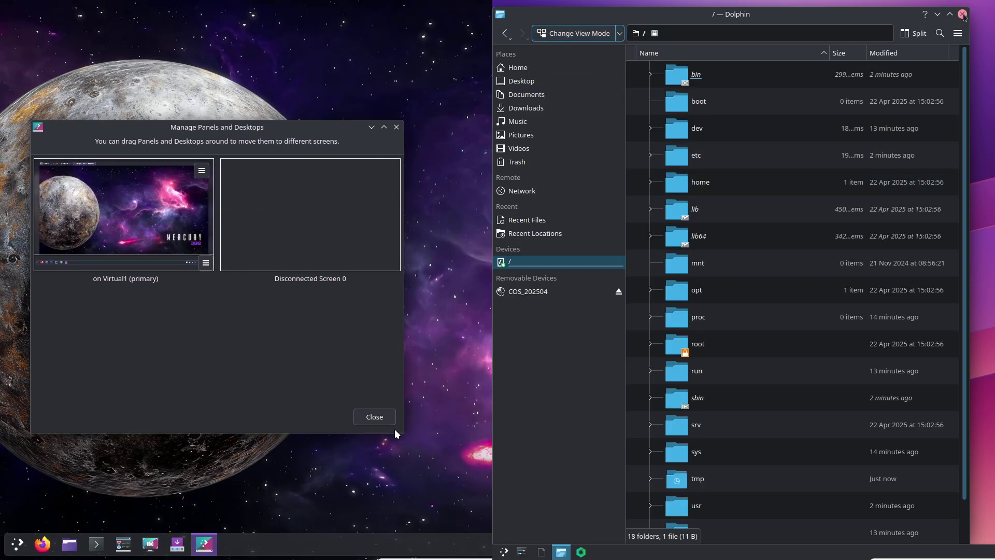
{"action": "left_click", "coordinate": [373, 420]}
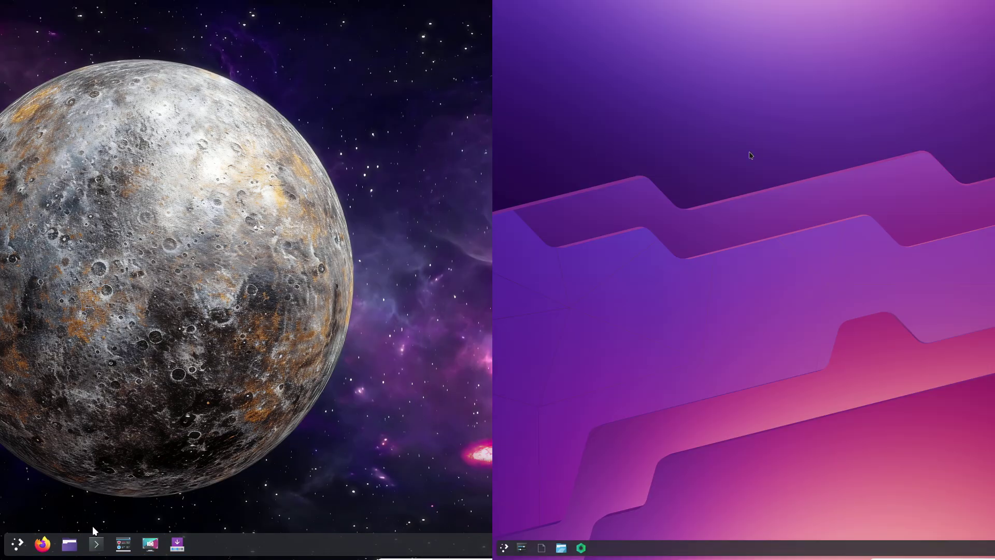
- Open the CachyOS application menu and browse the root filesystem in Dolphin's detailed list
{"action": "right_click", "coordinate": [504, 549]}
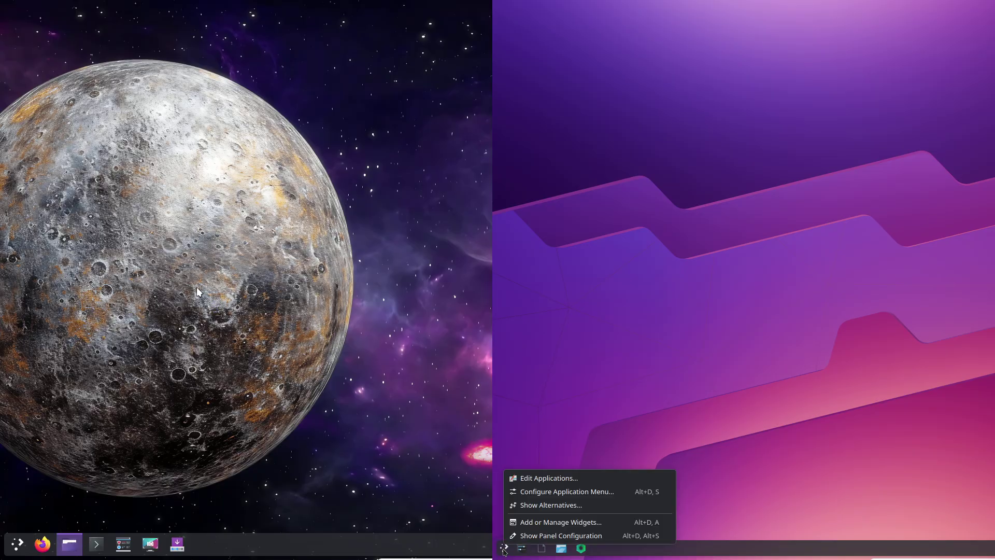
{"action": "left_click", "coordinate": [504, 549]}
{"action": "left_click", "coordinate": [504, 548]}
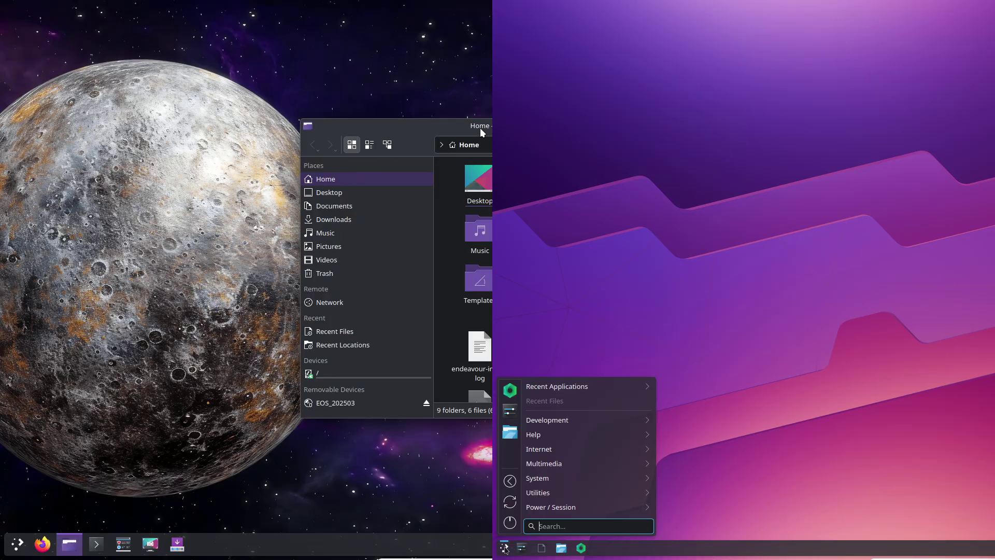
{"action": "left_click_drag", "start_coordinate": [480, 129], "coordinate": [185, 6]}
{"action": "mouse_move", "coordinate": [575, 513]}
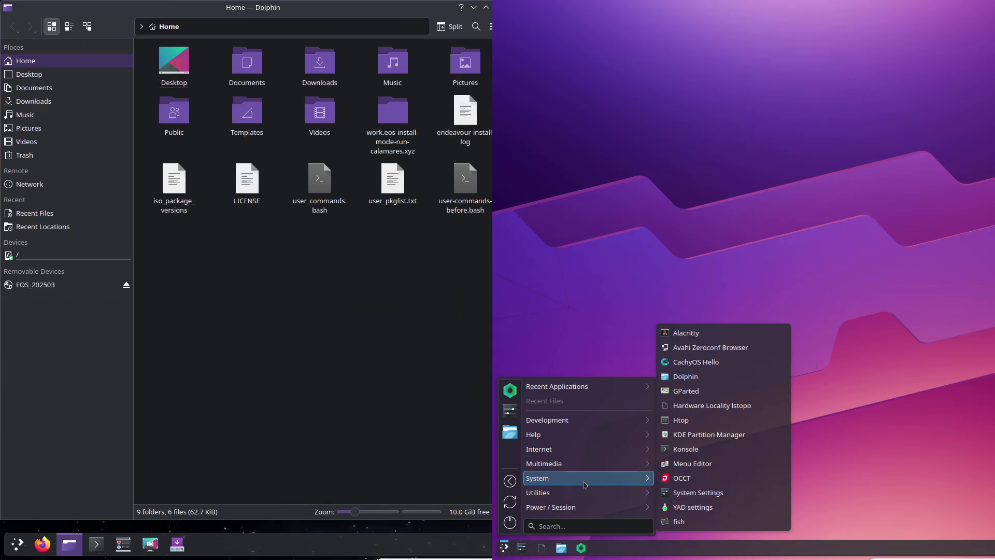
{"action": "left_click", "coordinate": [69, 27]}
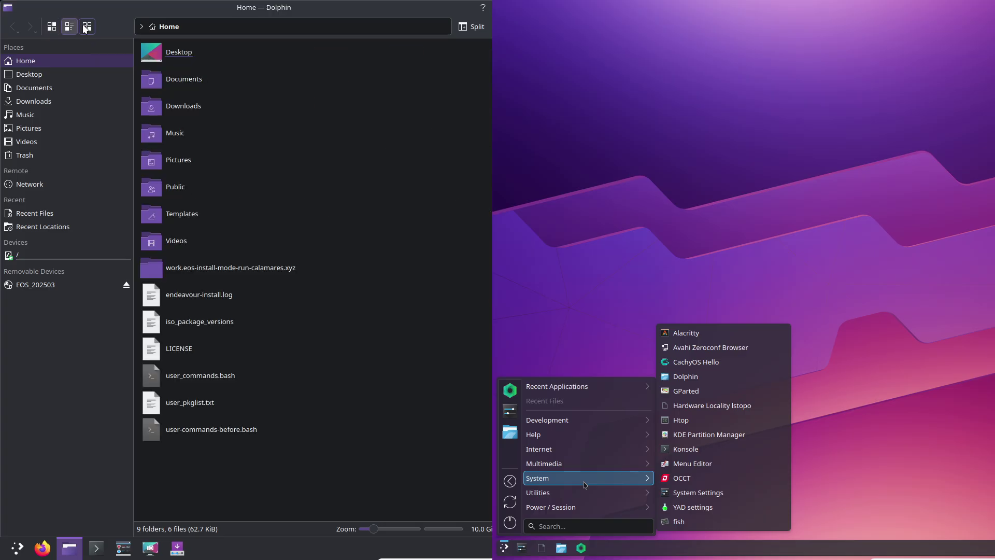
{"action": "left_click", "coordinate": [87, 27]}
{"action": "left_click", "coordinate": [58, 255]}
- Launch CachyOS Hello on its Read me page and close the EndeavourOS file manager
{"action": "left_click", "coordinate": [699, 366]}
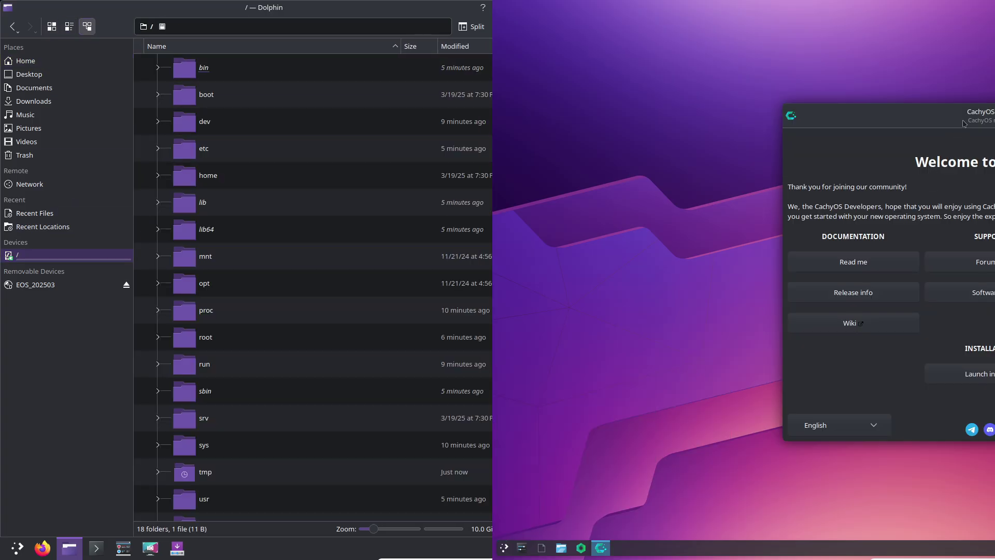
{"action": "left_click_drag", "start_coordinate": [964, 123], "coordinate": [680, 93]}
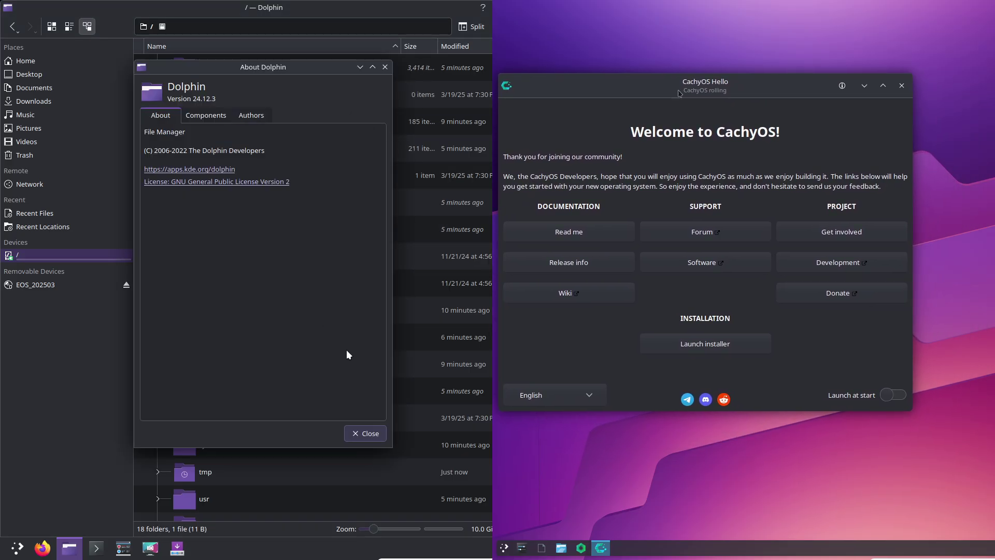
{"action": "left_click", "coordinate": [598, 236]}
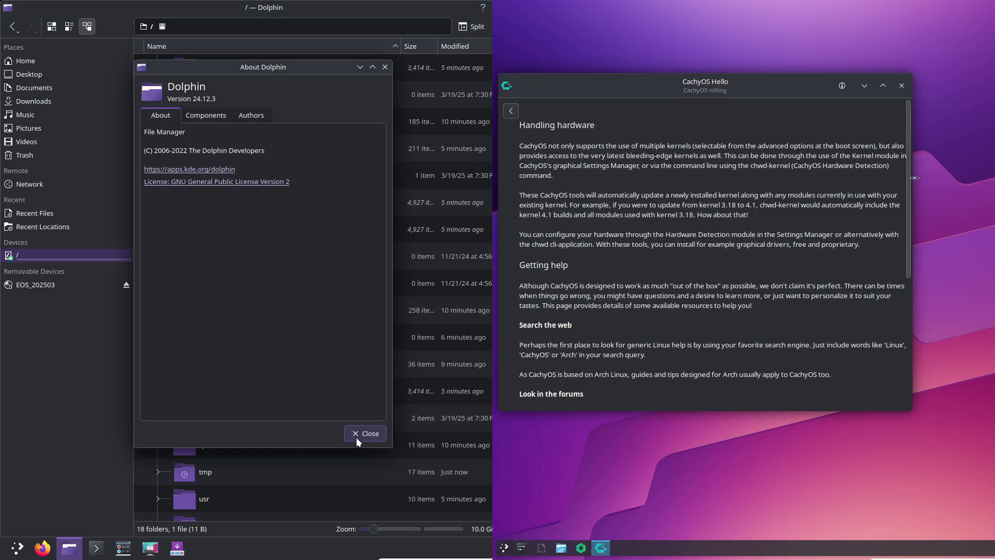
{"action": "left_click", "coordinate": [356, 437]}
{"action": "left_click_drag", "start_coordinate": [704, 79], "coordinate": [698, 15]}
{"action": "key", "text": "alt+F4"}
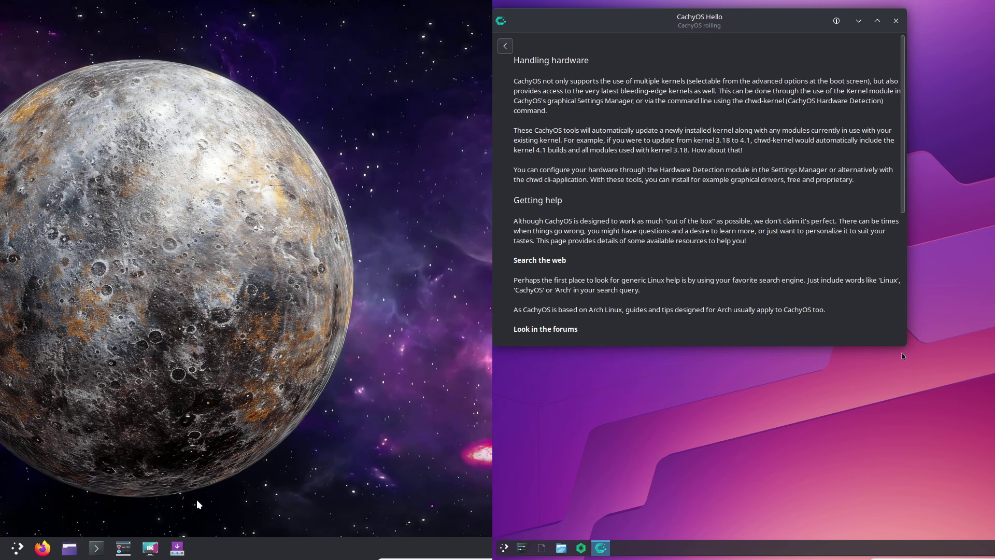
- Enlarge CachyOS Hello, open the EndeavourOS System menu, and check Hello's version 0.16.4
{"action": "right_click", "coordinate": [217, 546]}
{"action": "left_click_drag", "start_coordinate": [906, 345], "coordinate": [994, 538]}
{"action": "left_click", "coordinate": [221, 424]}
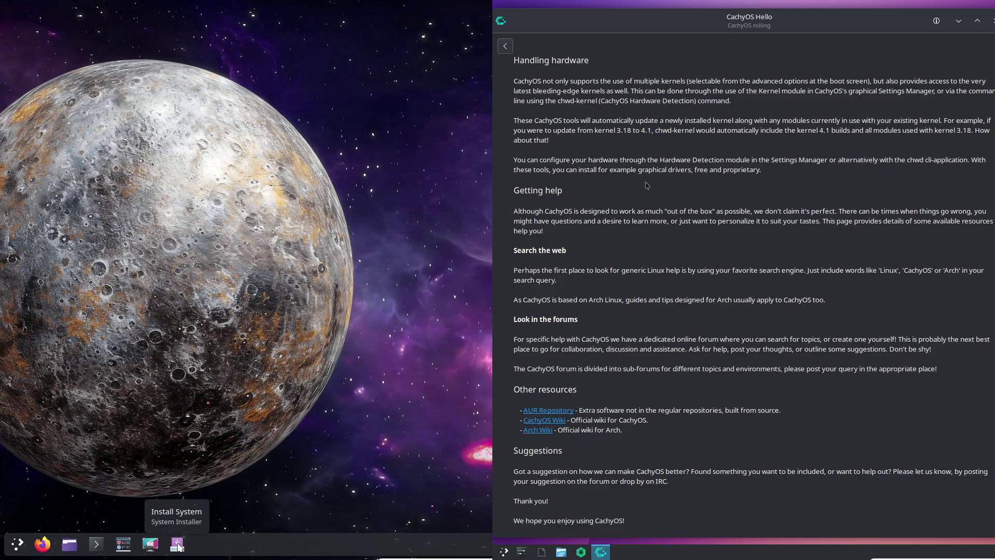
{"action": "left_click", "coordinate": [17, 543]}
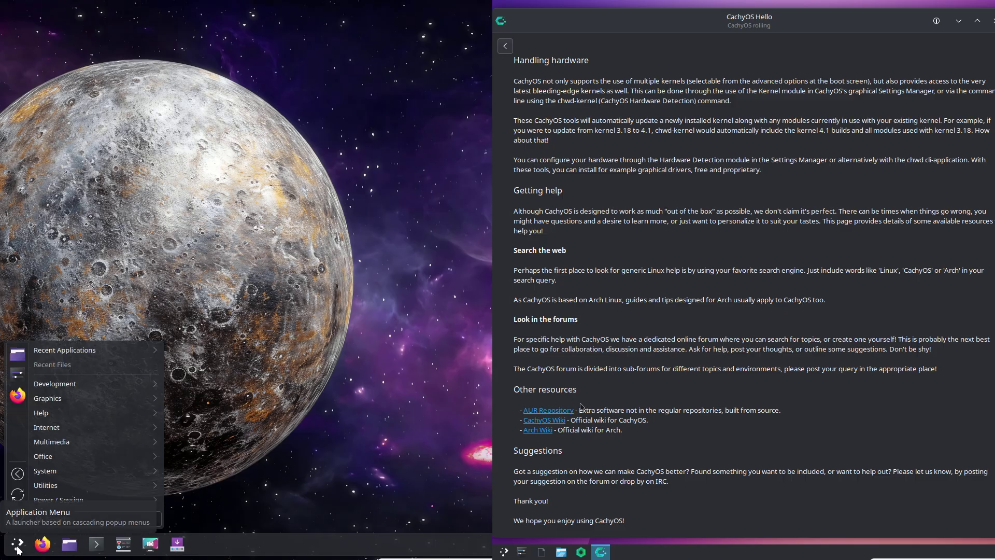
{"action": "mouse_move", "coordinate": [53, 490]}
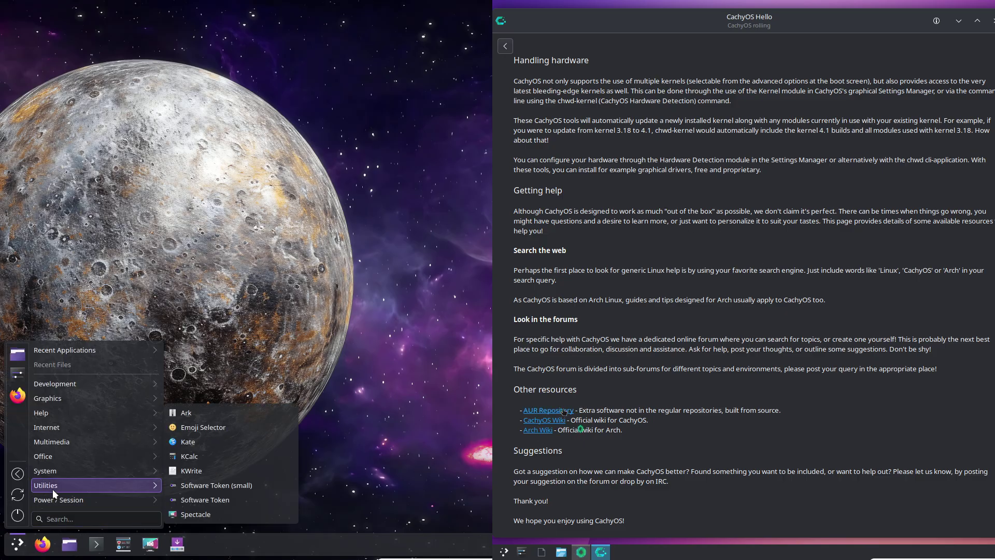
{"action": "mouse_move", "coordinate": [64, 469]}
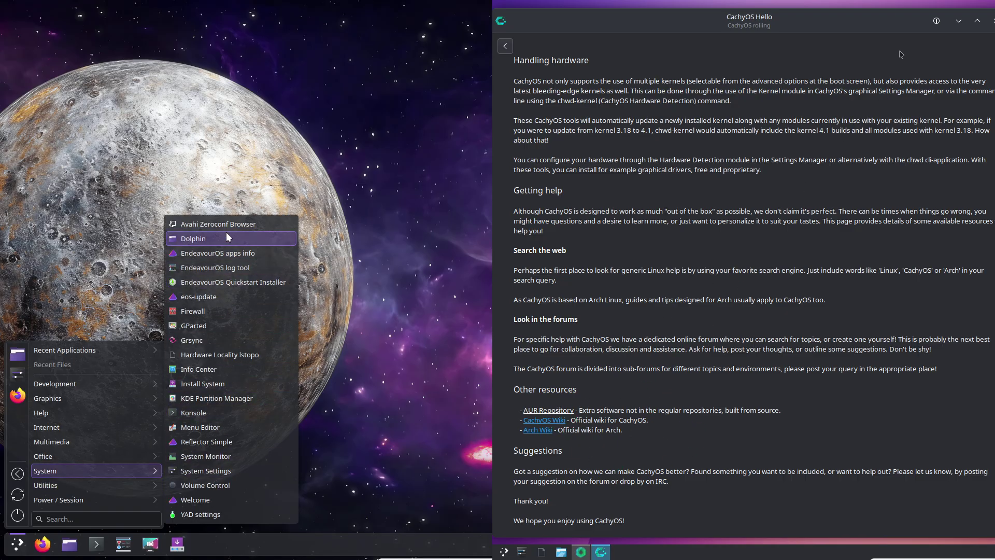
{"action": "left_click", "coordinate": [937, 21]}
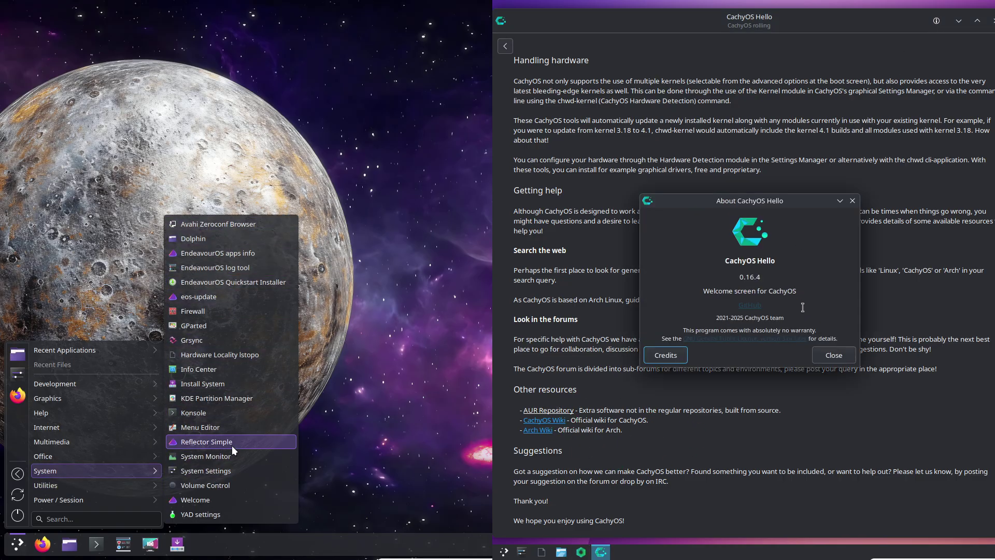
{"action": "left_click", "coordinate": [829, 355]}
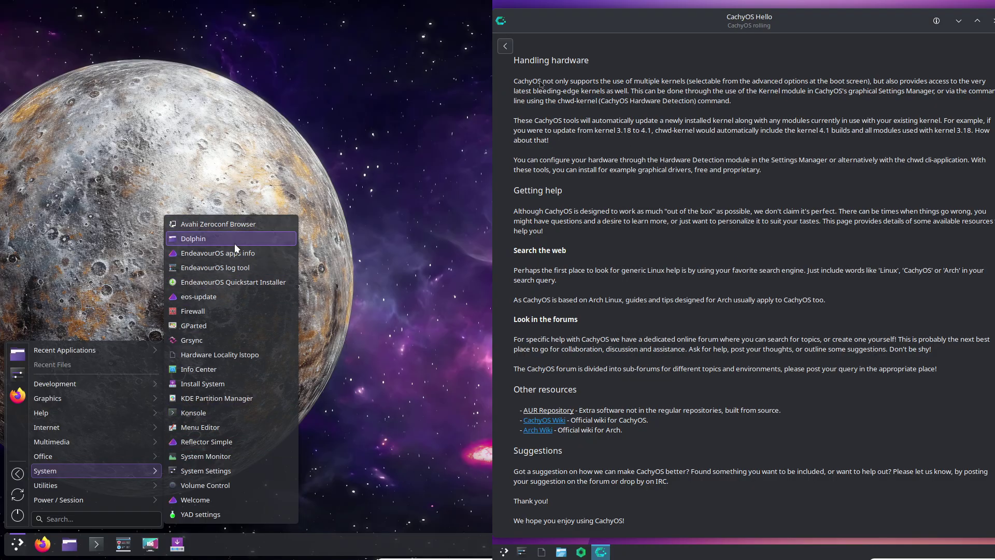
- Start eos-update in a terminal, open the CachyOS 24.12 release notes, and heighten the terminal
{"action": "left_click", "coordinate": [233, 294]}
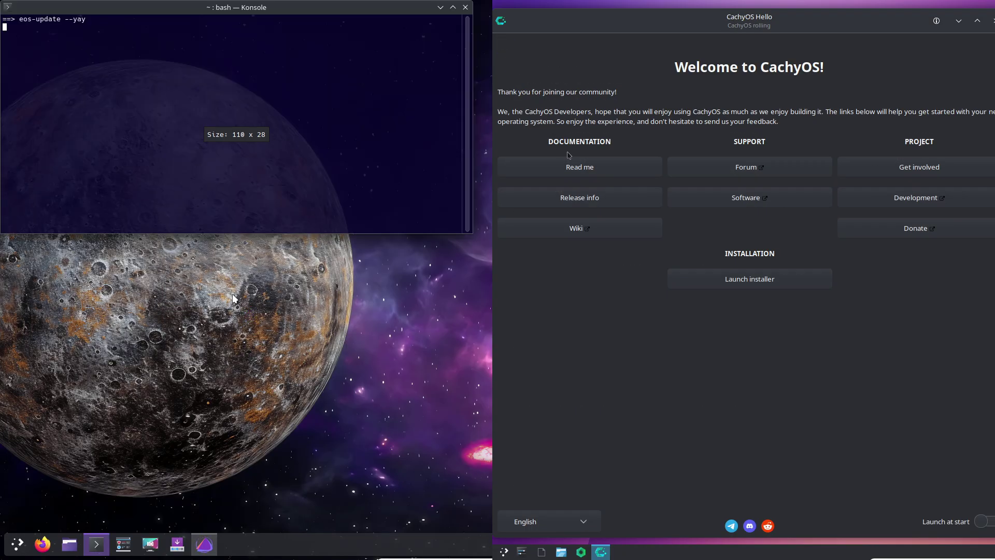
{"action": "left_click", "coordinate": [649, 204]}
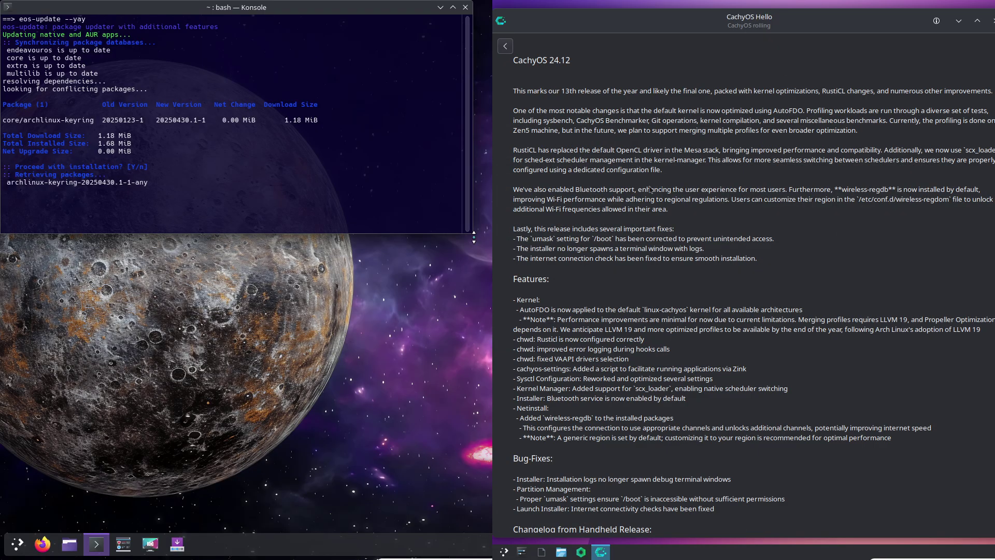
{"action": "left_click_drag", "start_coordinate": [477, 236], "coordinate": [492, 536]}
{"action": "scroll", "coordinate": [744, 285], "scroll_direction": "down", "scroll_amount": 9}
- Shrink then enlarge the Konsole font, enlarging it once more with Ctrl++
{"action": "right_click", "coordinate": [98, 297]}
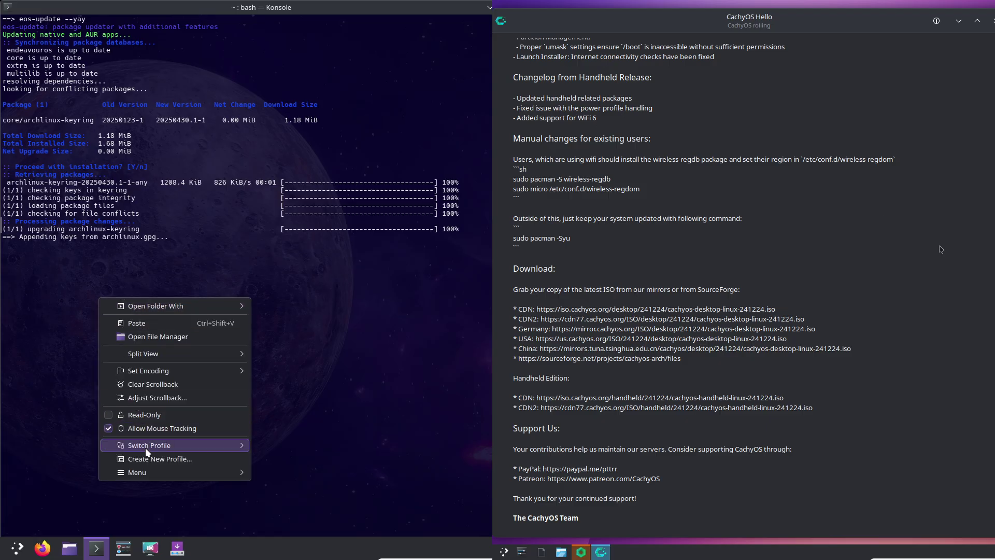
{"action": "mouse_move", "coordinate": [149, 470]}
{"action": "left_click", "coordinate": [301, 462]}
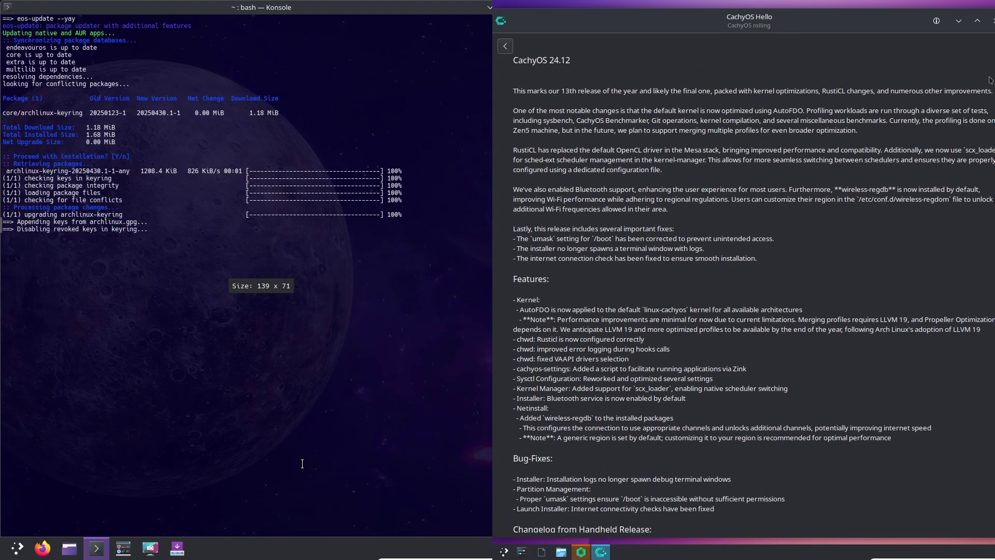
{"action": "right_click", "coordinate": [62, 226]}
{"action": "mouse_move", "coordinate": [108, 402]}
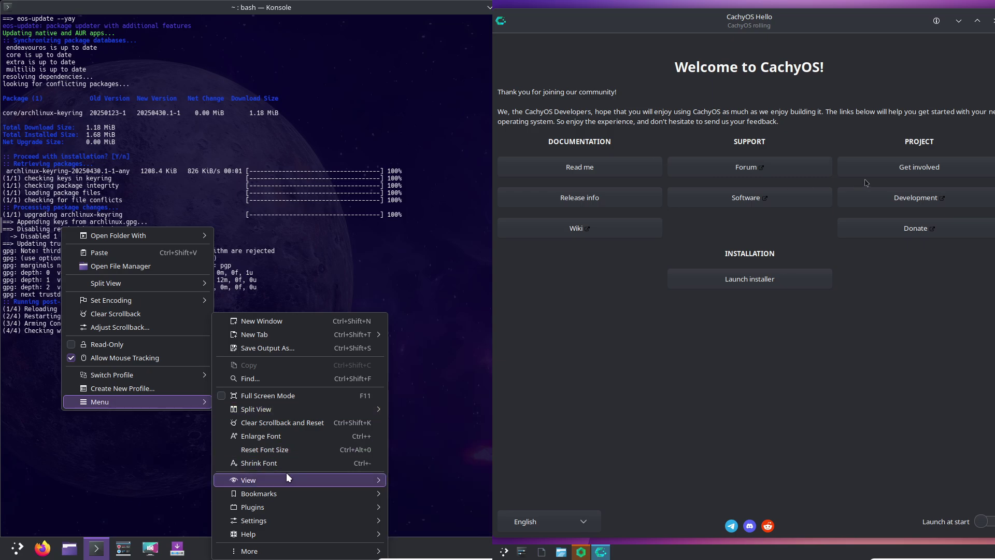
{"action": "left_click", "coordinate": [286, 437]}
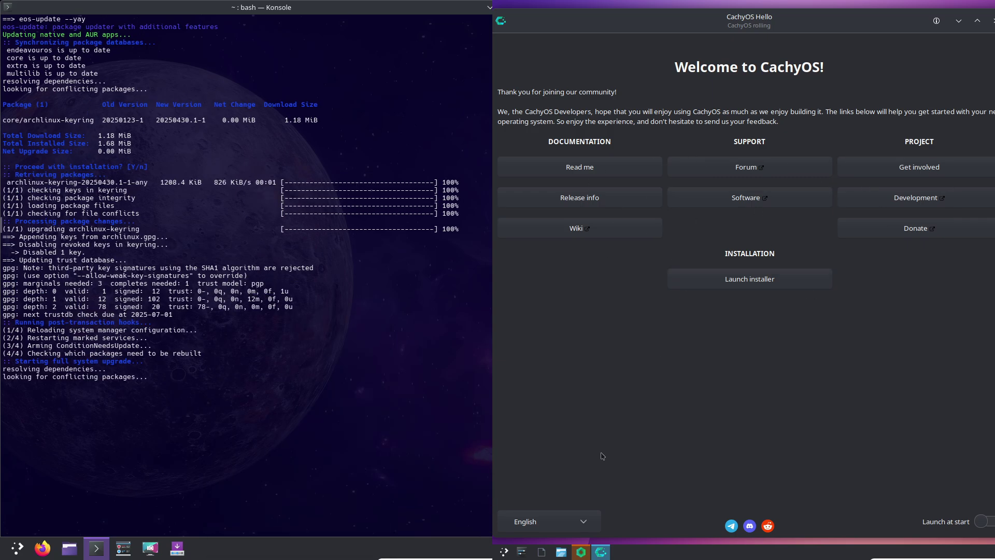
{"action": "key", "text": "ctrl+plus"}
{"action": "key", "text": "ctrl+plus"}
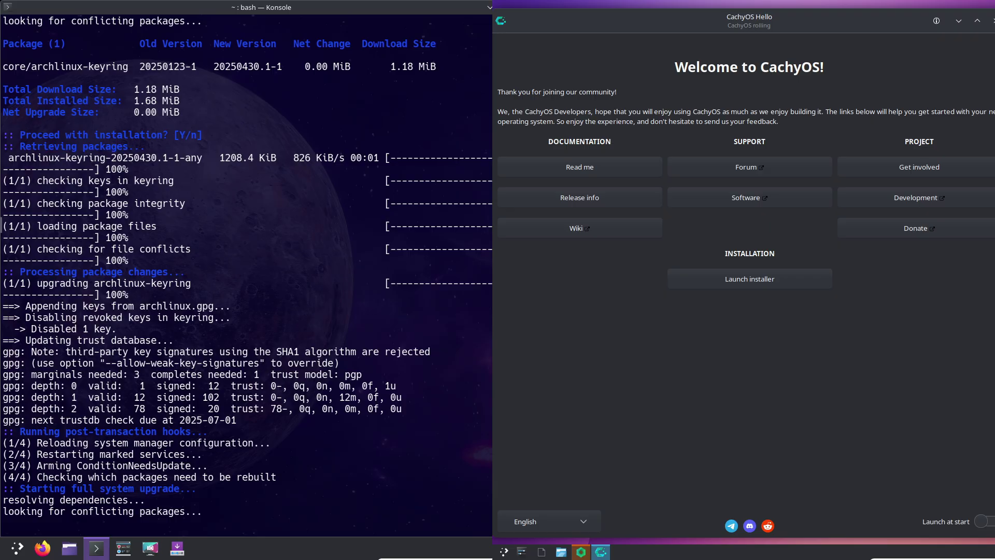
{"action": "left_click_drag", "start_coordinate": [994, 44], "coordinate": [961, 20]}
{"action": "scroll", "coordinate": [268, 436], "scroll_direction": "up", "scroll_amount": 3}
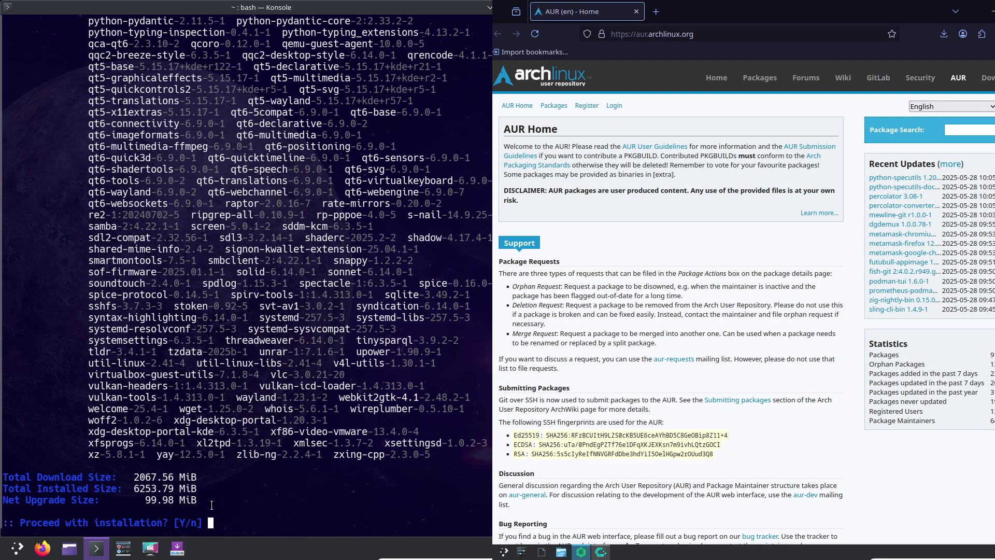
- Select the download and install size totals, scroll the package list, and zoom the AUR page to 120%
{"action": "left_click_drag", "start_coordinate": [211, 505], "coordinate": [115, 469]}
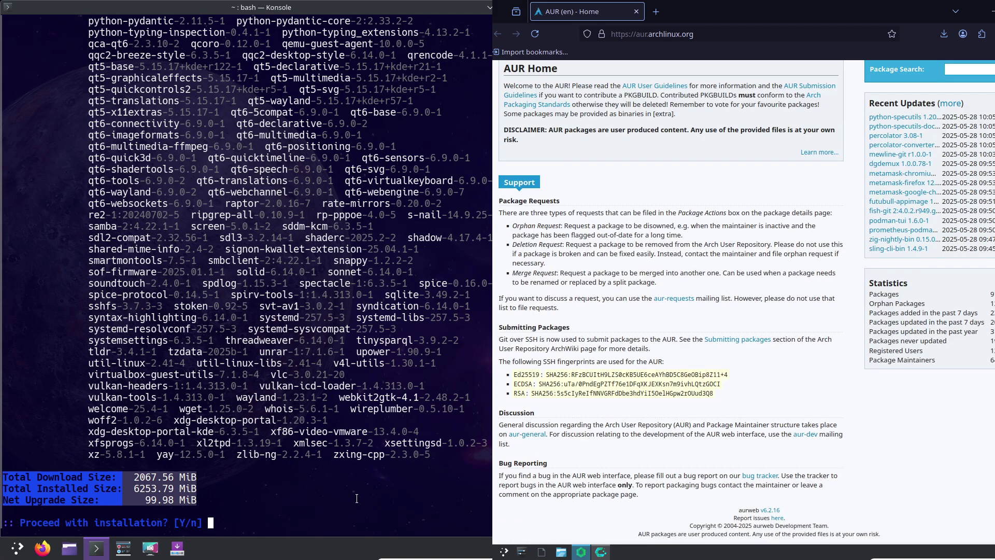
{"action": "scroll", "coordinate": [246, 280], "scroll_direction": "up", "scroll_amount": 20}
{"action": "key", "text": "ctrl+plus"}
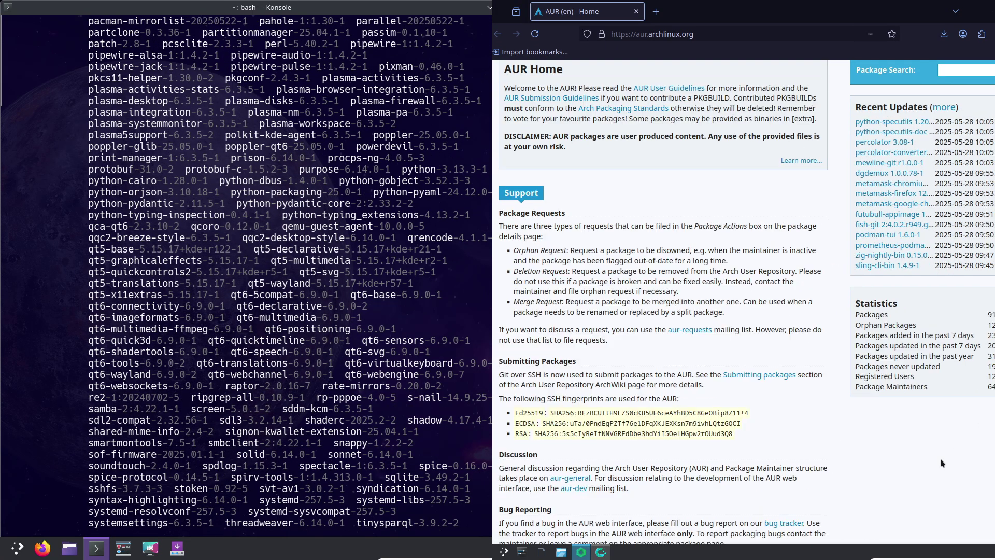
{"action": "scroll", "coordinate": [246, 280], "scroll_direction": "up", "scroll_amount": 20}
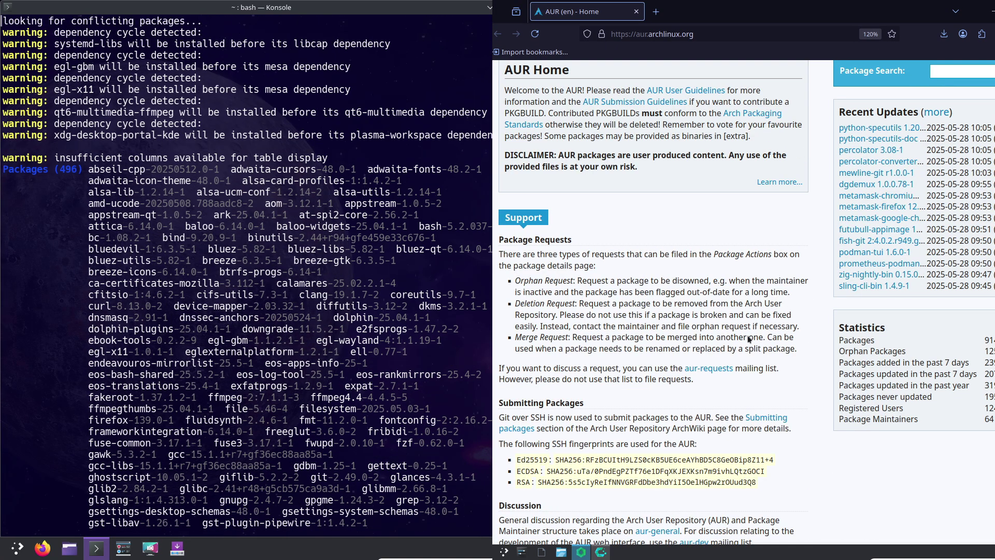
{"action": "scroll", "coordinate": [246, 269], "scroll_direction": "up", "scroll_amount": 3}
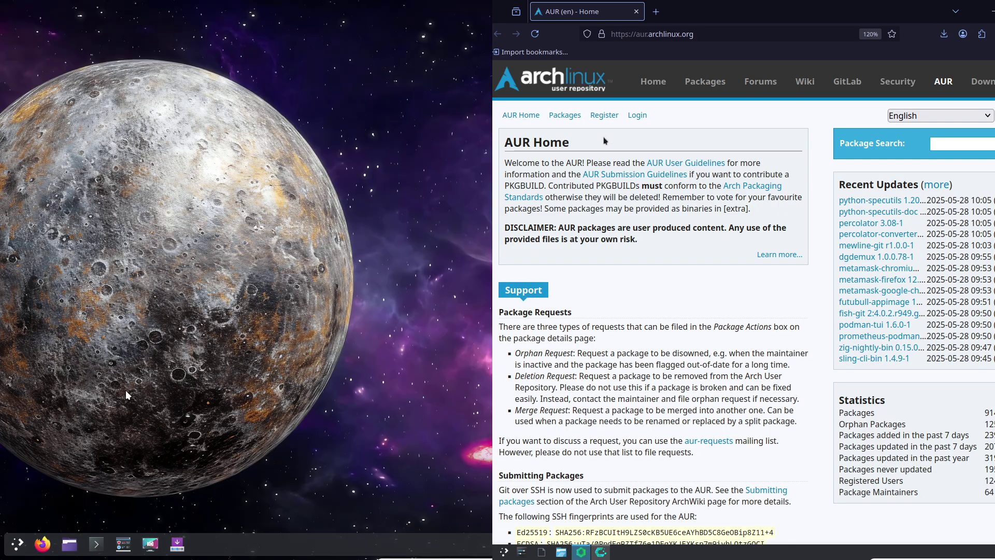
- Apply the Nuvole wallpaper to the EndeavourOS desktop while the CachyOS forum opens alongside
{"action": "right_click", "coordinate": [67, 316]}
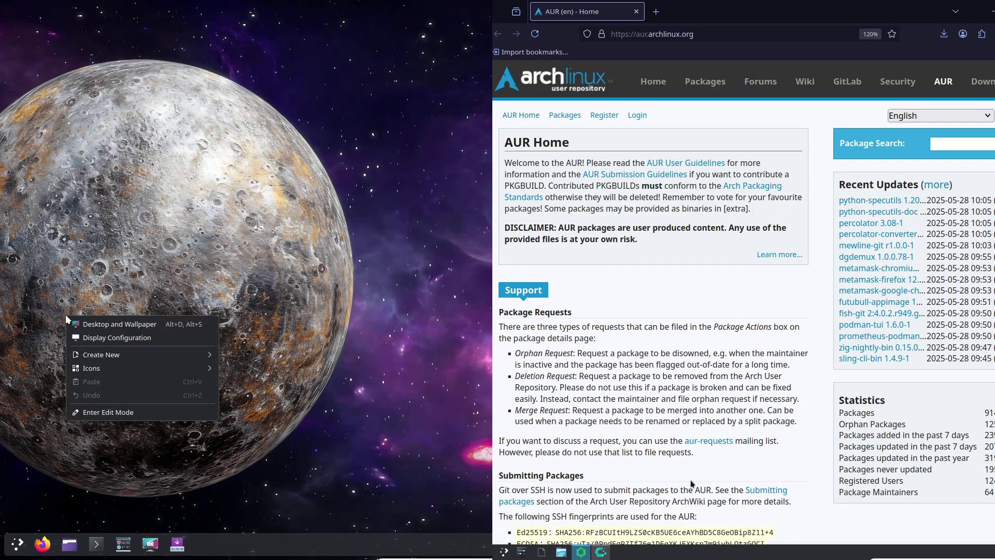
{"action": "left_click", "coordinate": [99, 324]}
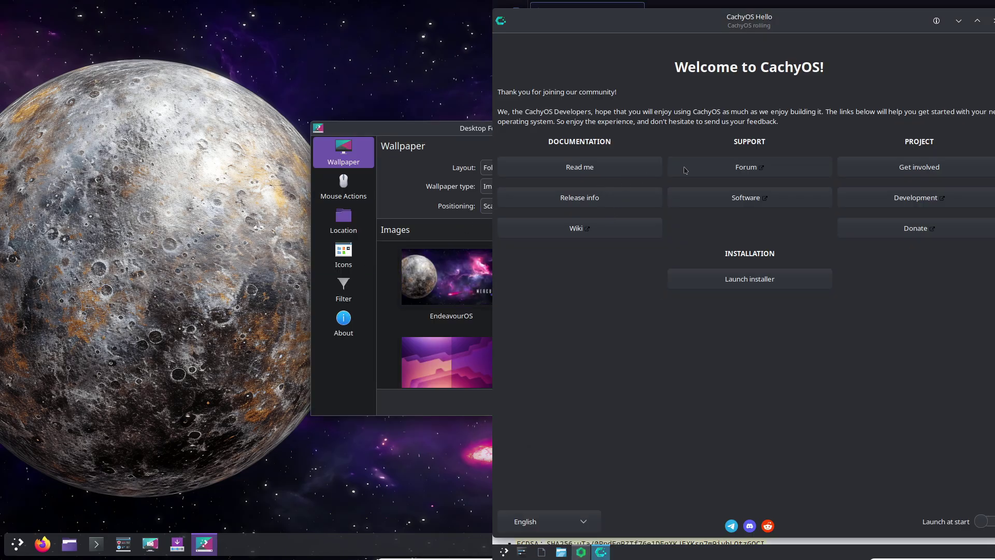
{"action": "left_click", "coordinate": [760, 170]}
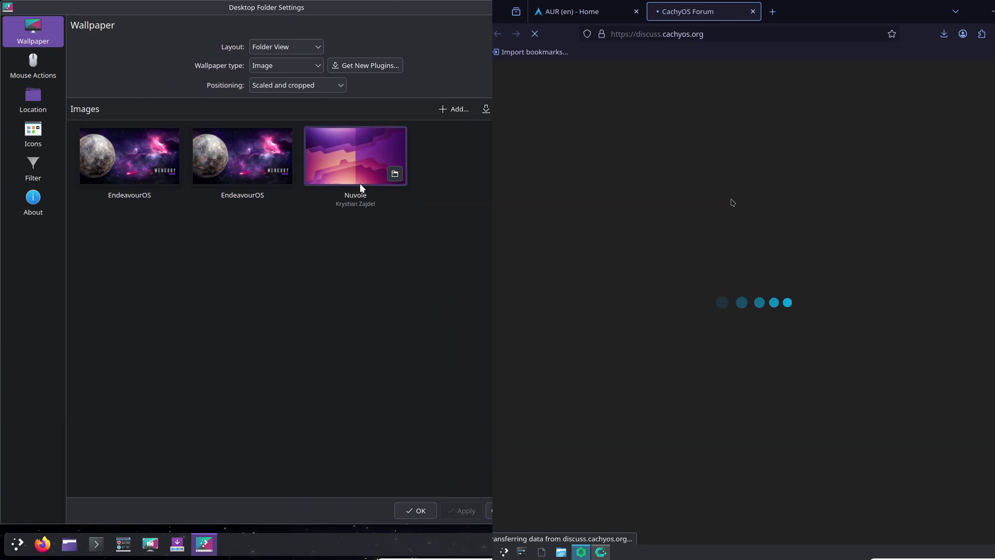
{"action": "left_click", "coordinate": [361, 187]}
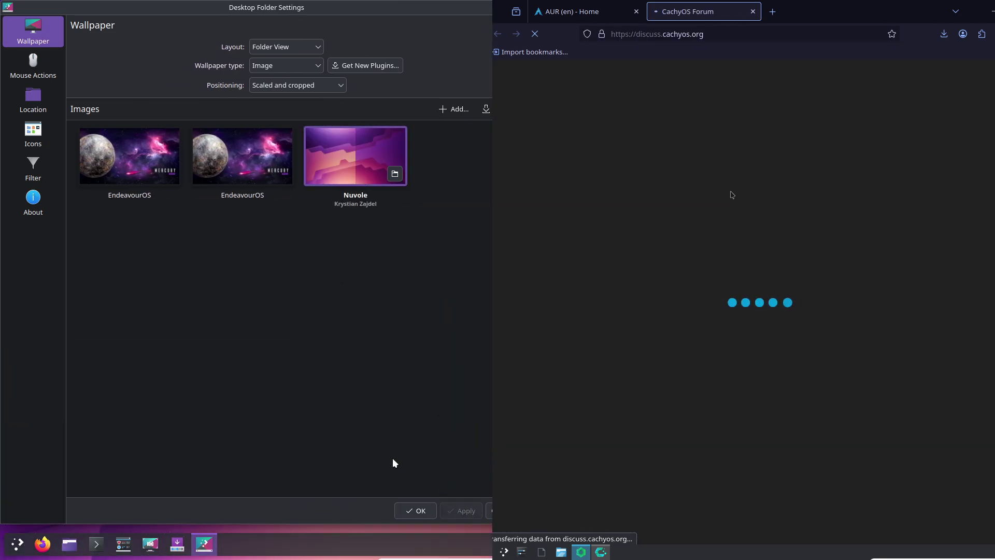
{"action": "left_click", "coordinate": [44, 213]}
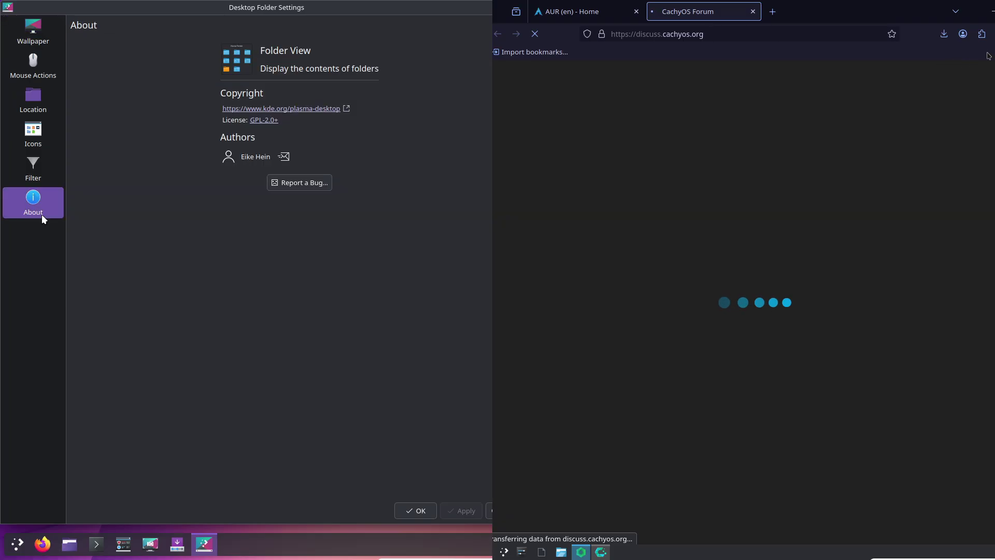
{"action": "left_click", "coordinate": [424, 513]}
- Check Cachy Browser's version, 137.0.2 (64-bit), while browsing the launcher's Graphics, Internet and System categories
{"action": "left_click", "coordinate": [20, 540]}
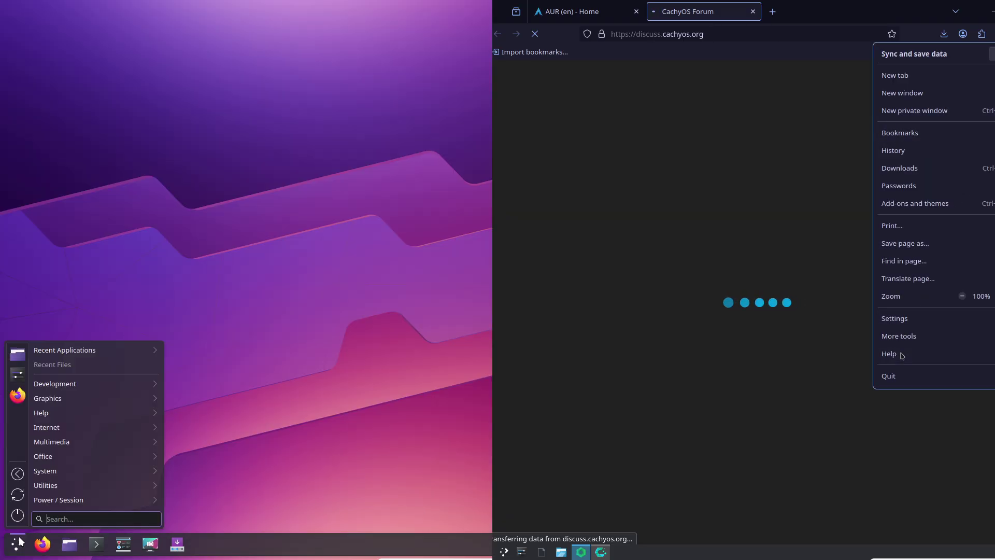
{"action": "left_click", "coordinate": [903, 355]}
{"action": "left_click", "coordinate": [885, 202]}
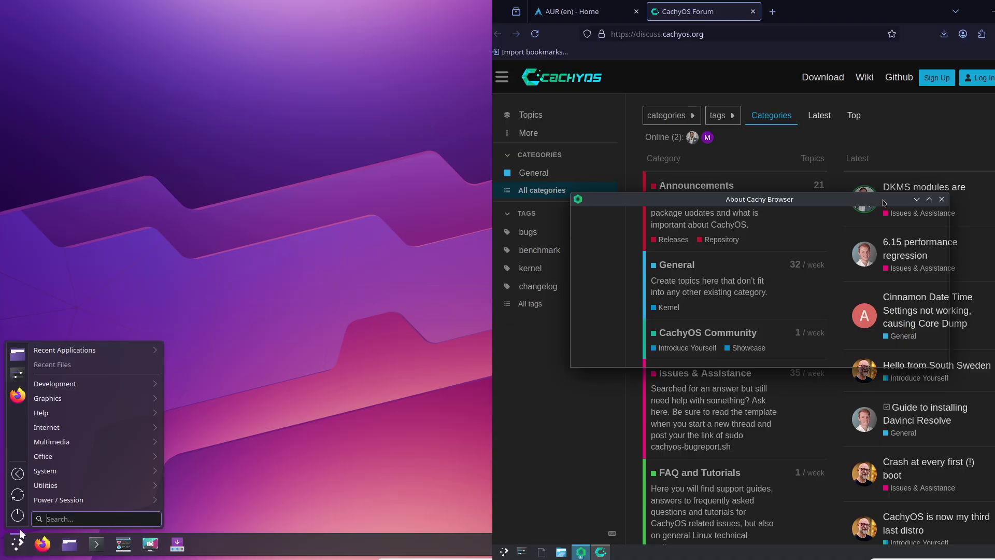
{"action": "mouse_move", "coordinate": [105, 383]}
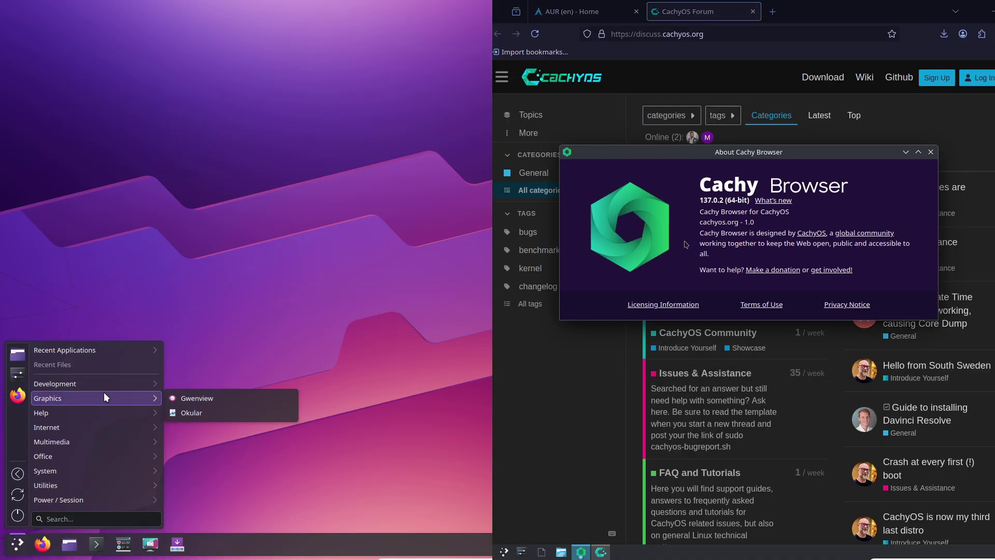
{"action": "mouse_move", "coordinate": [108, 412]}
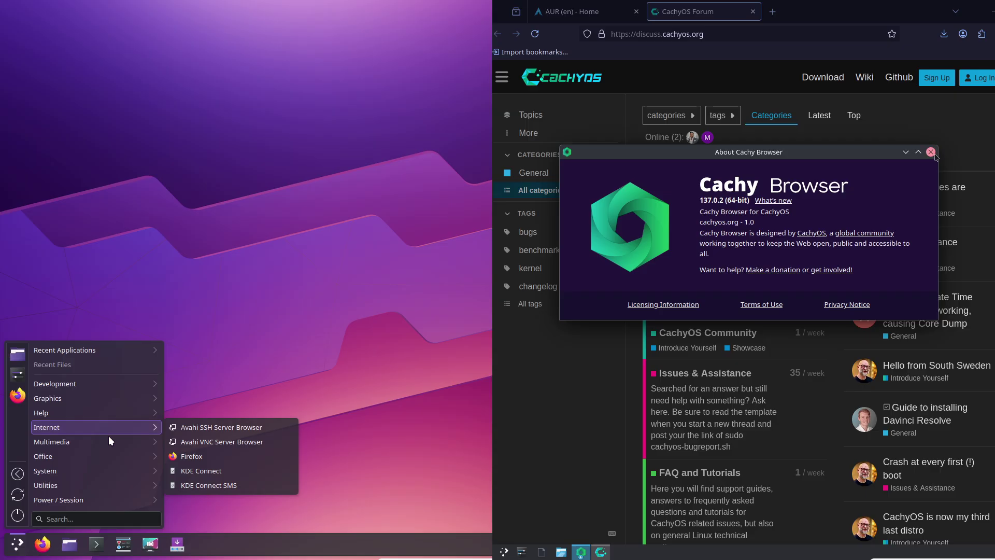
{"action": "mouse_move", "coordinate": [109, 441]}
{"action": "left_click", "coordinate": [935, 154]}
- Reopen the browser's Help menu, then select the forum subdomain in the address bar
{"action": "mouse_move", "coordinate": [109, 470]}
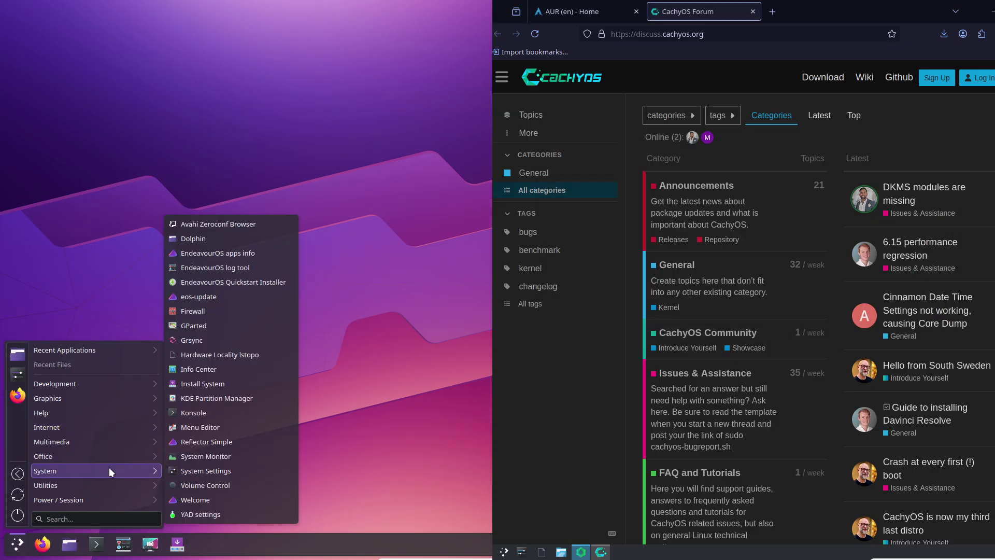
{"action": "left_click", "coordinate": [994, 33]}
{"action": "left_click", "coordinate": [910, 353]}
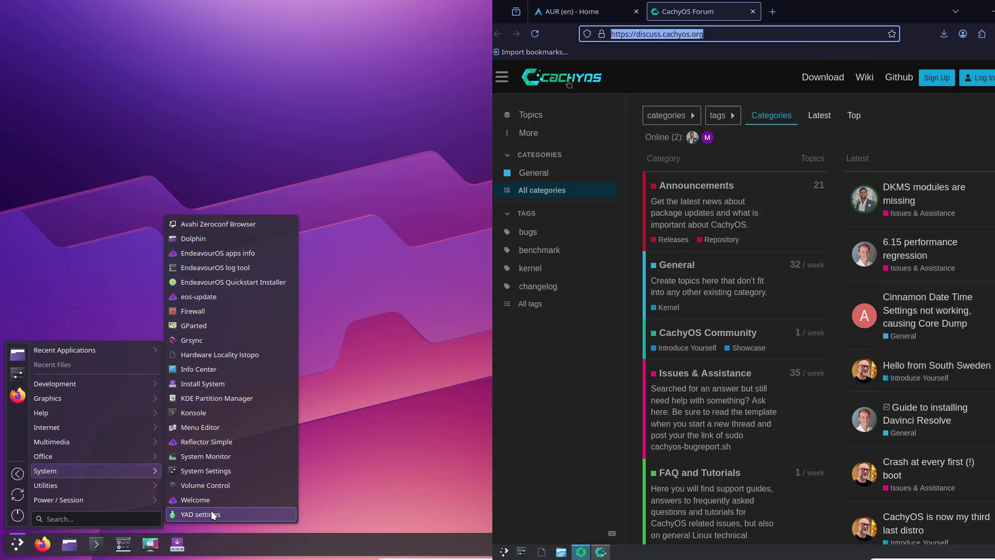
{"action": "mouse_move", "coordinate": [129, 490]}
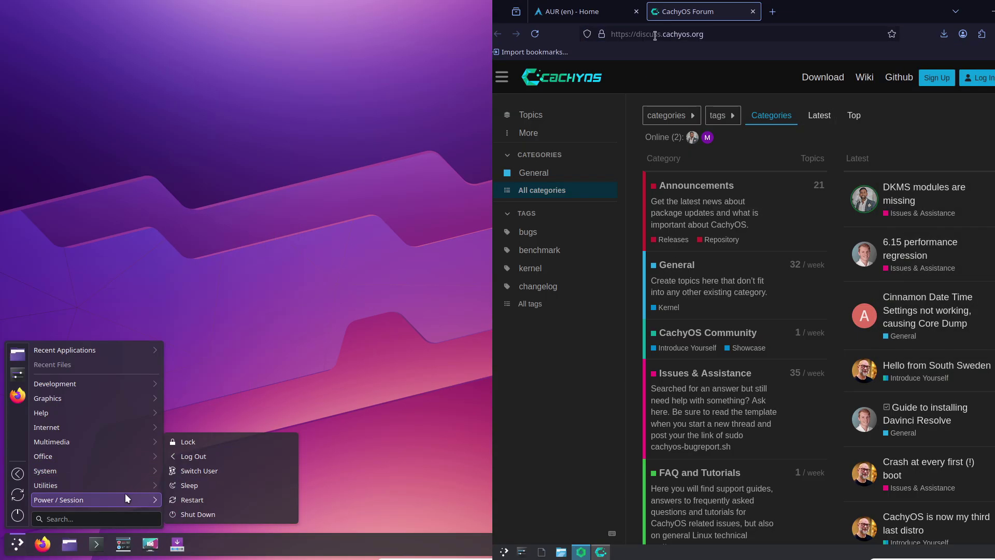
{"action": "left_click_drag", "start_coordinate": [664, 34], "coordinate": [639, 34]}
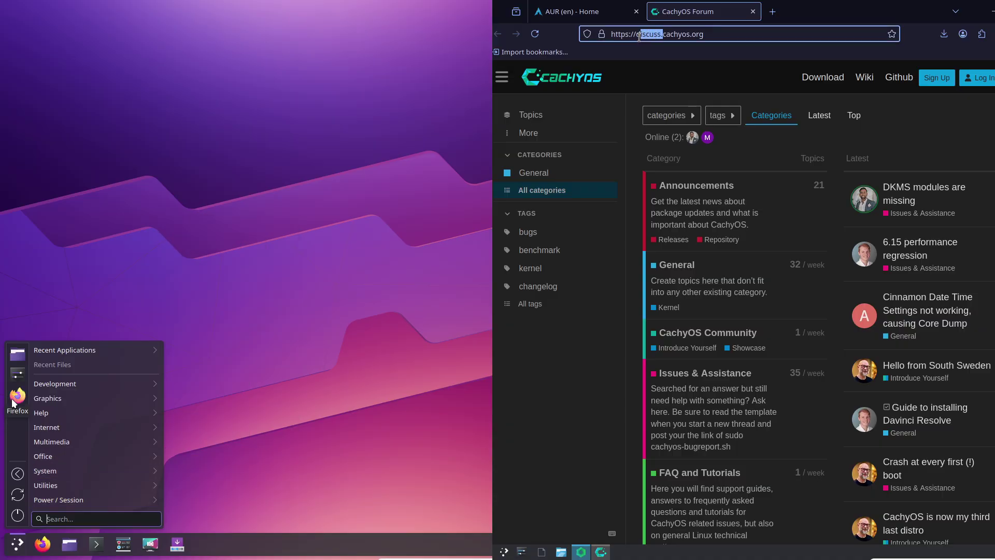
- Launch Firefox, load cachyos.org without 'discuss.', close the AUR tab, and switch to light theme
{"action": "left_click", "coordinate": [18, 396]}
{"action": "key", "text": "BackSpace"}
{"action": "key", "text": "BackSpace"}
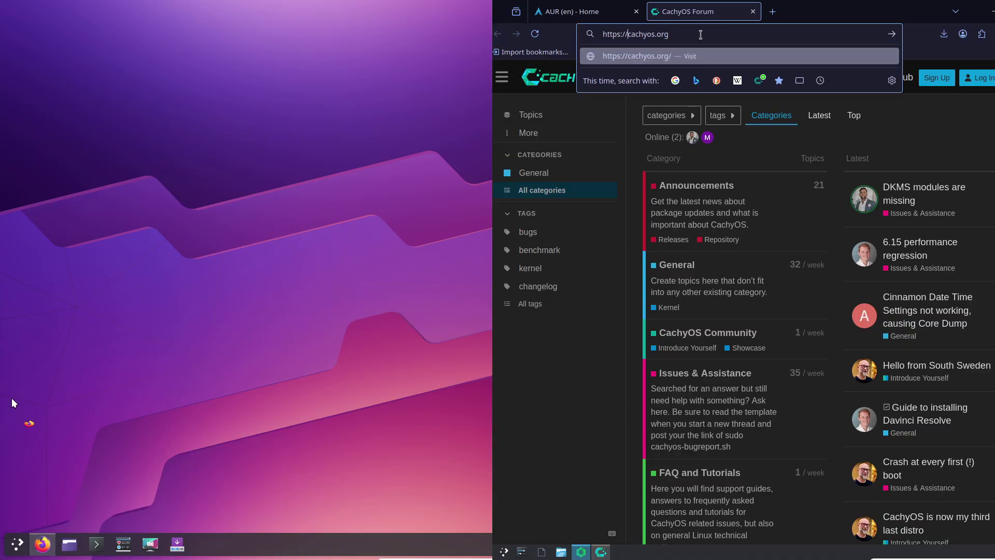
{"action": "key", "text": "Return"}
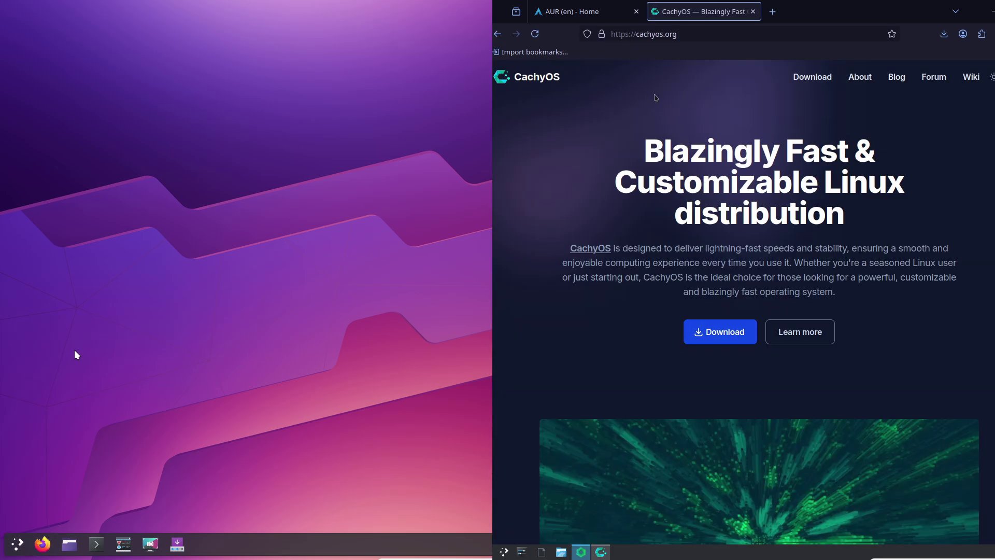
{"action": "left_click", "coordinate": [636, 12]}
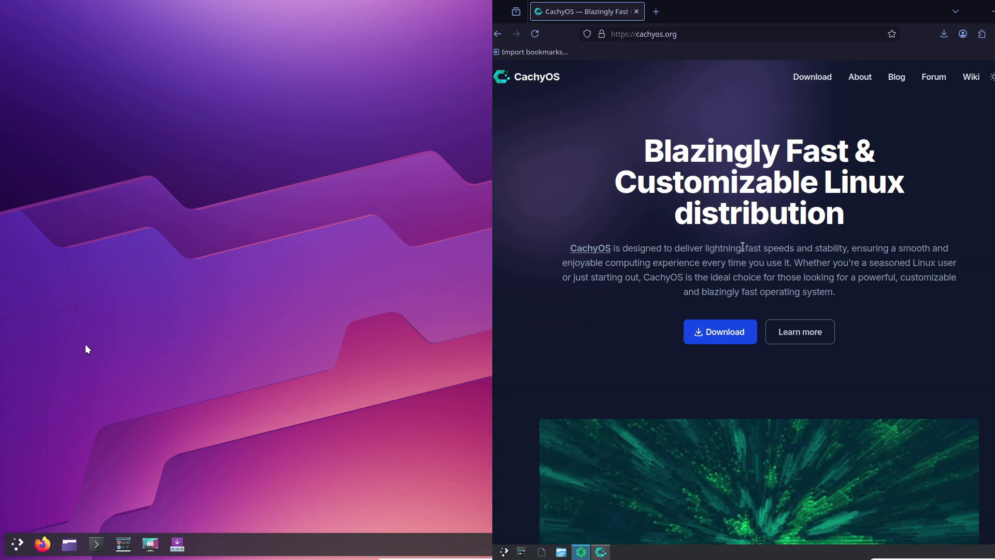
{"action": "left_click", "coordinate": [991, 76]}
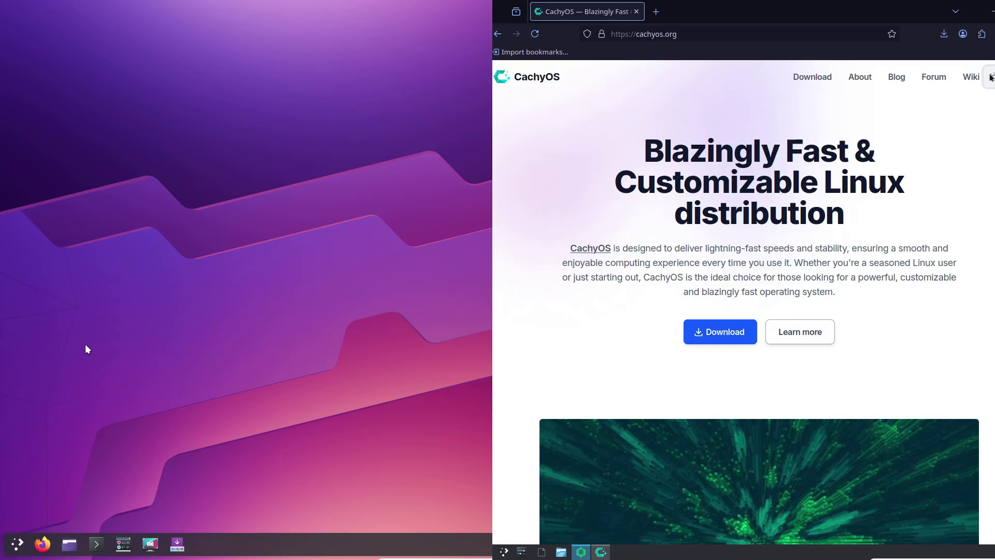
- Close the Mozilla privacy tab, move Firefox to the left half, and select the CachyOS introduction
{"action": "scroll", "coordinate": [744, 311], "scroll_direction": "down", "scroll_amount": 5}
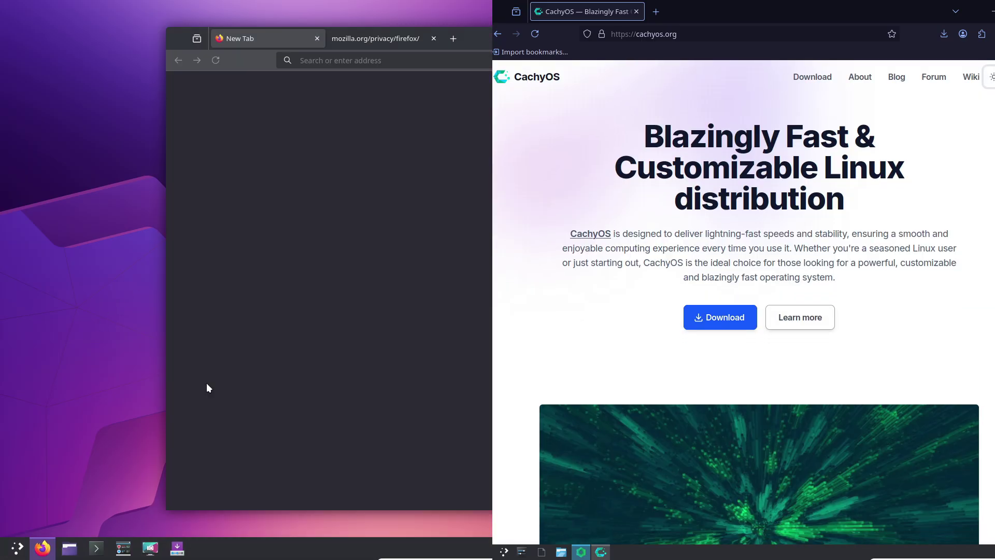
{"action": "left_click", "coordinate": [434, 38]}
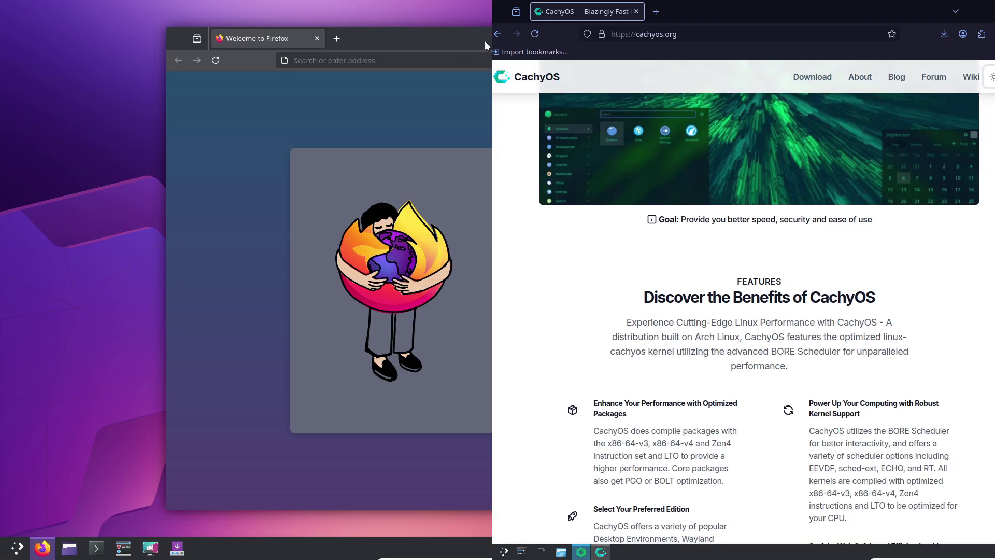
{"action": "left_click_drag", "start_coordinate": [483, 40], "coordinate": [320, 19]}
{"action": "left_click_drag", "start_coordinate": [716, 177], "coordinate": [799, 204]}
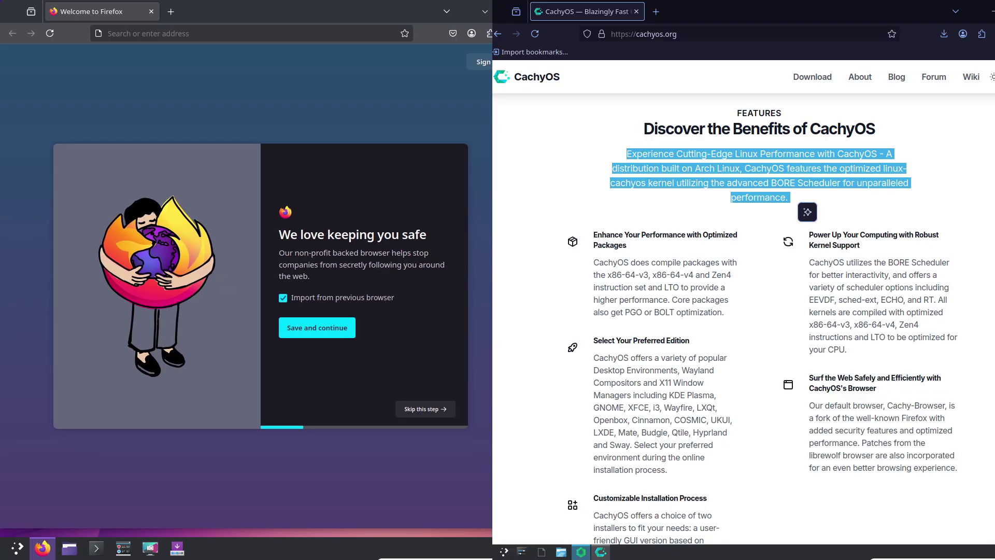
- Check Firefox's version (136.0.2) in About Firefox, then enter about:support in the address bar
{"action": "left_click", "coordinate": [509, 33]}
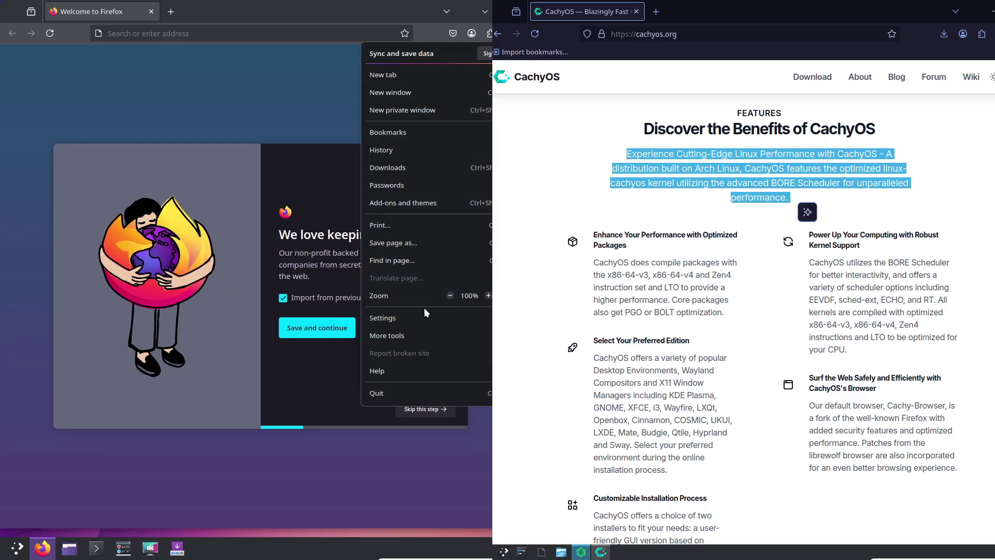
{"action": "scroll", "coordinate": [744, 318], "scroll_direction": "down", "scroll_amount": 2}
{"action": "left_click", "coordinate": [391, 373]}
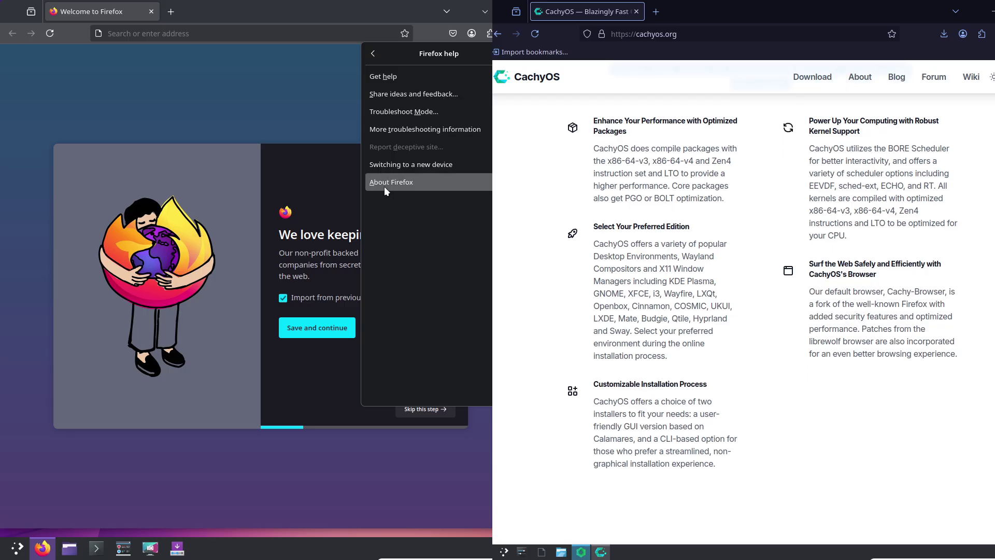
{"action": "left_click", "coordinate": [384, 184]}
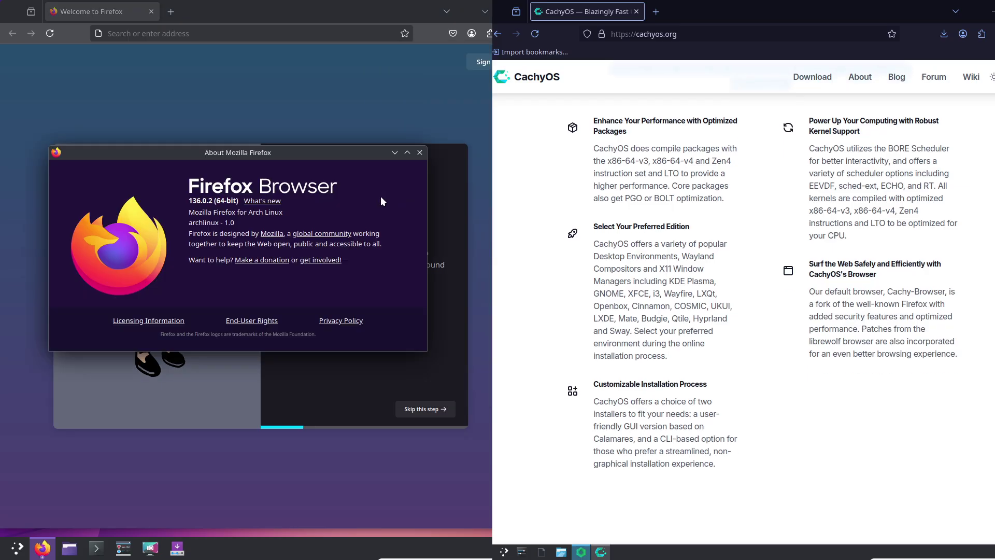
{"action": "left_click", "coordinate": [418, 153]}
{"action": "left_click", "coordinate": [239, 30]}
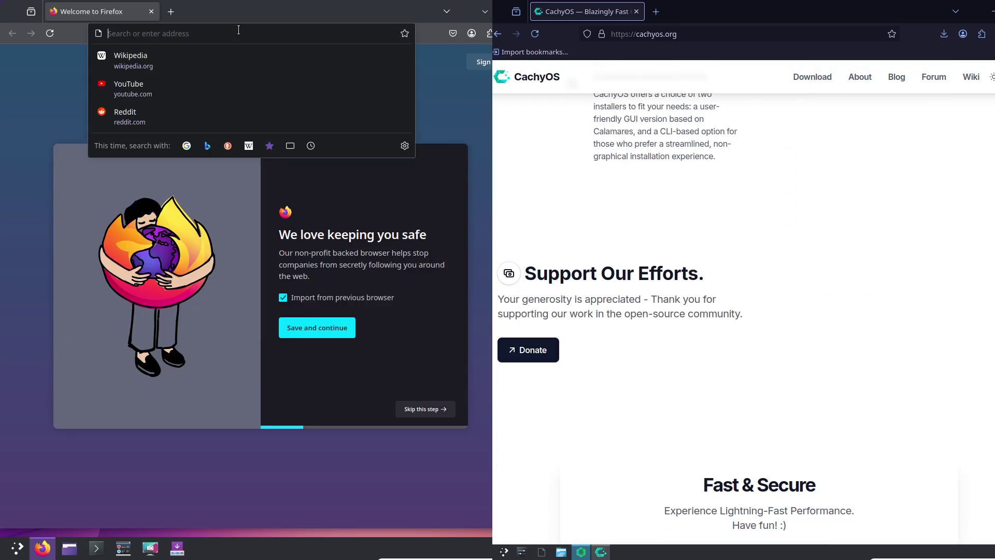
{"action": "type", "text": "about:support"}
- Show about:support zoomed to 133% scrolled to graphics, with cachyos.org/blog open in Cachy Browser
{"action": "key", "text": "Return"}
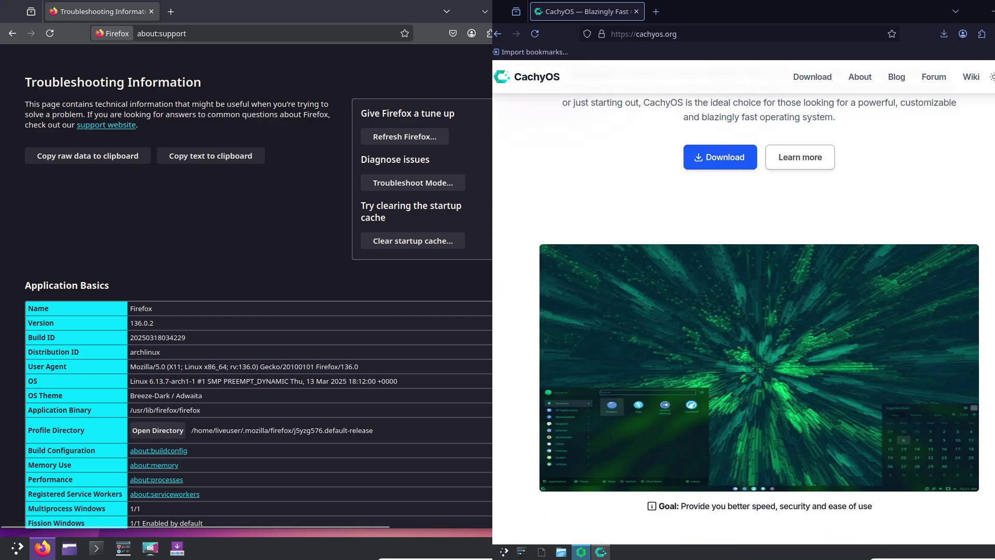
{"action": "scroll", "coordinate": [414, 99], "scroll_direction": "down", "scroll_amount": 3}
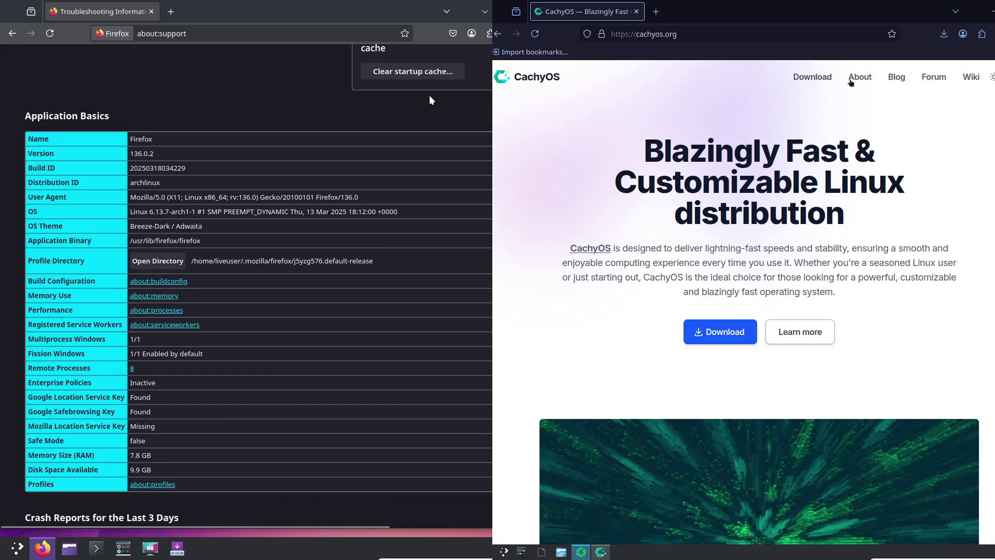
{"action": "left_click", "coordinate": [897, 82]}
{"action": "key", "text": "ctrl+plus"}
{"action": "key", "text": "ctrl+plus"}
{"action": "key", "text": "ctrl+plus"}
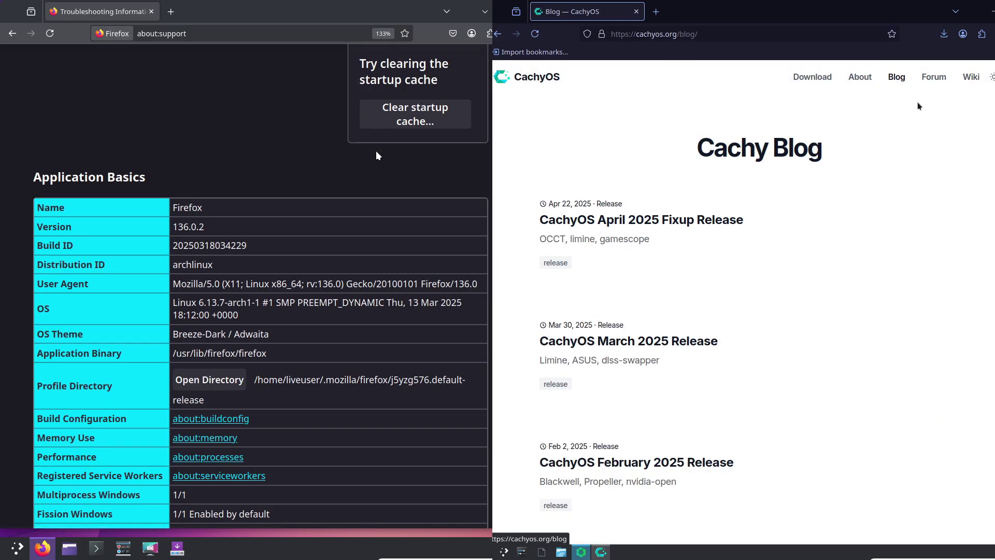
{"action": "scroll", "coordinate": [744, 311], "scroll_direction": "down", "scroll_amount": 5}
{"action": "scroll", "coordinate": [246, 290], "scroll_direction": "down", "scroll_amount": 1}
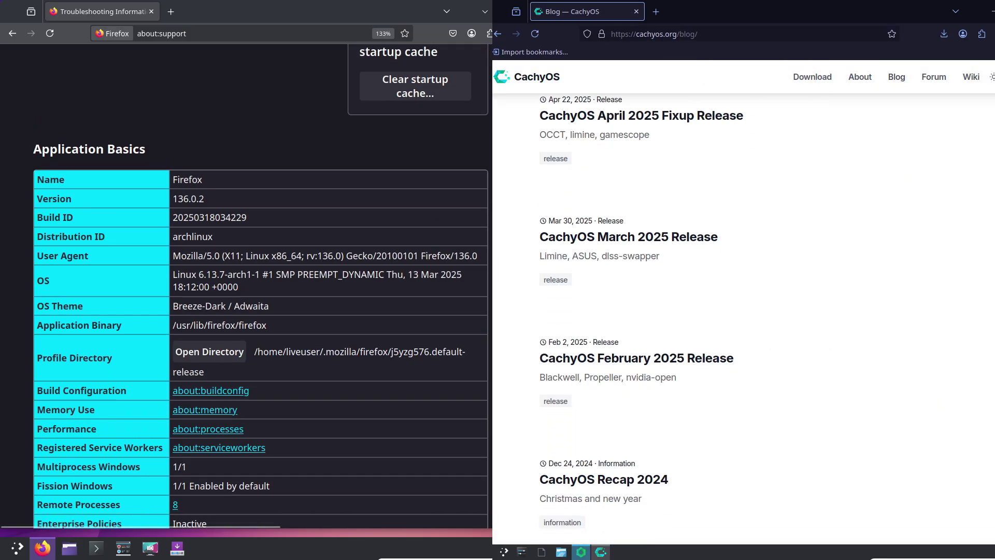
{"action": "scroll", "coordinate": [744, 311], "scroll_direction": "down", "scroll_amount": 5}
{"action": "scroll", "coordinate": [259, 311], "scroll_direction": "down", "scroll_amount": 5}
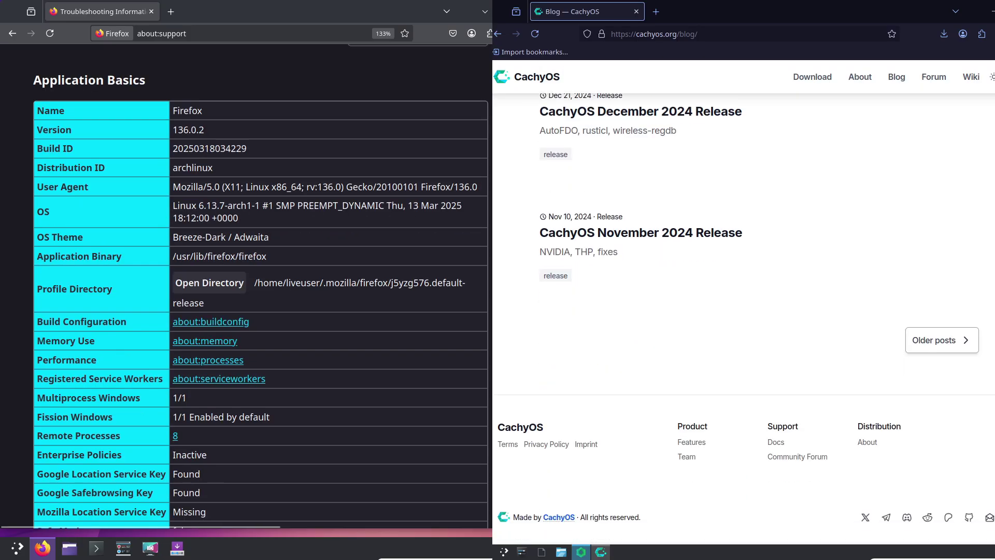
{"action": "scroll", "coordinate": [259, 285], "scroll_direction": "down", "scroll_amount": 12}
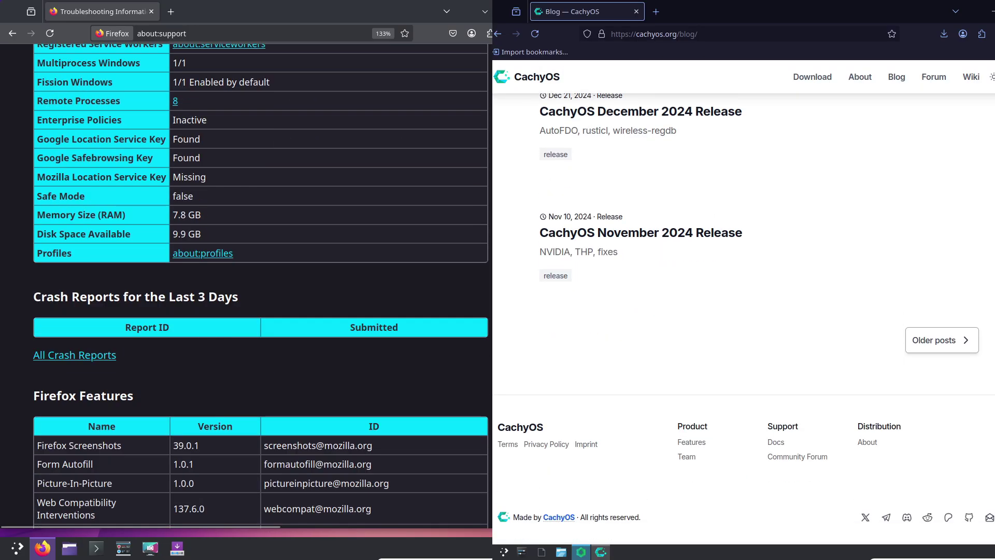
{"action": "scroll", "coordinate": [744, 285], "scroll_direction": "up", "scroll_amount": 4}
{"action": "scroll", "coordinate": [788, 285], "scroll_direction": "up", "scroll_amount": 6}
{"action": "scroll", "coordinate": [259, 286], "scroll_direction": "down", "scroll_amount": 8}
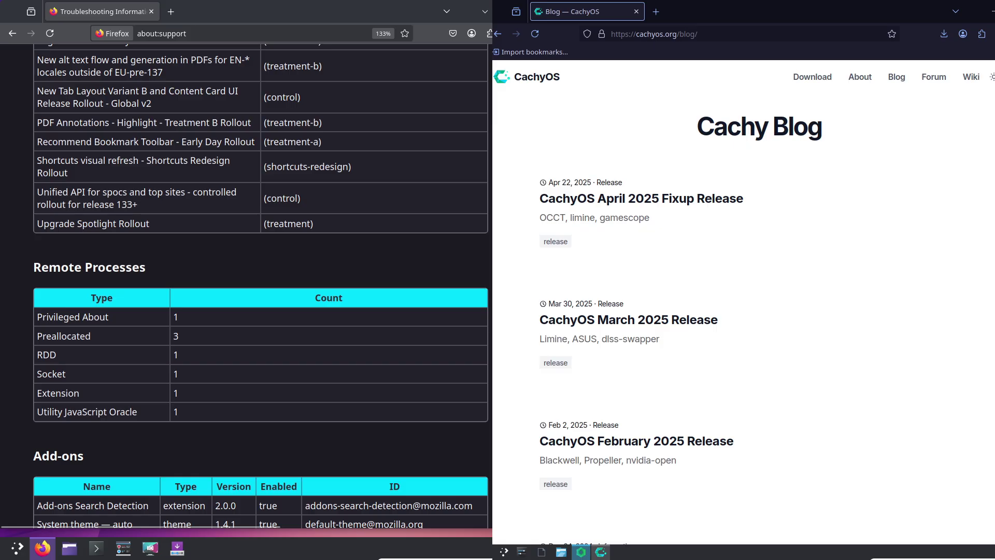
{"action": "scroll", "coordinate": [259, 285], "scroll_direction": "down", "scroll_amount": 8}
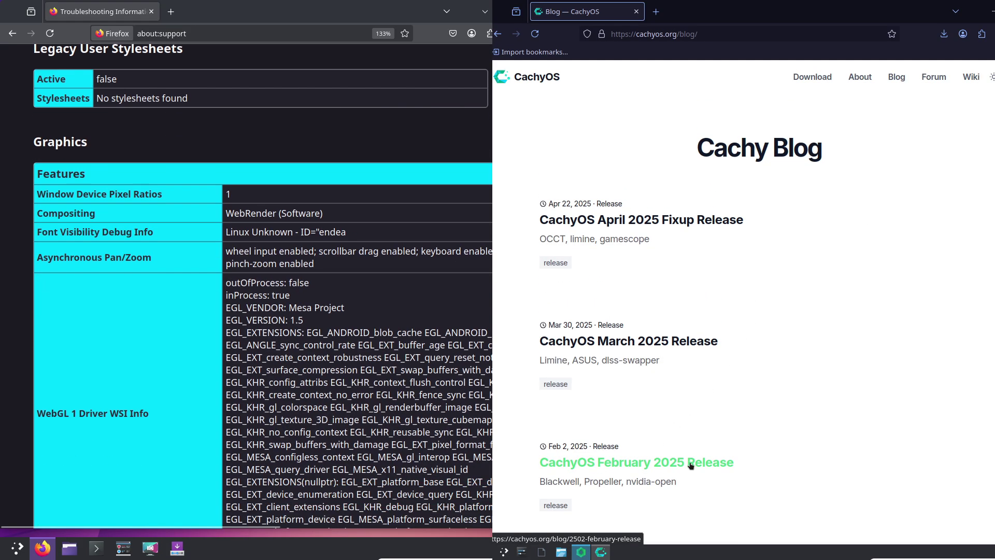
{"action": "scroll", "coordinate": [259, 285], "scroll_direction": "down", "scroll_amount": 10}
{"action": "scroll", "coordinate": [259, 285], "scroll_direction": "up", "scroll_amount": 9}
{"action": "scroll", "coordinate": [259, 285], "scroll_direction": "down", "scroll_amount": 4}
- Open the April 2025 Fixup Release article, select the WebGL 1 renderer values, and return to the blog list
{"action": "left_click", "coordinate": [699, 226]}
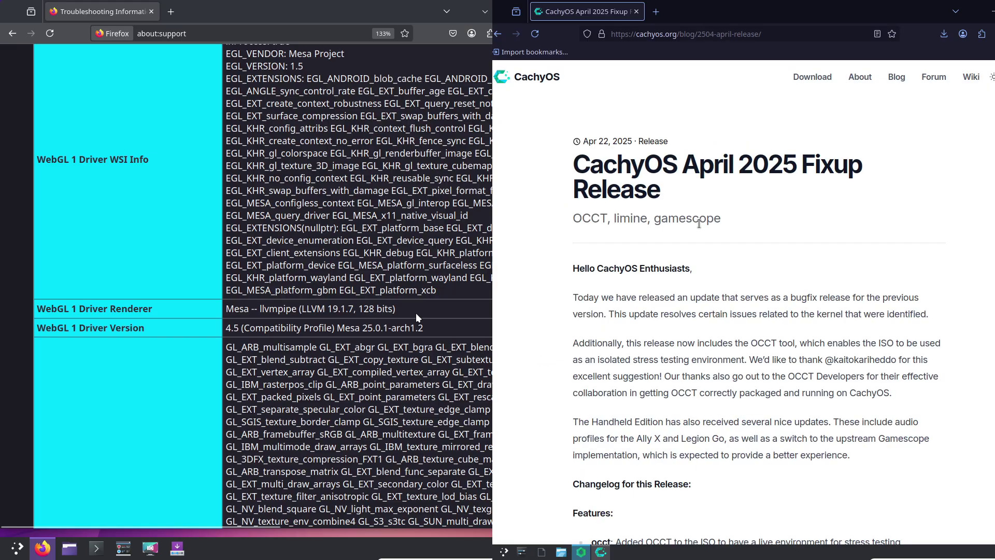
{"action": "left_click_drag", "start_coordinate": [428, 330], "coordinate": [250, 305]}
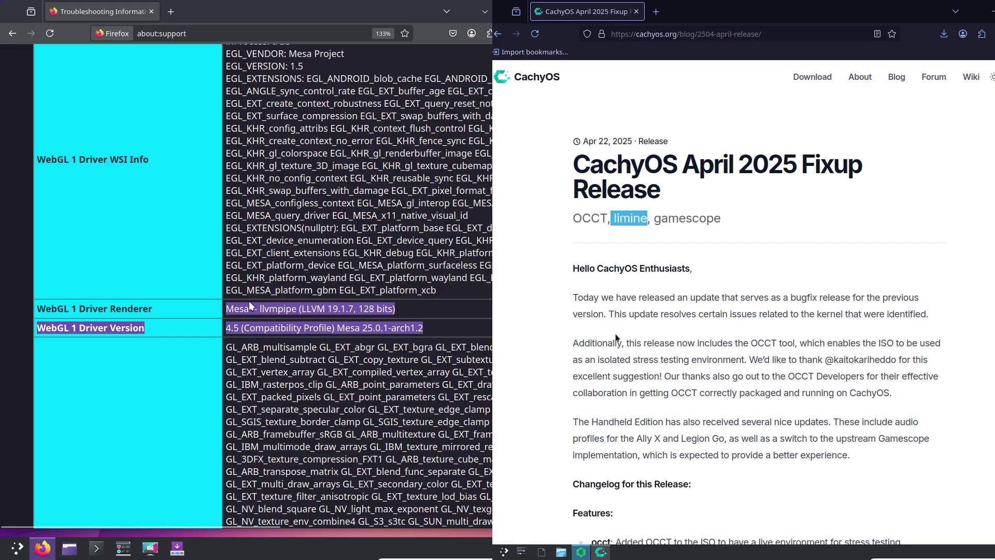
{"action": "left_click", "coordinate": [500, 36]}
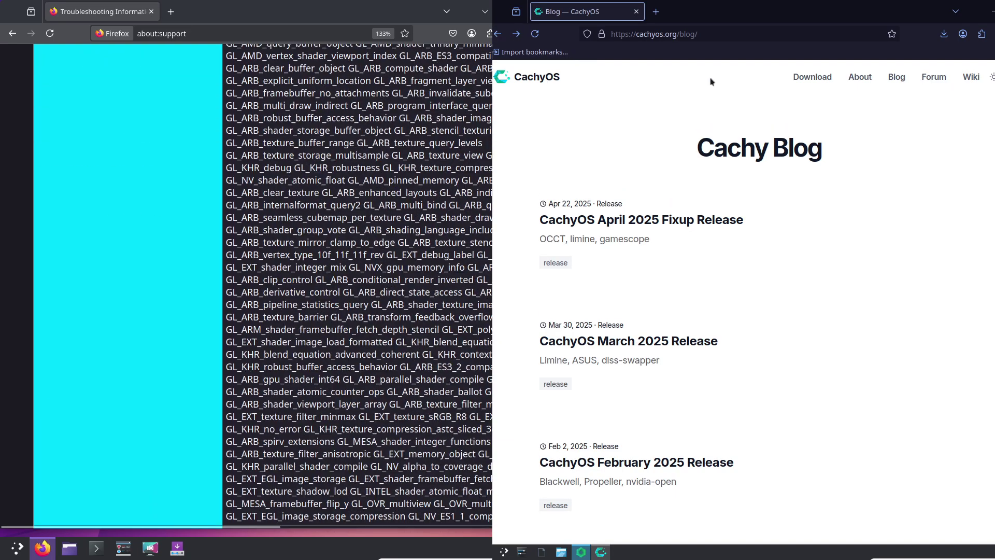
{"action": "scroll", "coordinate": [337, 266], "scroll_direction": "down", "scroll_amount": 15}
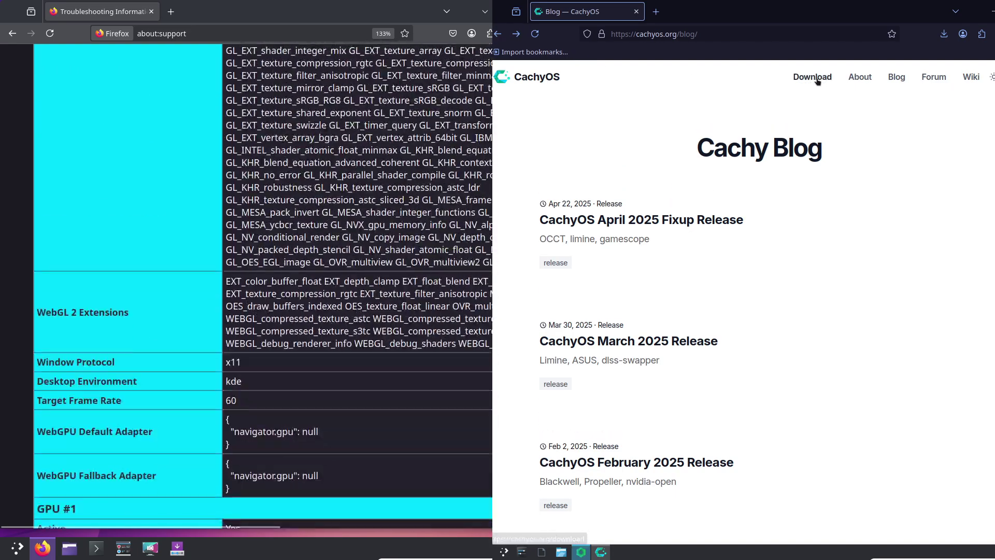
- Open the CachyOS download page and highlight the desktop environment, WebGPU and GPU #1 rows
{"action": "left_click", "coordinate": [812, 78]}
{"action": "left_click_drag", "start_coordinate": [332, 266], "coordinate": [226, 172]}
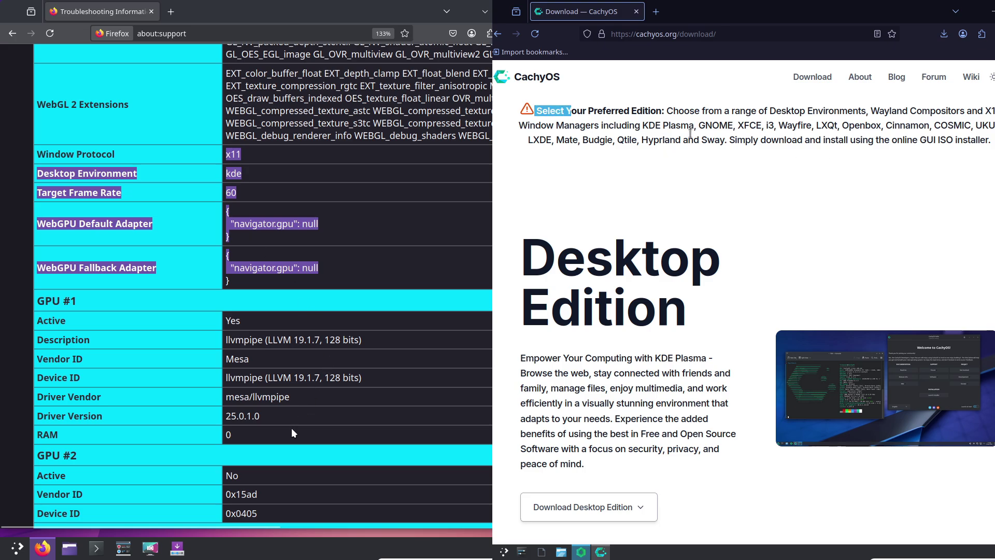
{"action": "left_click_drag", "start_coordinate": [293, 434], "coordinate": [228, 369]}
{"action": "left_click_drag", "start_coordinate": [700, 134], "coordinate": [846, 140]}
{"action": "left_click_drag", "start_coordinate": [228, 369], "coordinate": [220, 349]}
{"action": "left_click_drag", "start_coordinate": [846, 140], "coordinate": [986, 140]}
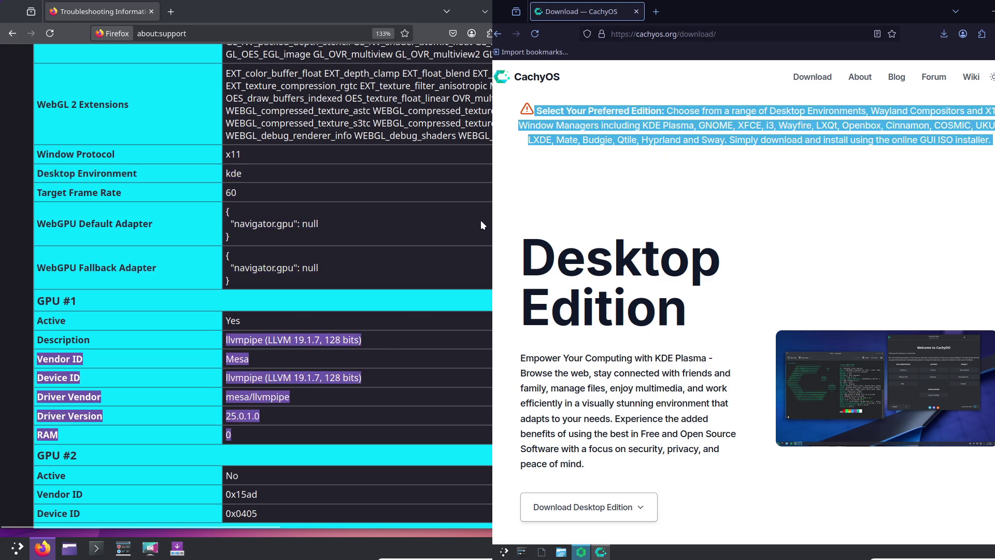
- Request the direct Desktop Edition ISO download and start typing endeavouros in Firefox's address bar
{"action": "scroll", "coordinate": [264, 286], "scroll_direction": "down", "scroll_amount": 14}
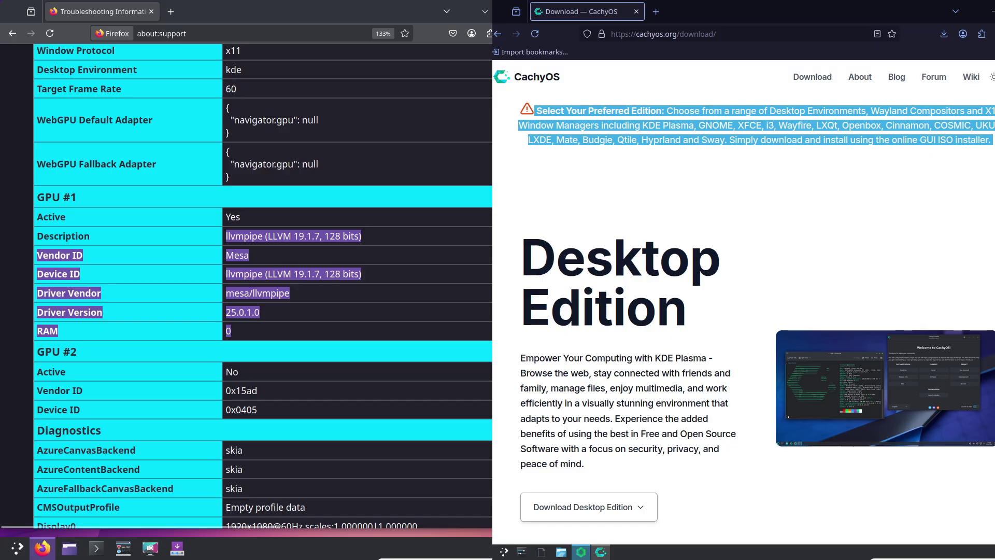
{"action": "scroll", "coordinate": [263, 286], "scroll_direction": "up", "scroll_amount": 3}
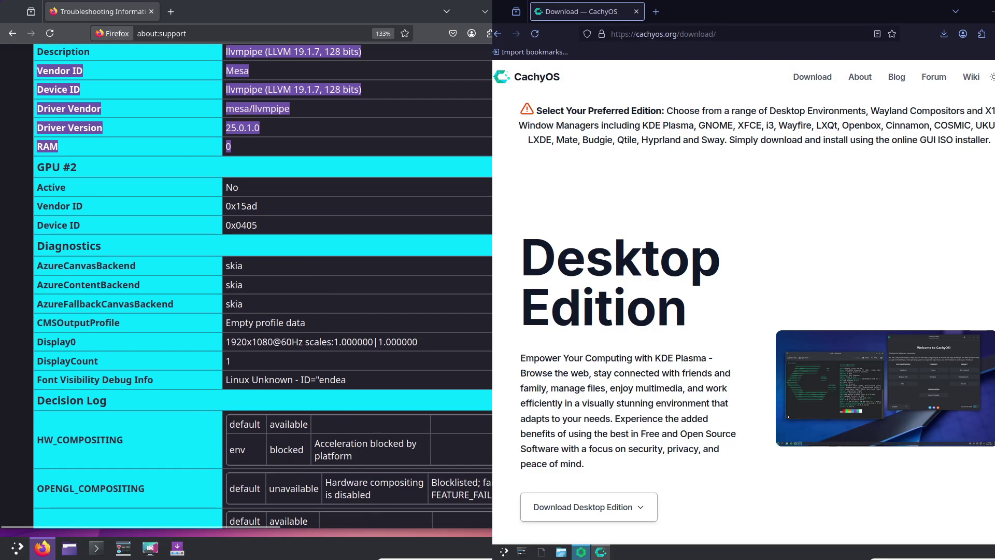
{"action": "scroll", "coordinate": [744, 300], "scroll_direction": "down", "scroll_amount": 2}
{"action": "scroll", "coordinate": [465, 241], "scroll_direction": "down", "scroll_amount": 3}
{"action": "scroll", "coordinate": [744, 301], "scroll_direction": "down", "scroll_amount": 1}
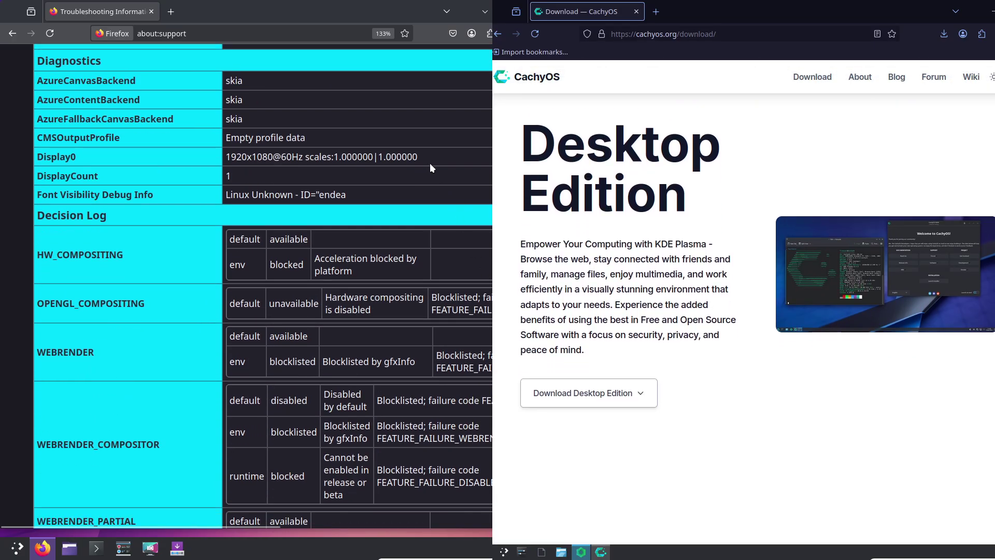
{"action": "left_click", "coordinate": [642, 394]}
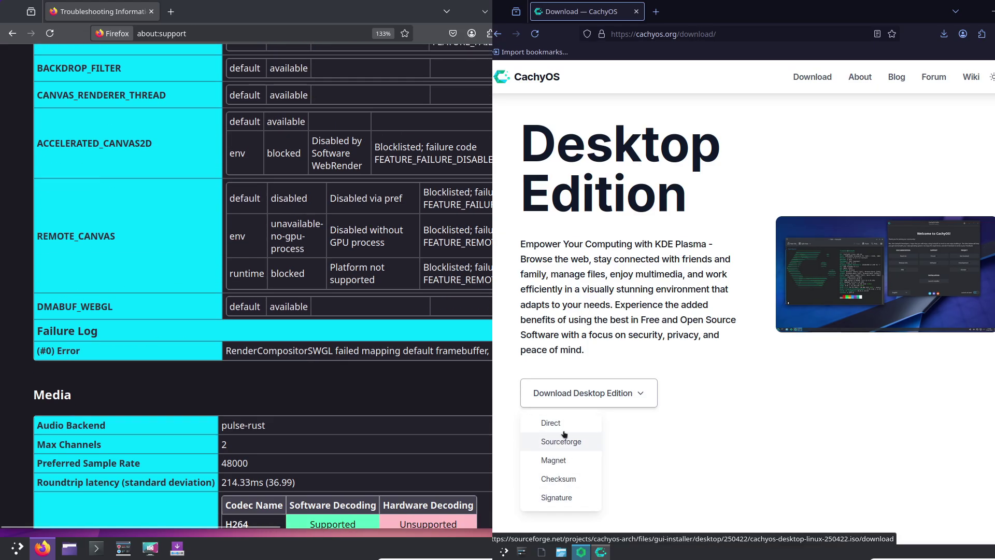
{"action": "left_click", "coordinate": [564, 434]}
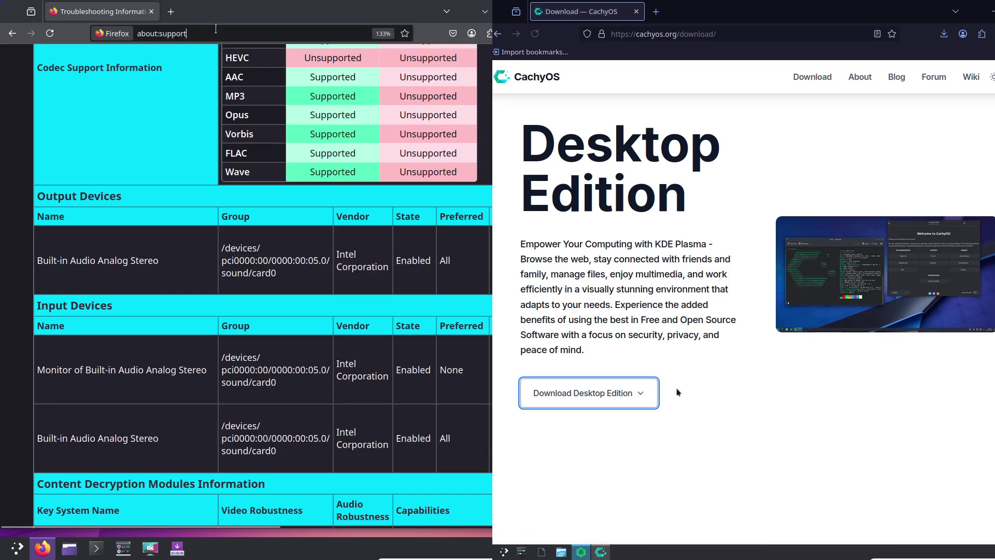
{"action": "left_click", "coordinate": [216, 30]}
{"action": "type", "text": "endeavouros"}
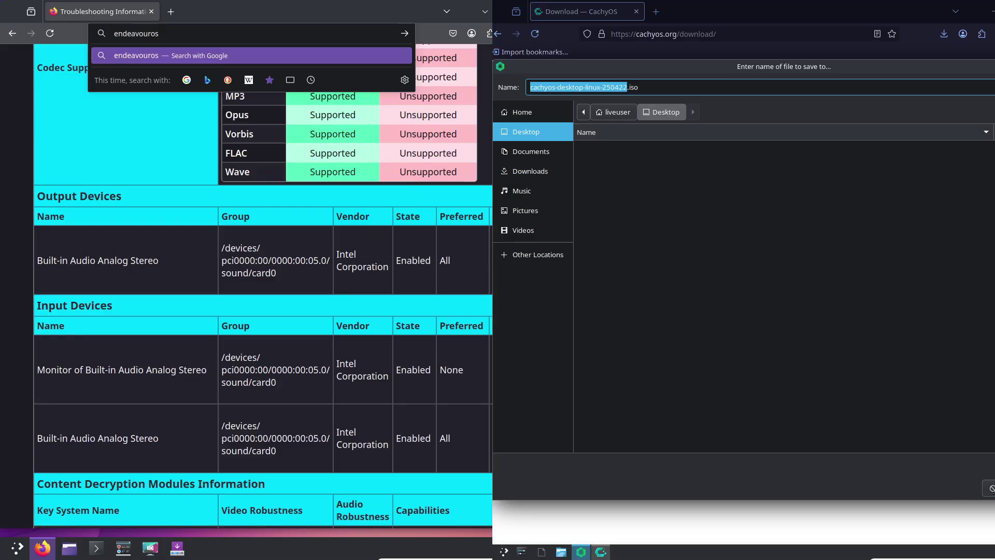
- Save the CachyOS ISO, search endeavouros rejecting Google's cookies, and open the EndeavourOS home page
{"action": "left_click", "coordinate": [994, 488]}
{"action": "key", "text": "Return"}
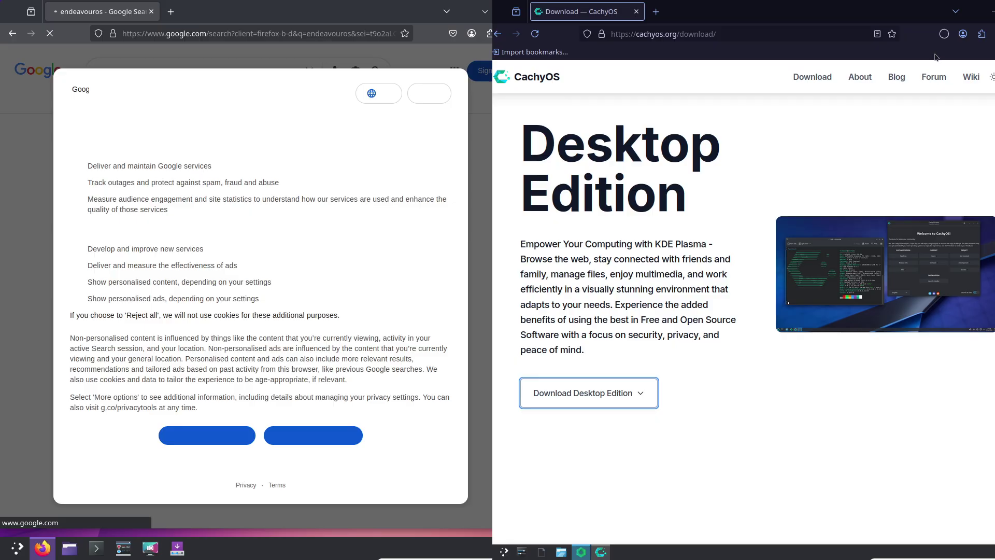
{"action": "left_click", "coordinate": [194, 439]}
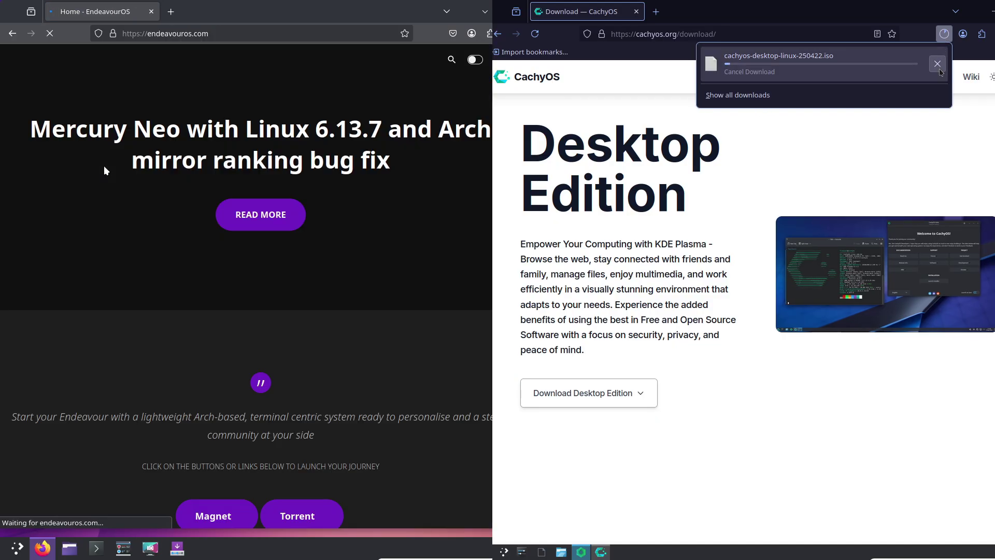
{"action": "left_click", "coordinate": [938, 63]}
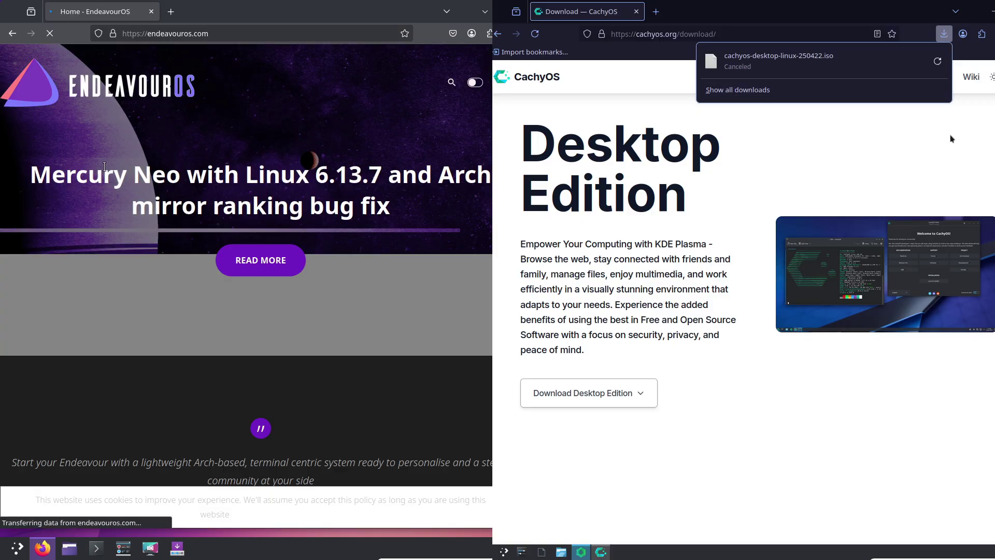
{"action": "left_click", "coordinate": [952, 139]}
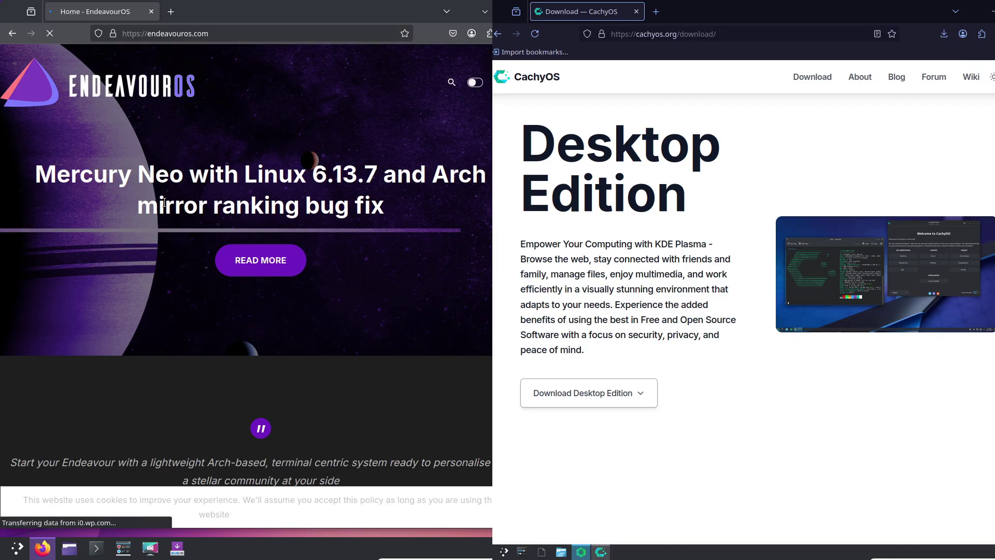
- Switch the EndeavourOS site's colour theme and view the Handheld Edition download options
{"action": "scroll", "coordinate": [744, 319], "scroll_direction": "down", "scroll_amount": 4}
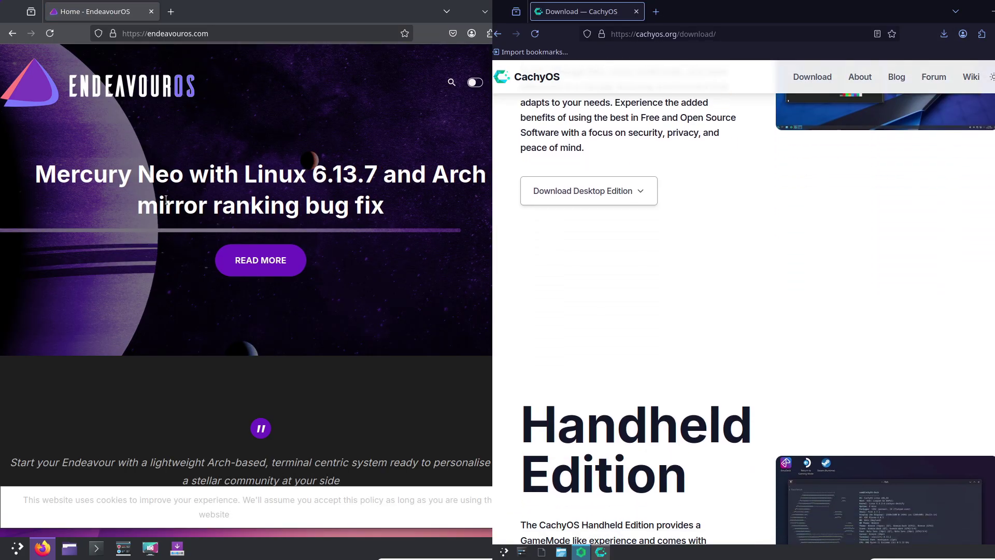
{"action": "left_click", "coordinate": [476, 84]}
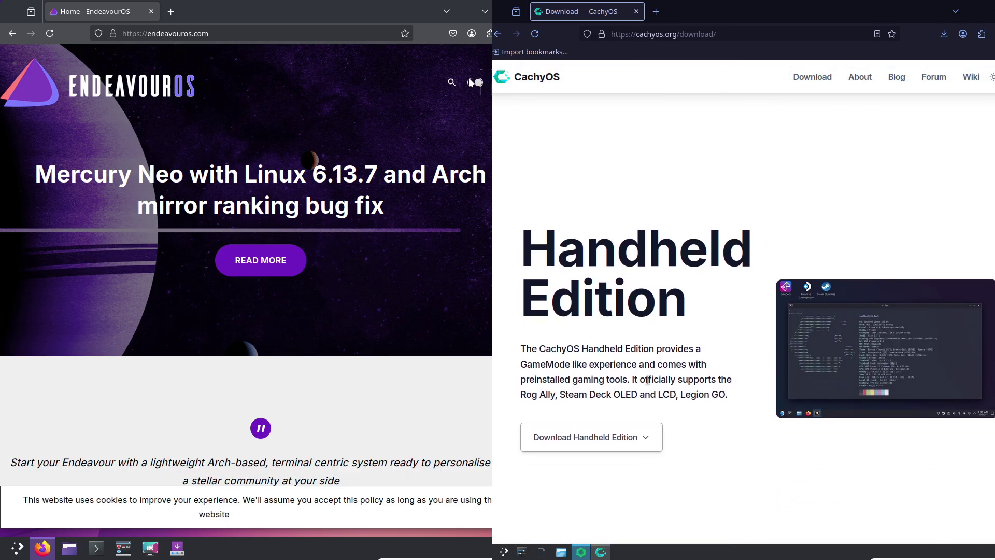
{"action": "left_click", "coordinate": [613, 438]}
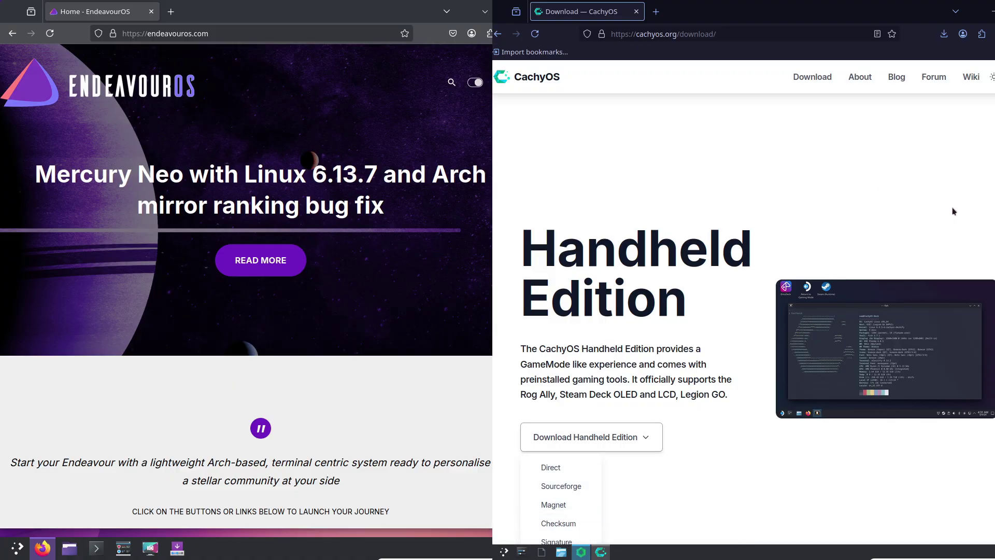
{"action": "scroll", "coordinate": [246, 285], "scroll_direction": "down", "scroll_amount": 5}
{"action": "scroll", "coordinate": [744, 311], "scroll_direction": "down", "scroll_amount": 2}
{"action": "scroll", "coordinate": [246, 285], "scroll_direction": "up", "scroll_amount": 3}
{"action": "scroll", "coordinate": [744, 311], "scroll_direction": "down", "scroll_amount": 3}
{"action": "scroll", "coordinate": [246, 311], "scroll_direction": "down", "scroll_amount": 10}
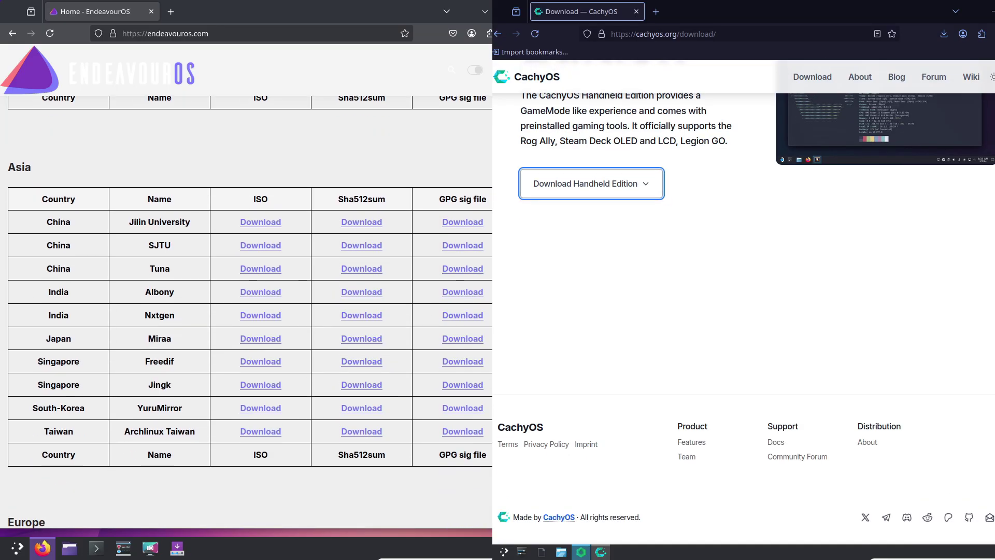
{"action": "scroll", "coordinate": [251, 311], "scroll_direction": "down", "scroll_amount": 20}
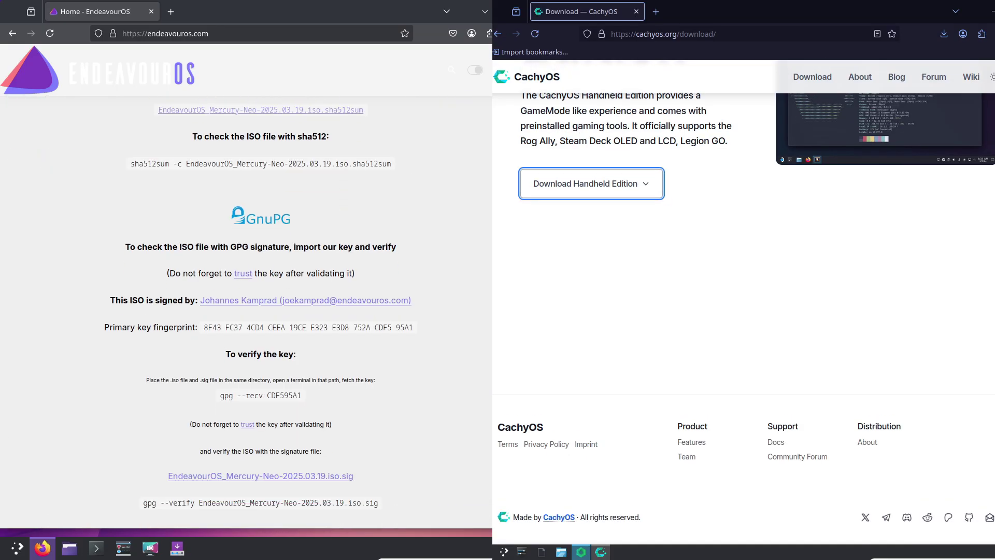
{"action": "scroll", "coordinate": [246, 285], "scroll_direction": "down", "scroll_amount": 2}
{"action": "scroll", "coordinate": [744, 311], "scroll_direction": "up", "scroll_amount": 5}
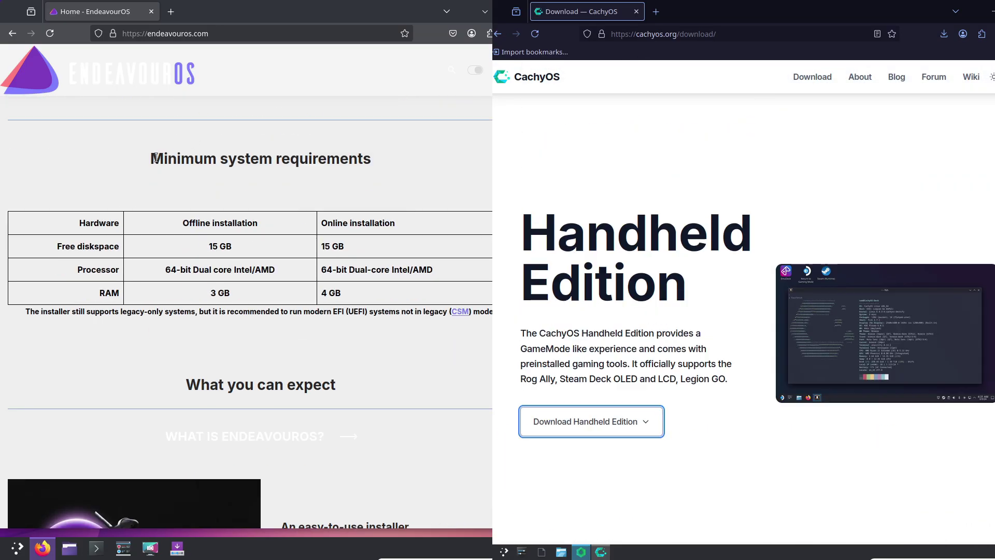
{"action": "scroll", "coordinate": [744, 311], "scroll_direction": "up", "scroll_amount": 6}
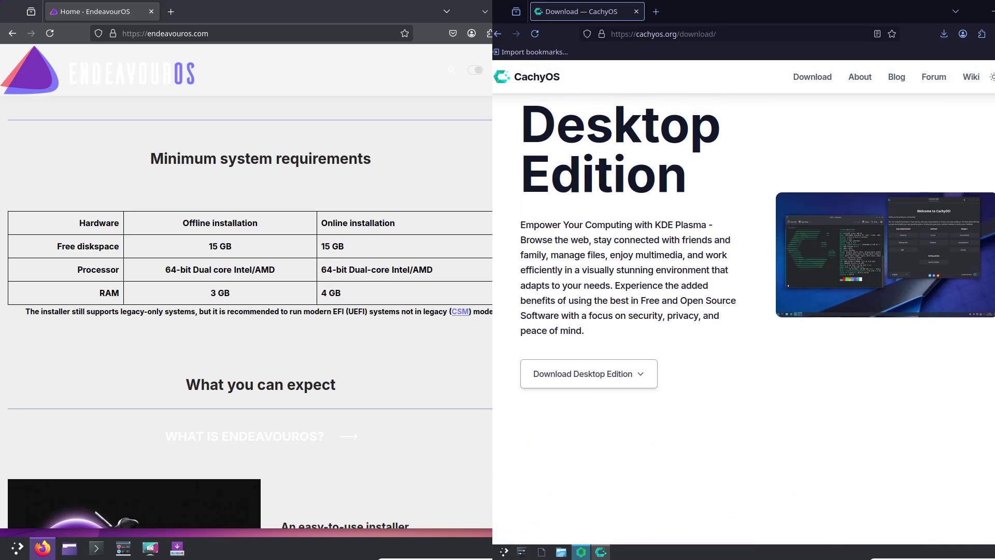
{"action": "scroll", "coordinate": [251, 311], "scroll_direction": "down", "scroll_amount": 8}
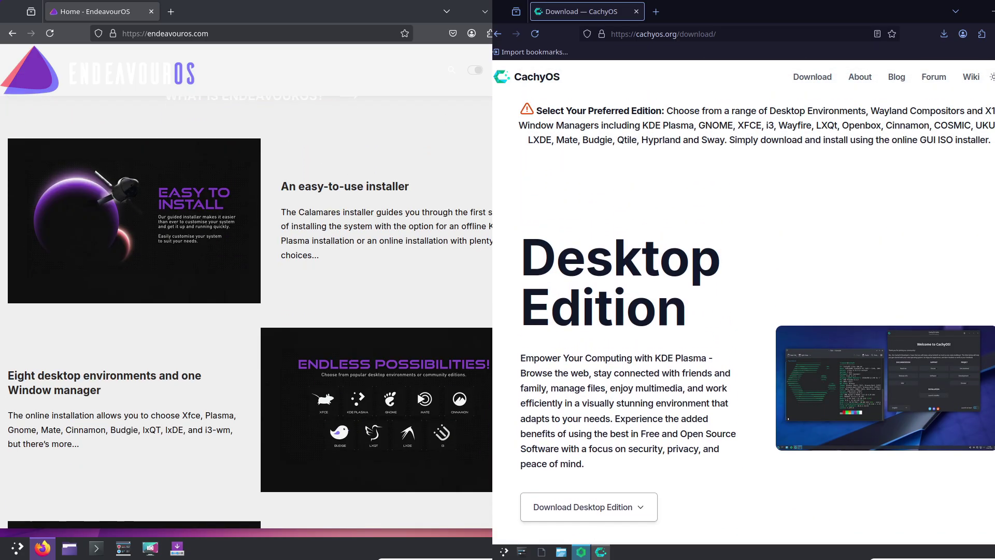
- Open the CachyOS Wiki and its How CachyOS Improves Performance article
{"action": "left_click", "coordinate": [967, 79]}
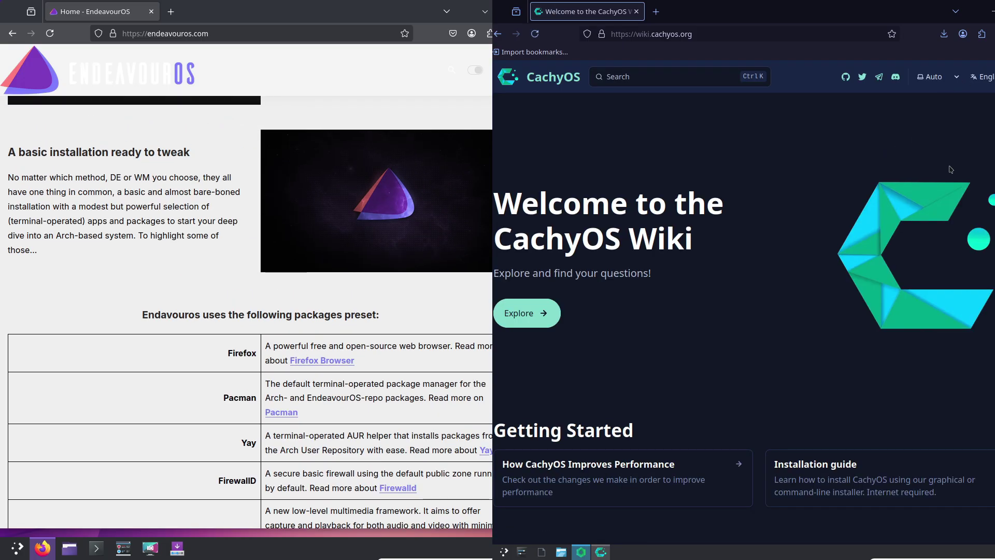
{"action": "scroll", "coordinate": [956, 169], "scroll_direction": "down", "scroll_amount": 2}
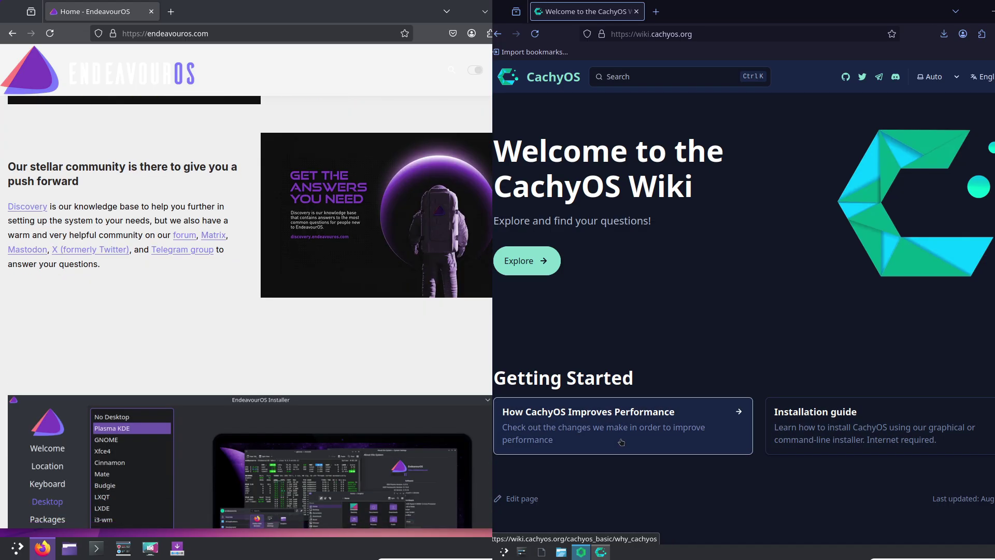
{"action": "left_click", "coordinate": [617, 441]}
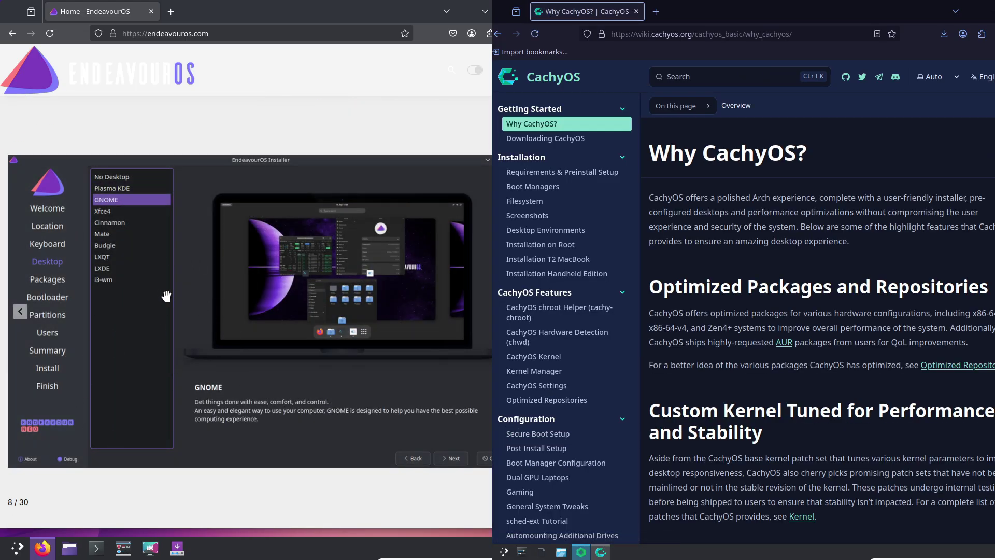
- Step the EndeavourOS installer slideshow back six slides to the installation-method slide
{"action": "left_click", "coordinate": [22, 317]}
{"action": "left_click", "coordinate": [22, 318]}
{"action": "left_click", "coordinate": [22, 318]}
{"action": "left_click", "coordinate": [21, 317]}
{"action": "left_click", "coordinate": [22, 318]}
{"action": "left_click", "coordinate": [21, 317]}
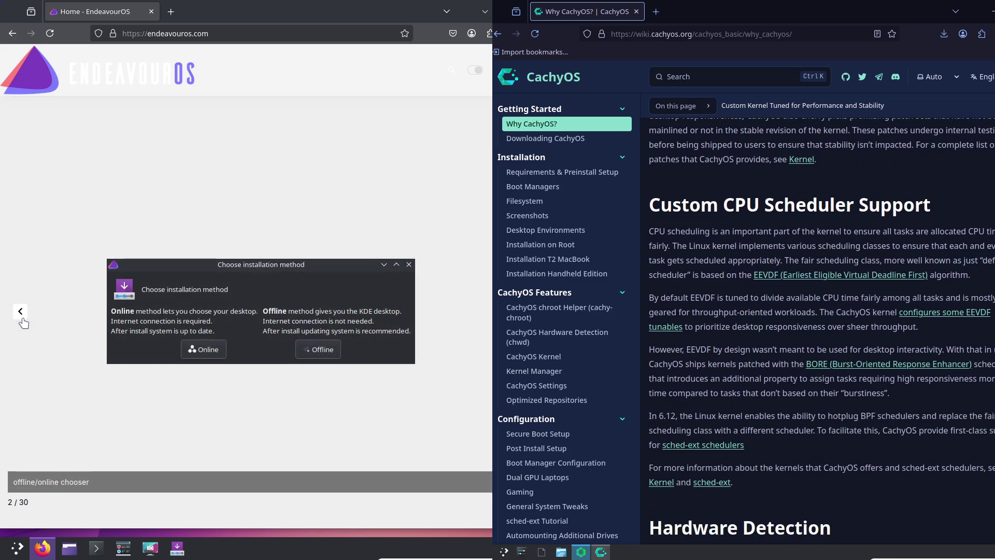
{"action": "left_click", "coordinate": [22, 317]}
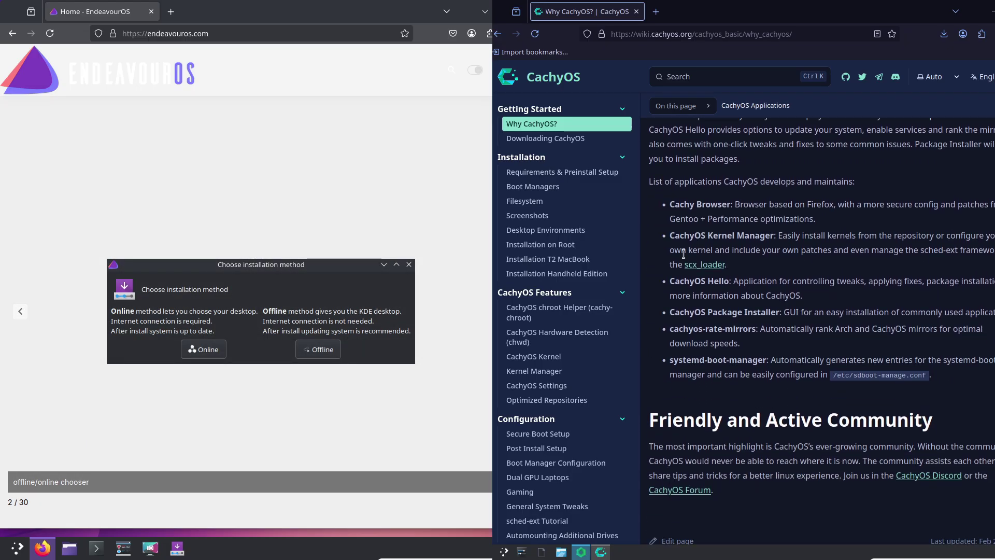
- Browse the wiki's Downloads and Validation, Preparation, Boot Managers, Filesystems and Screenshots pages
{"action": "left_click", "coordinate": [557, 139]}
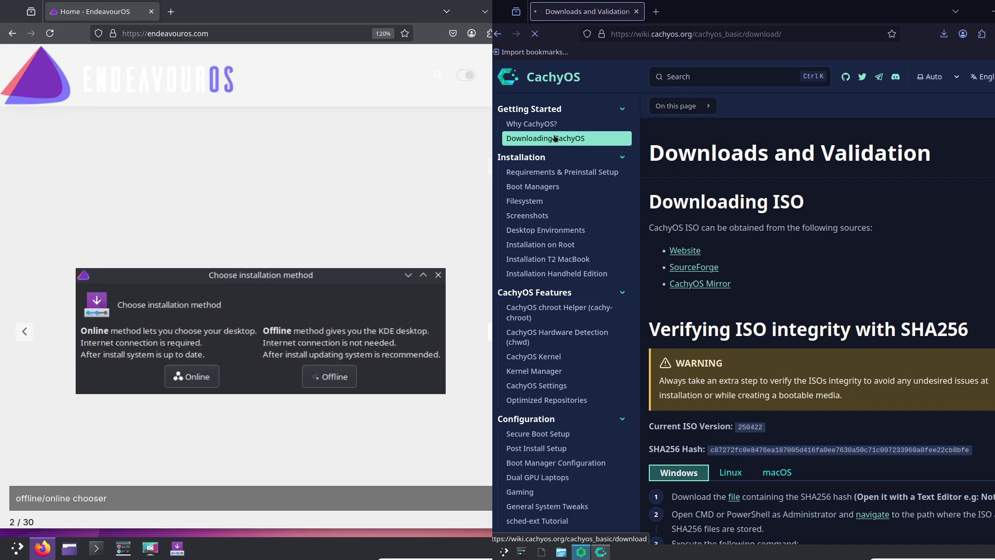
{"action": "left_click", "coordinate": [543, 175]}
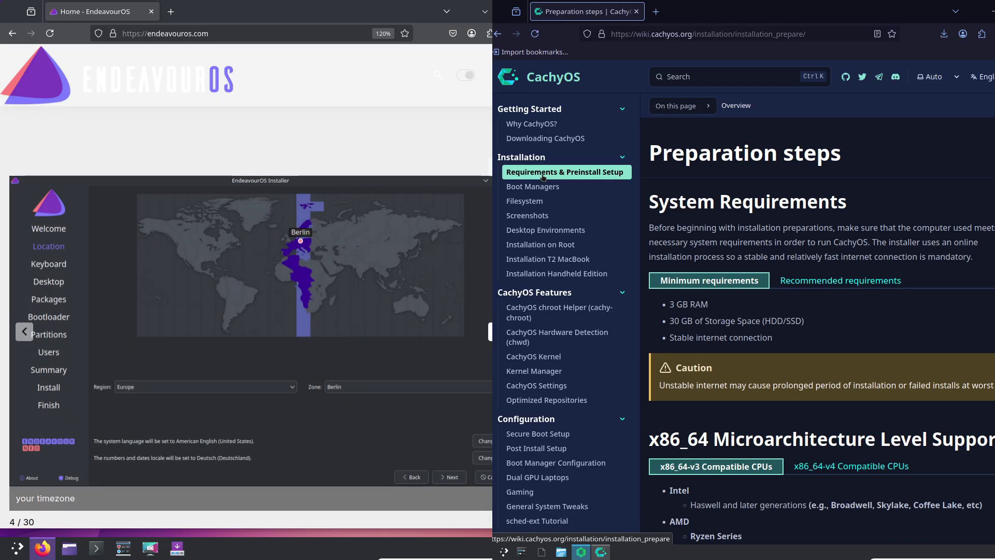
{"action": "left_click", "coordinate": [543, 193]}
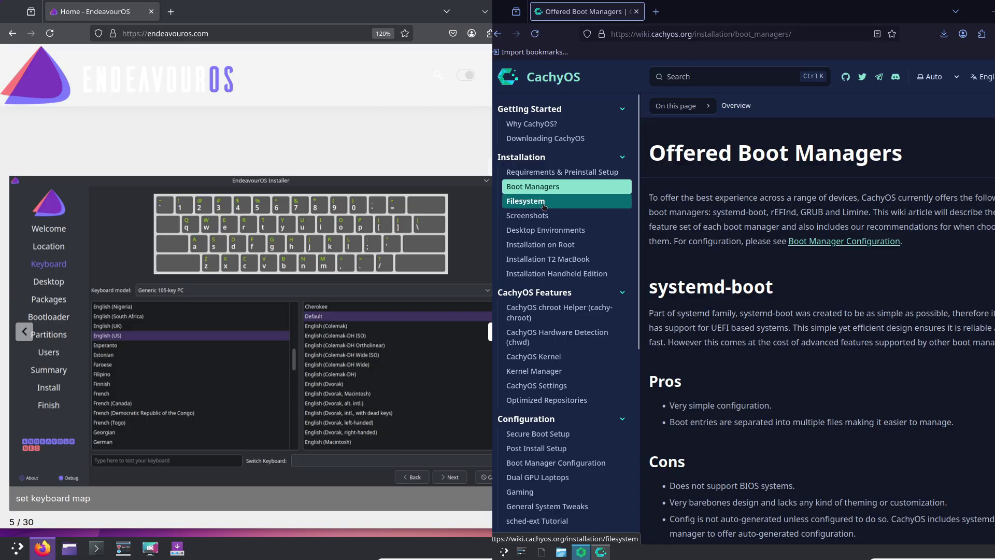
{"action": "left_click", "coordinate": [544, 206]}
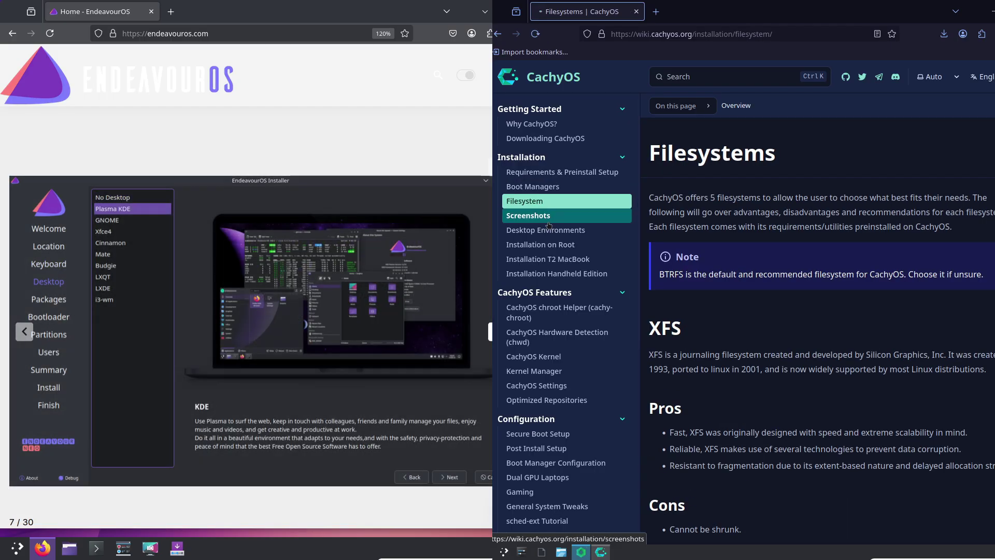
{"action": "left_click", "coordinate": [549, 222]}
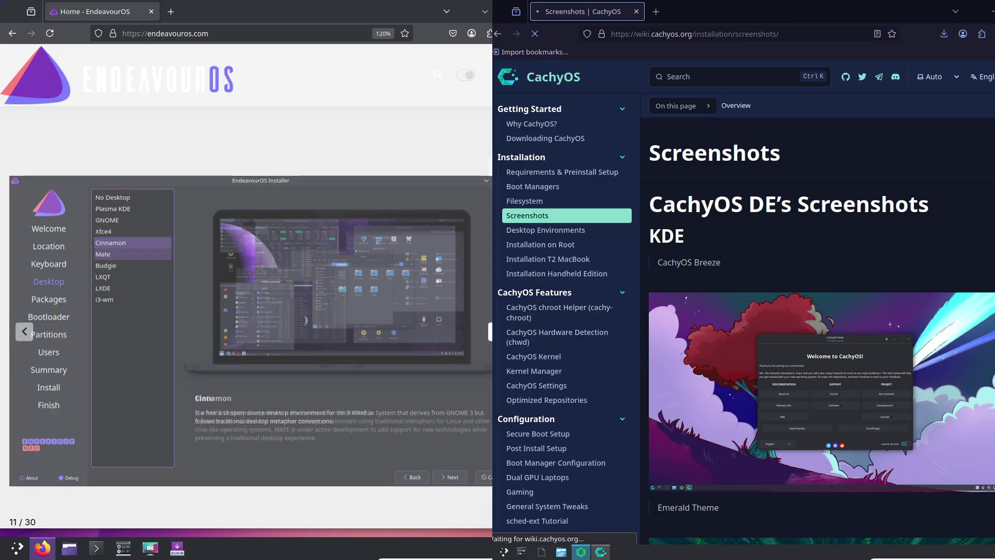
{"action": "scroll", "coordinate": [822, 332], "scroll_direction": "down", "scroll_amount": 5}
{"action": "scroll", "coordinate": [821, 332], "scroll_direction": "down", "scroll_amount": 6}
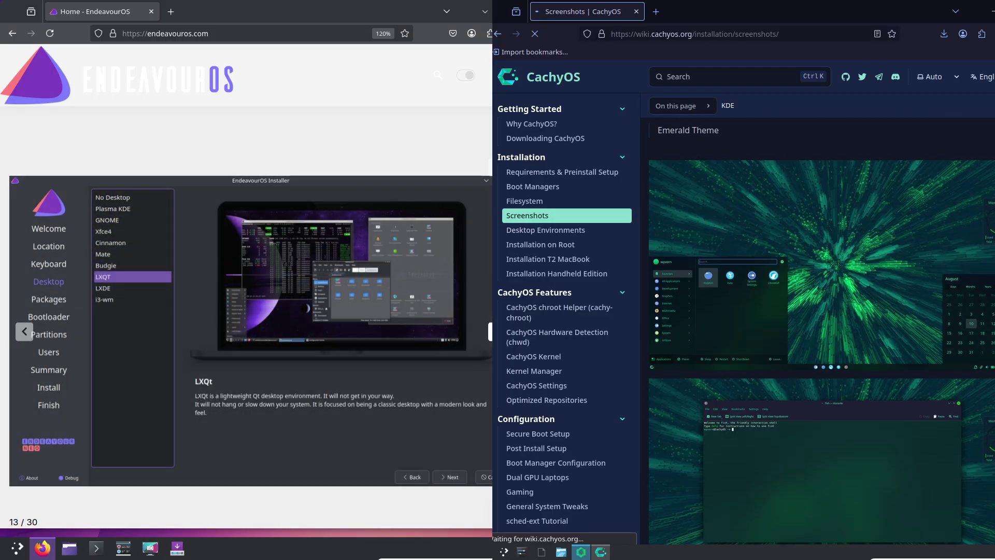
{"action": "scroll", "coordinate": [661, 228], "scroll_direction": "down", "scroll_amount": 3}
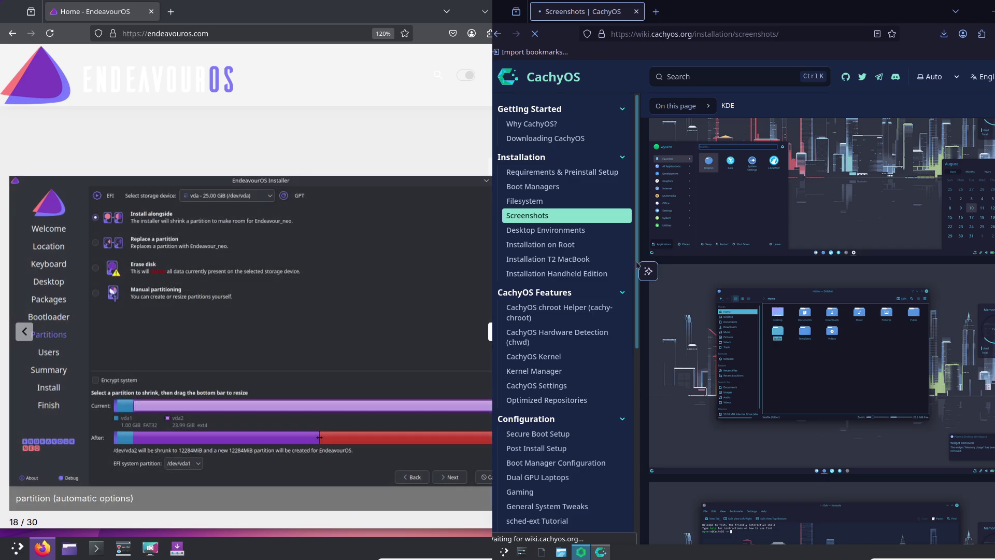
{"action": "scroll", "coordinate": [636, 311], "scroll_direction": "down", "scroll_amount": 2}
{"action": "scroll", "coordinate": [638, 335], "scroll_direction": "down", "scroll_amount": 10}
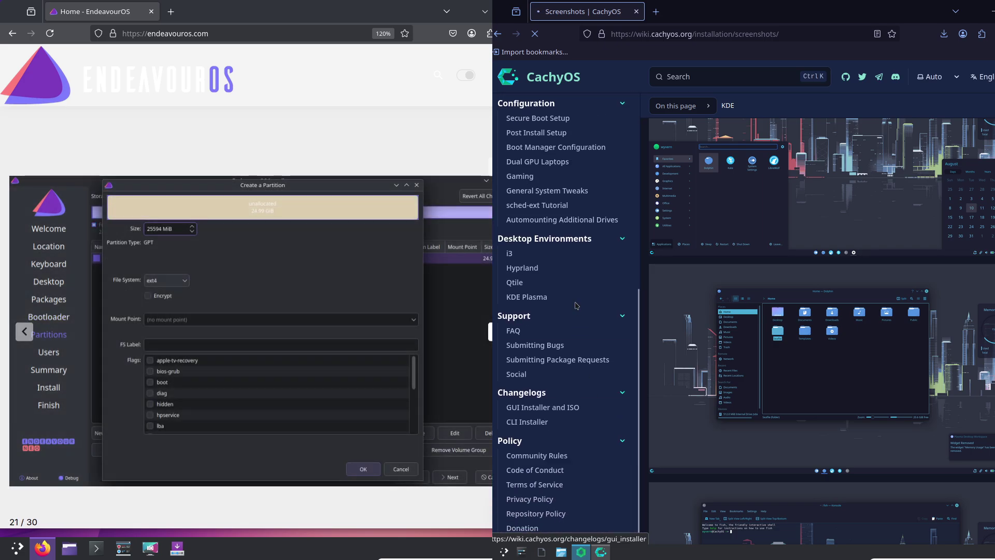
- View the Qtile, KDE Plasma, Hyprland and i3wm guides, then go back to Qtile Configuration
{"action": "left_click", "coordinate": [570, 282]}
{"action": "left_click", "coordinate": [569, 282]}
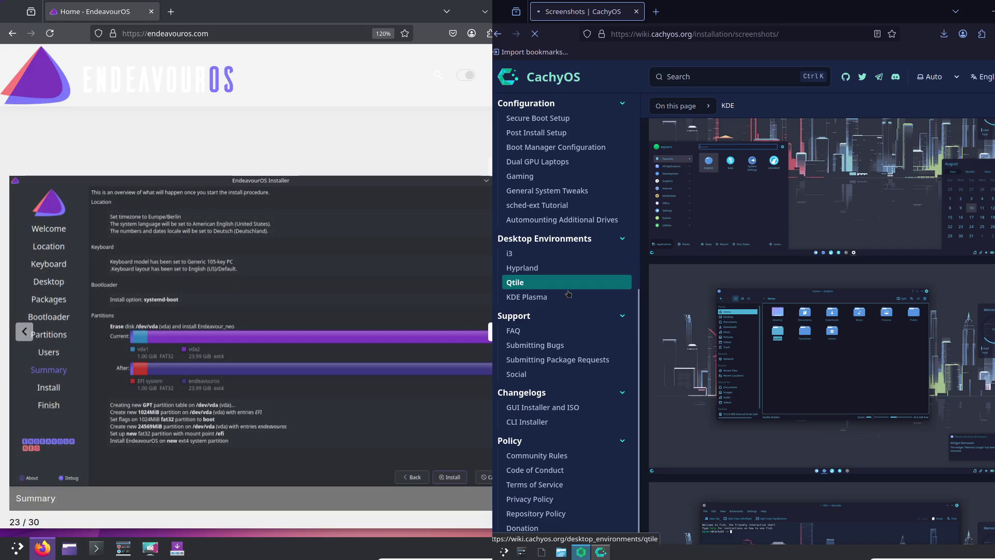
{"action": "left_click", "coordinate": [568, 293]}
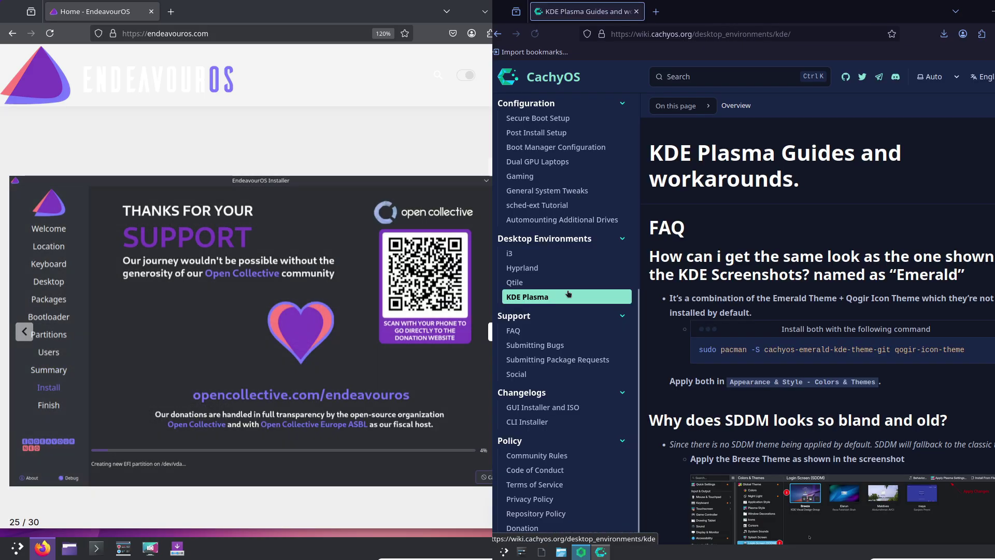
{"action": "left_click", "coordinate": [569, 283]}
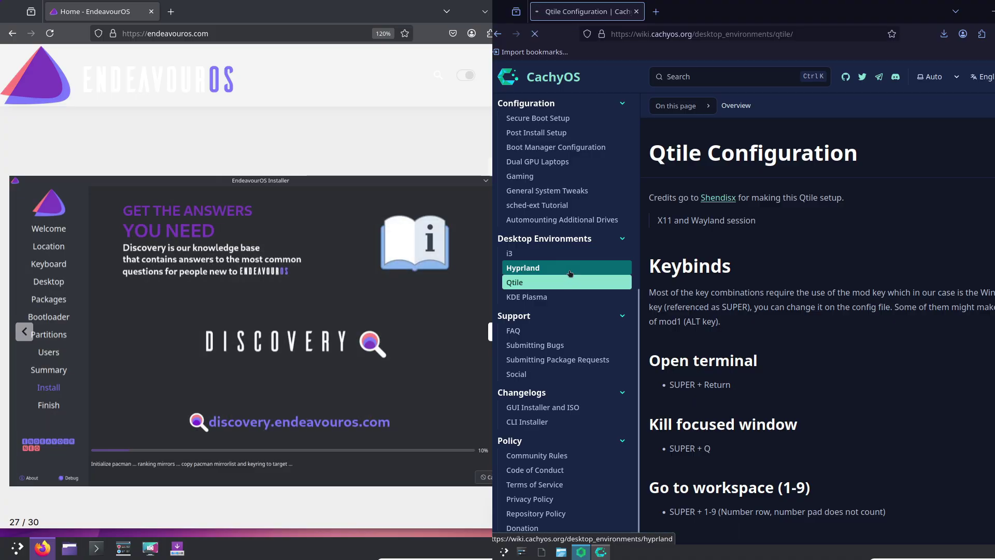
{"action": "left_click", "coordinate": [570, 268]}
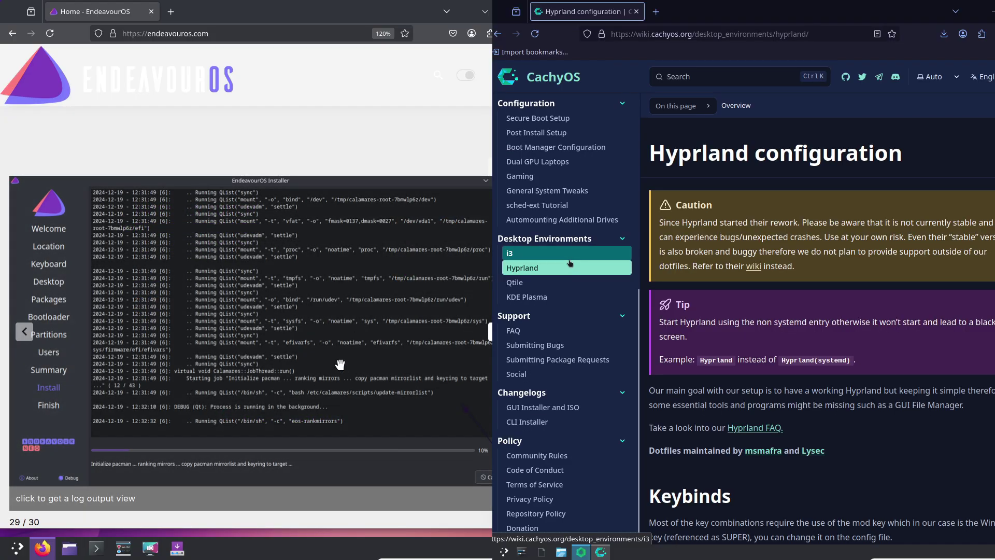
{"action": "left_click", "coordinate": [568, 258]}
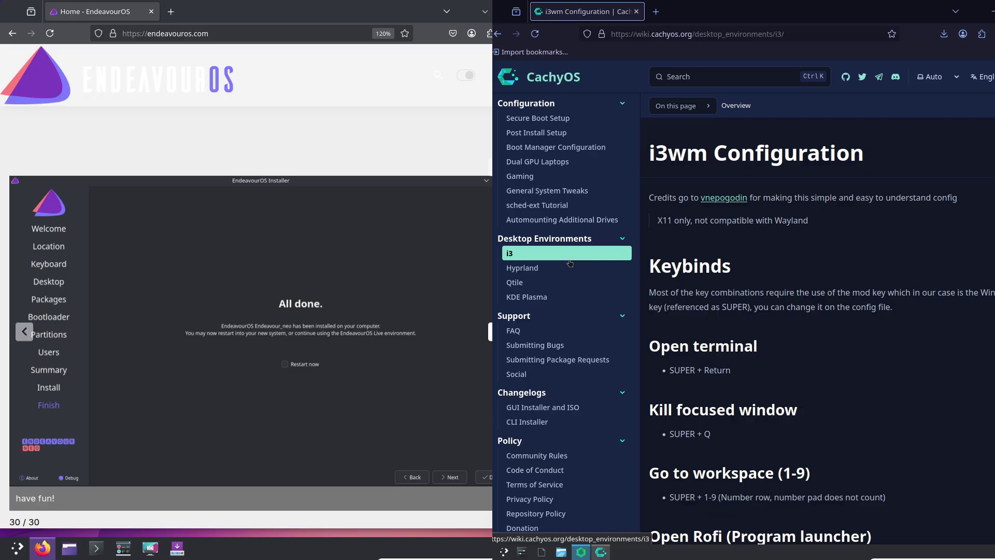
{"action": "scroll", "coordinate": [246, 317], "scroll_direction": "down", "scroll_amount": 10}
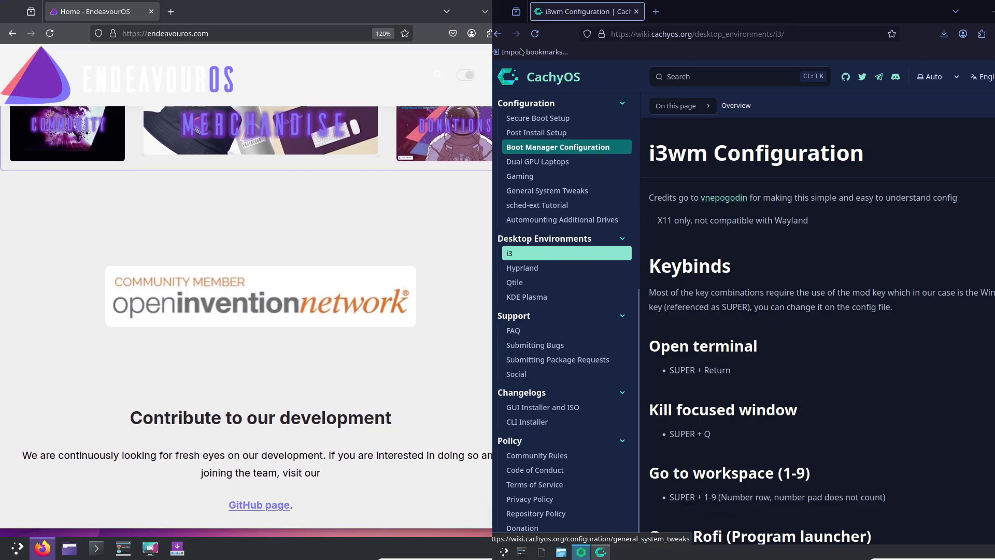
{"action": "left_click", "coordinate": [499, 34]}
{"action": "scroll", "coordinate": [445, 129], "scroll_direction": "up", "scroll_amount": 15}
{"action": "left_click", "coordinate": [499, 33]}
- Return to KDE Plasma guides, visit the EndeavourOS forum, and open the CachyOS installation guide
{"action": "left_click", "coordinate": [500, 33]}
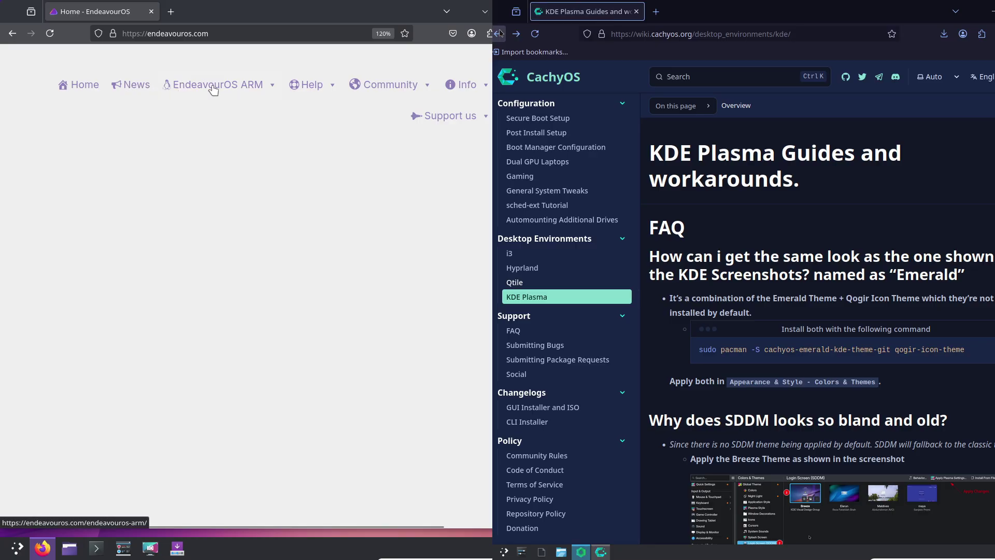
{"action": "mouse_move", "coordinate": [415, 93]}
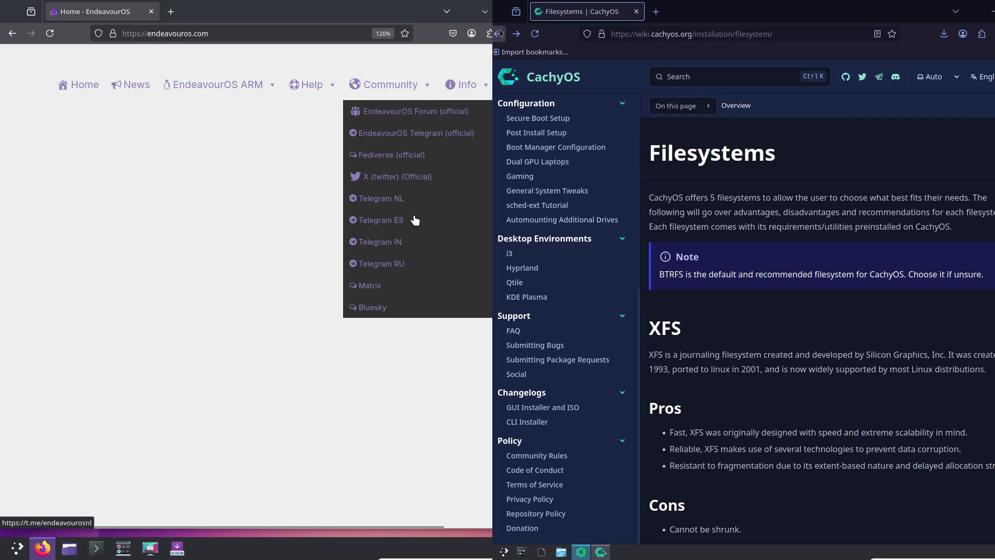
{"action": "left_click", "coordinate": [410, 111]}
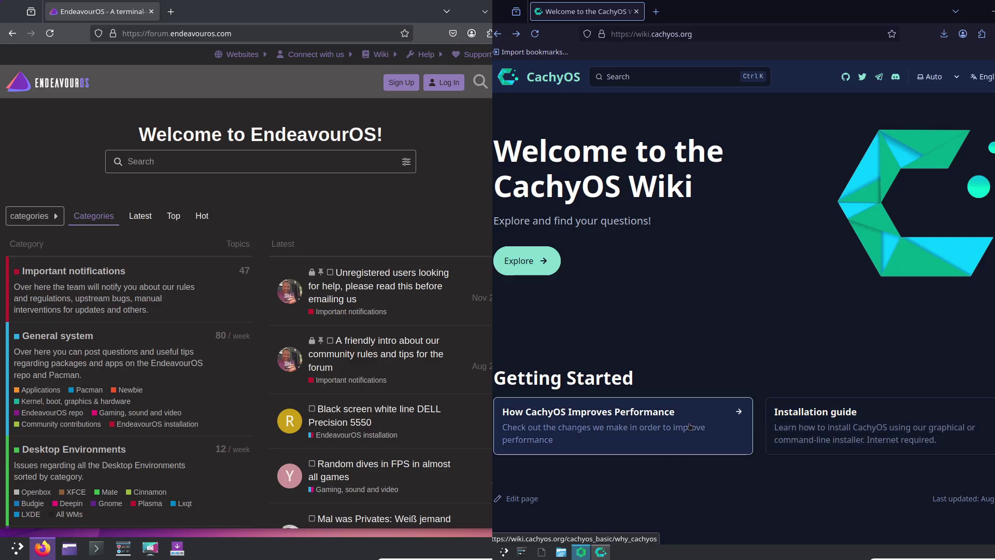
{"action": "left_click", "coordinate": [843, 440]}
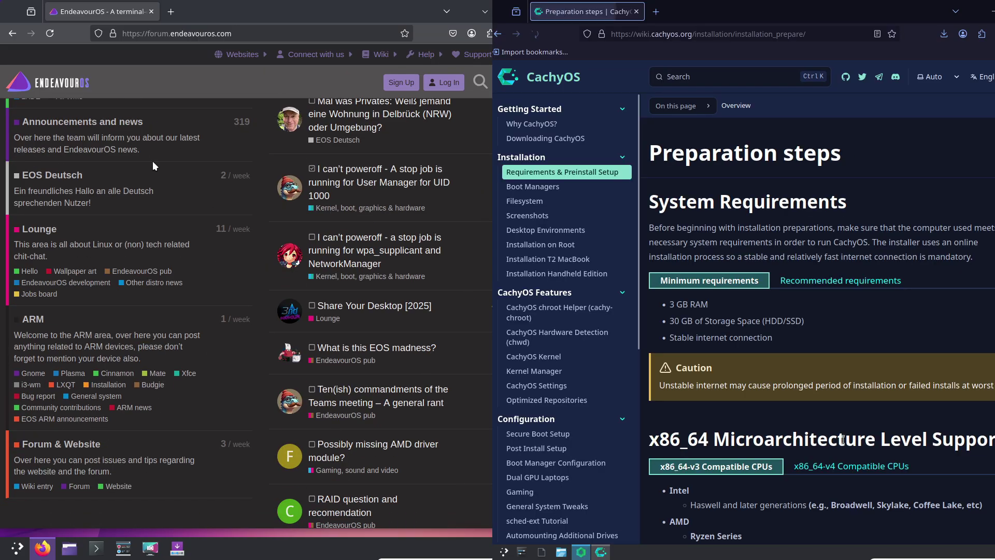
{"action": "left_click", "coordinate": [17, 37]}
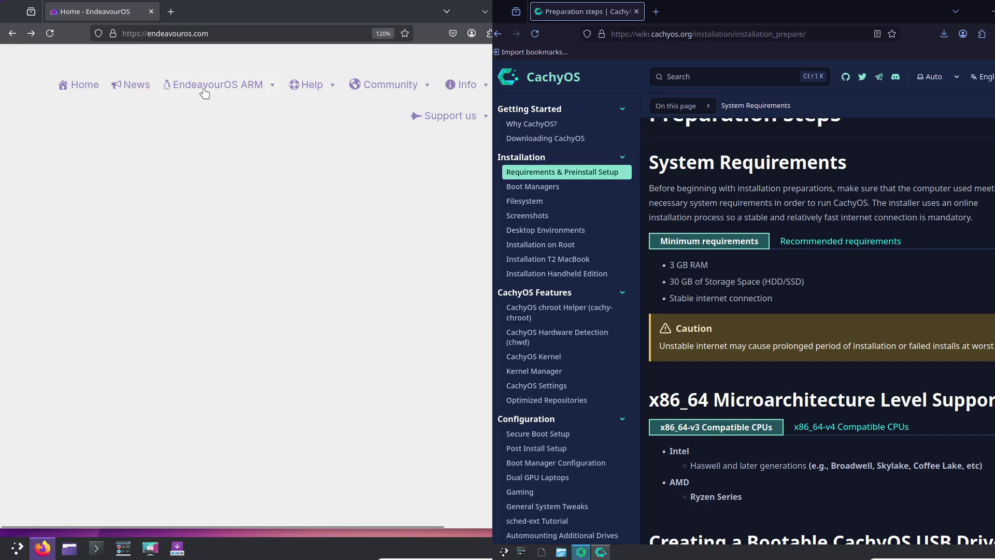
- View the EndeavourOS ARM page, reopen endeavouros.com from Google, and show Ventoy's Windows steps
{"action": "left_click", "coordinate": [210, 112]}
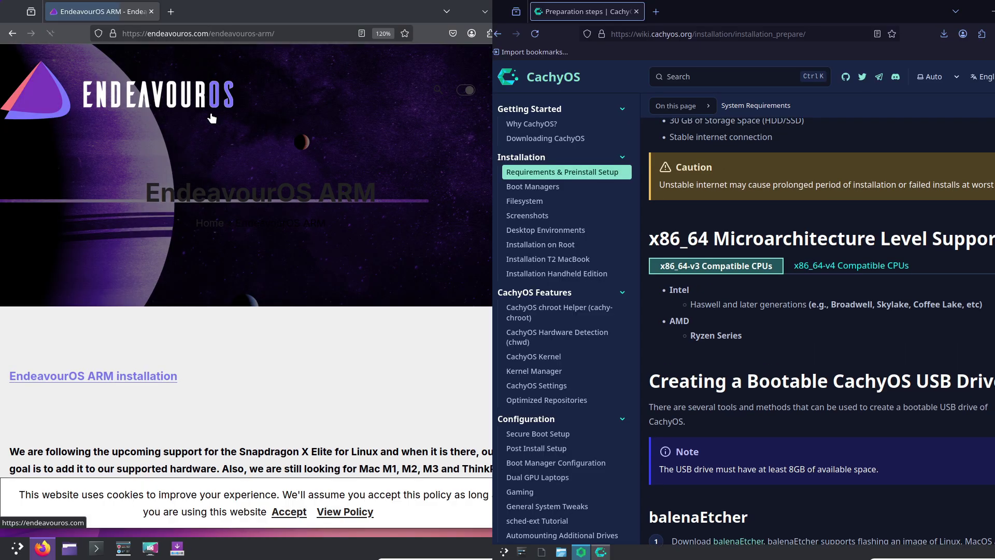
{"action": "scroll", "coordinate": [401, 183], "scroll_direction": "down", "scroll_amount": 4}
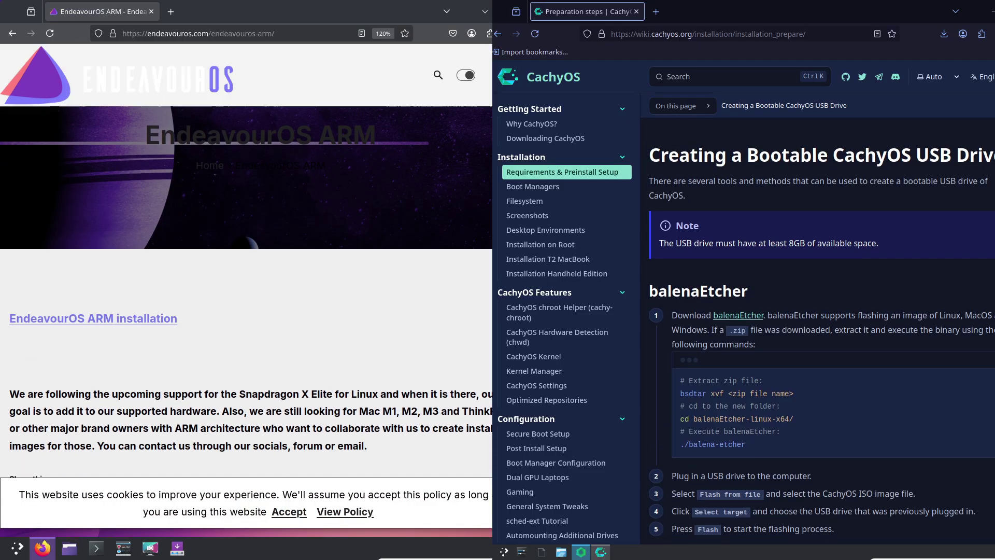
{"action": "scroll", "coordinate": [822, 332], "scroll_direction": "down", "scroll_amount": 6}
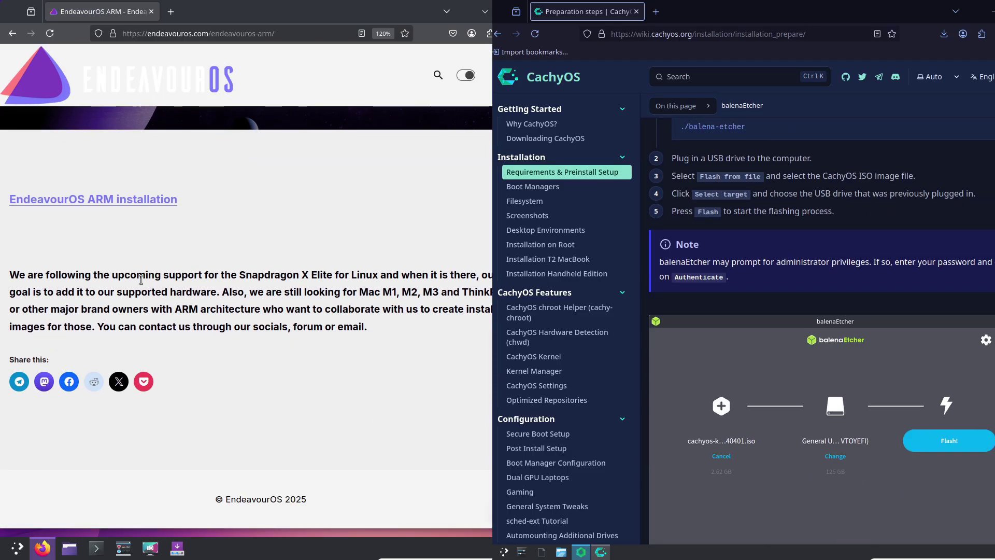
{"action": "left_click", "coordinate": [11, 33]}
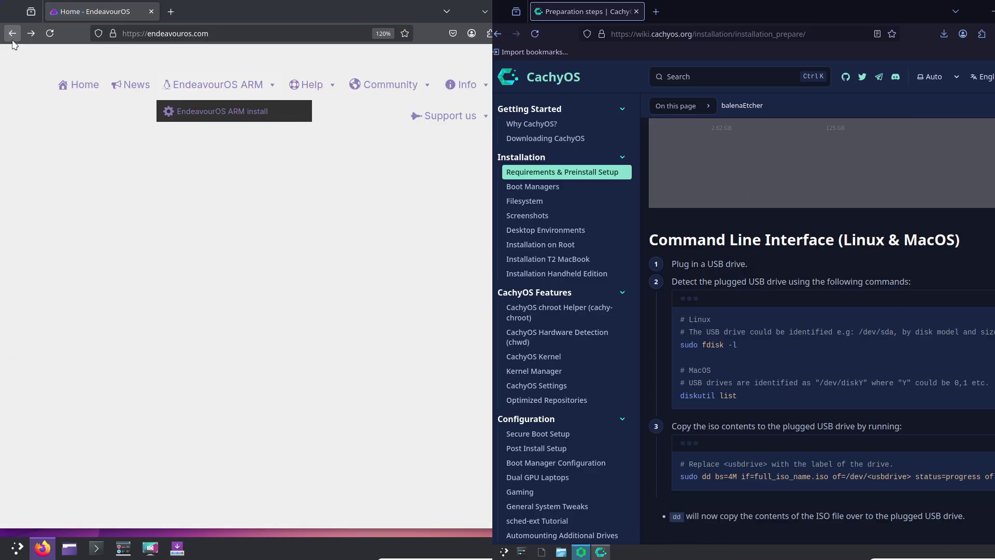
{"action": "left_click", "coordinate": [13, 40]}
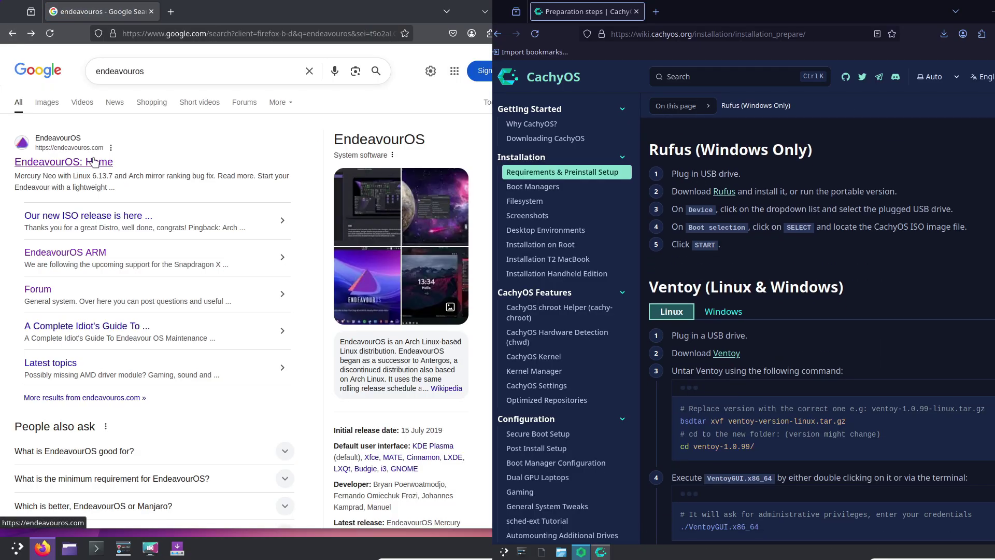
{"action": "left_click", "coordinate": [94, 162]}
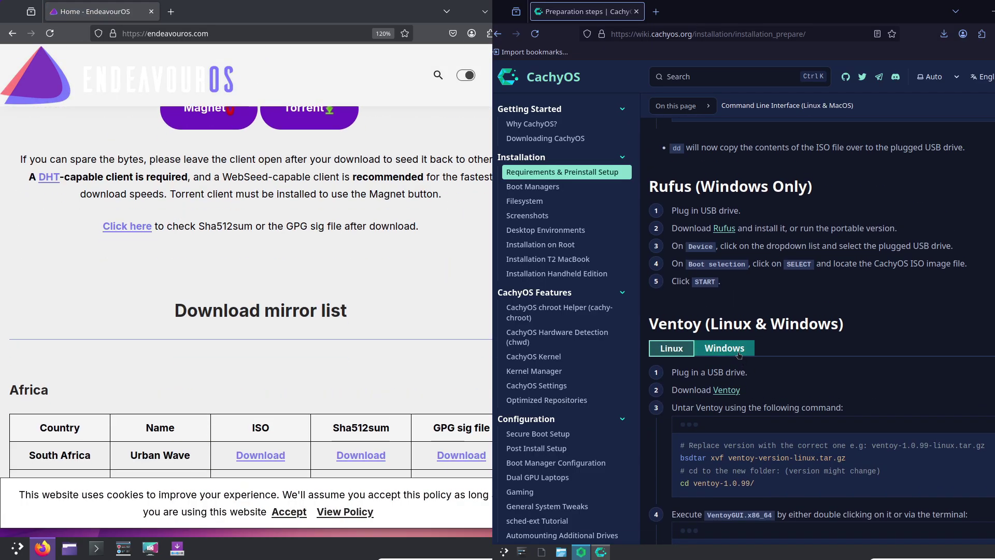
{"action": "left_click", "coordinate": [738, 352]}
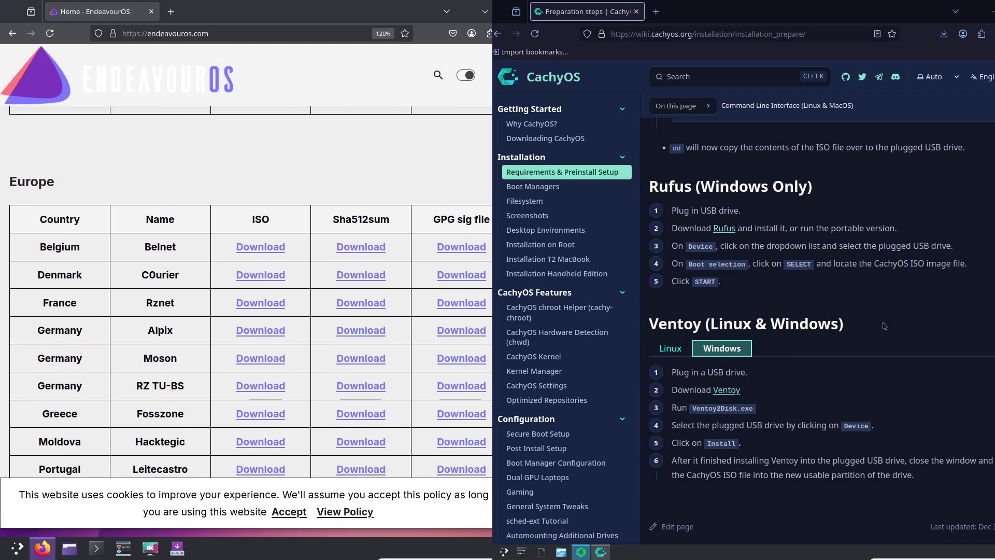
{"action": "scroll", "coordinate": [251, 292], "scroll_direction": "down", "scroll_amount": 10}
- View CachyOS Hello's About info, cancel the EndeavourOS ISO download, and open Hello's language list
{"action": "scroll", "coordinate": [251, 291], "scroll_direction": "up", "scroll_amount": 3}
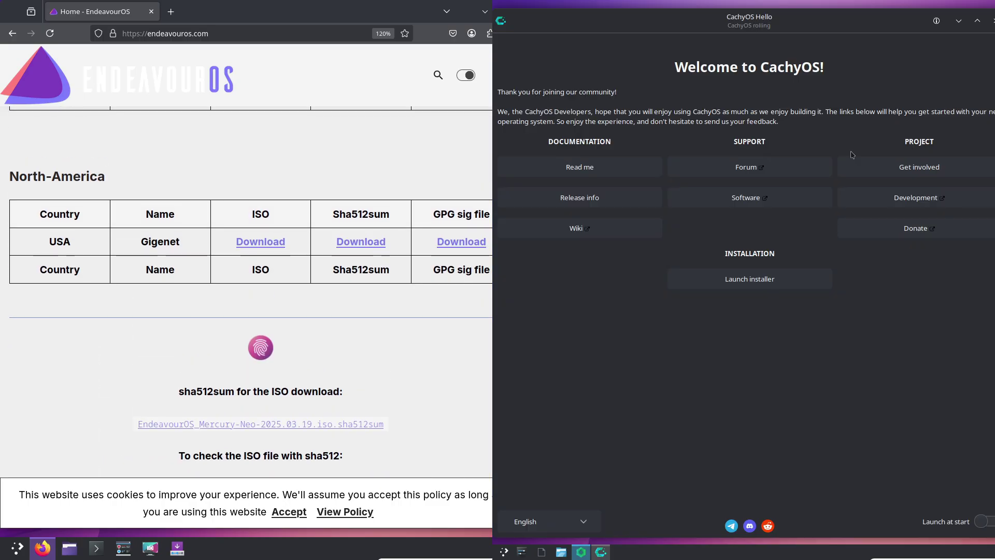
{"action": "scroll", "coordinate": [336, 237], "scroll_direction": "up", "scroll_amount": 1}
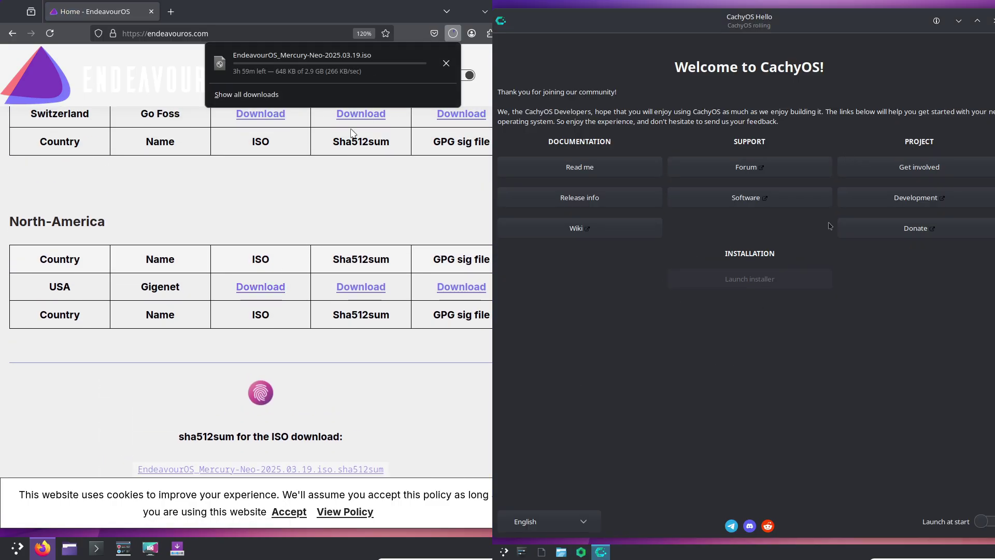
{"action": "left_click", "coordinate": [936, 22]}
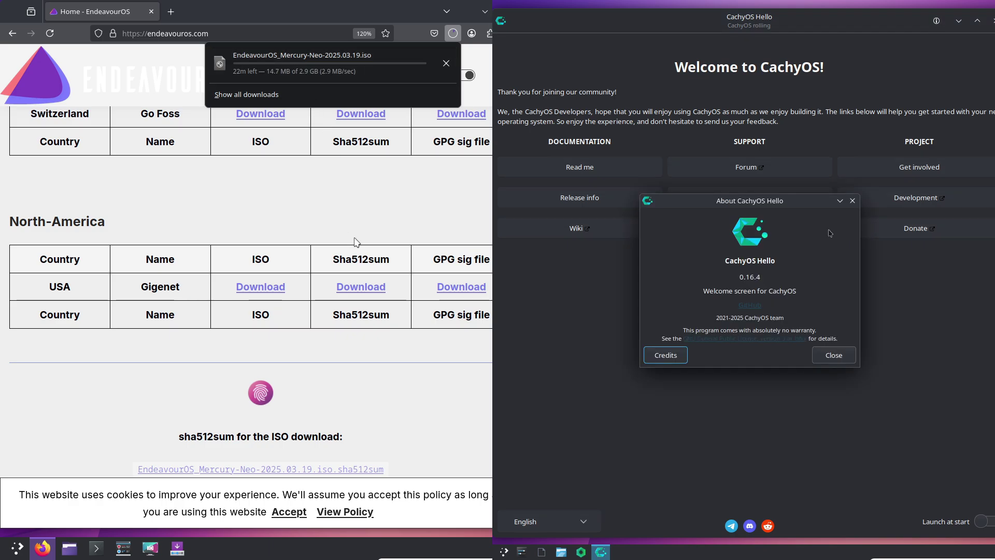
{"action": "left_click", "coordinate": [828, 363]}
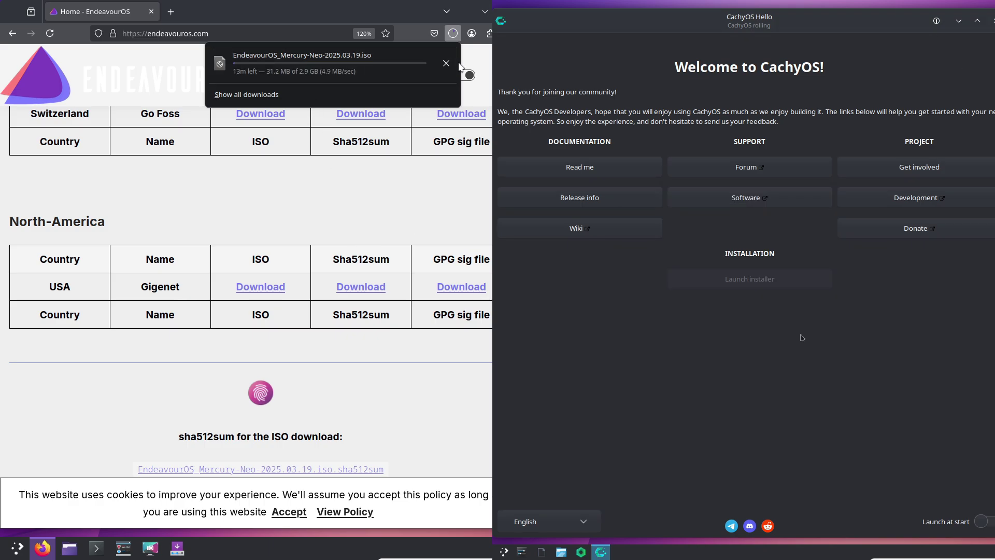
{"action": "left_click", "coordinate": [447, 61]}
{"action": "left_click", "coordinate": [584, 522]}
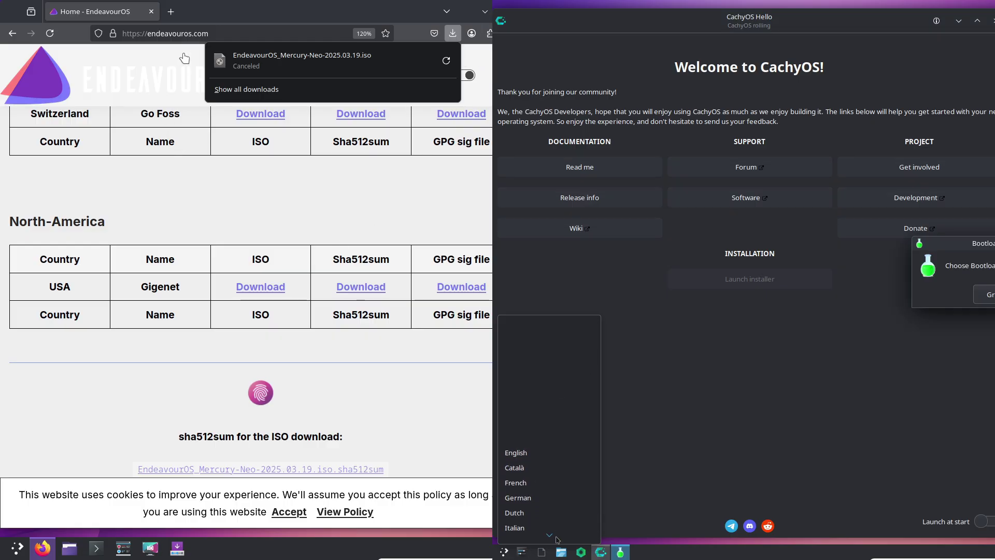
- Search Google for 'linux kernel' and choose Limine as the bootloader in CachyOS Hello
{"action": "left_click", "coordinate": [185, 35]}
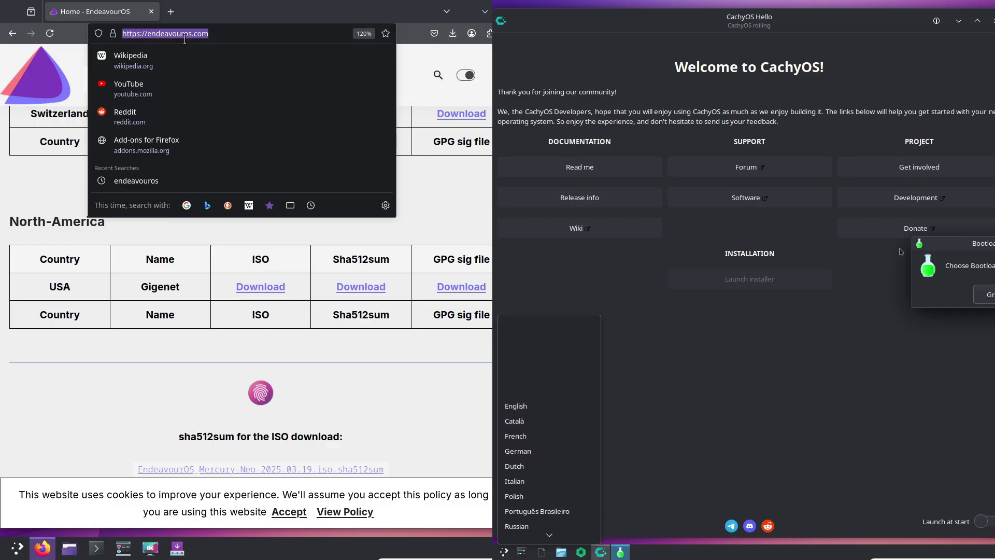
{"action": "type", "text": "linux kernel"}
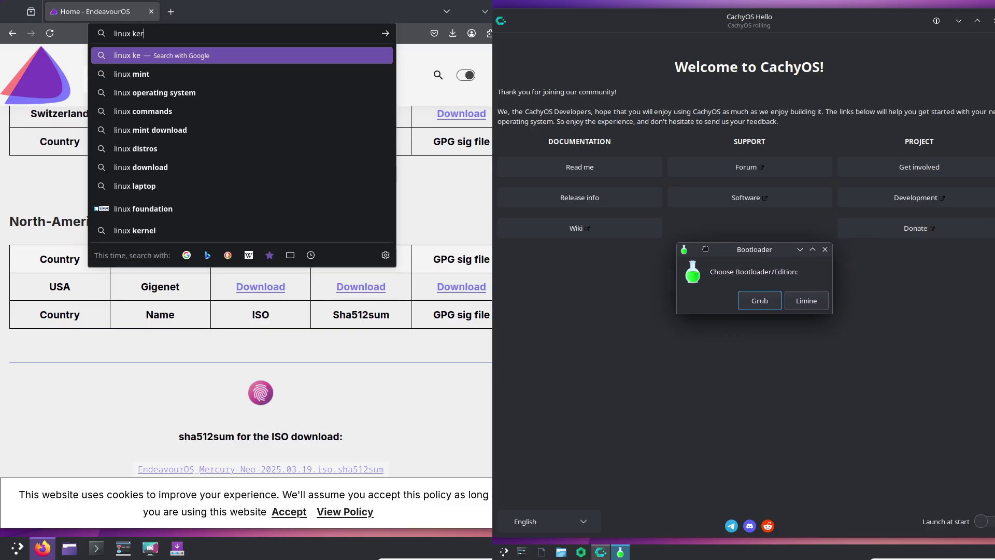
{"action": "left_click", "coordinate": [742, 303]}
{"action": "key", "text": "Return"}
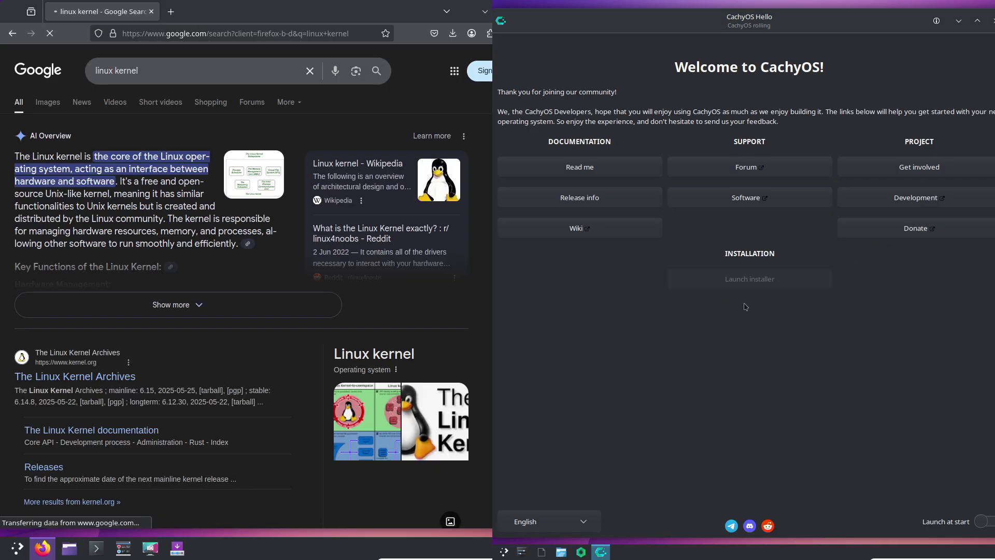
- Open The Linux Kernel Archives at 120% zoom and close the CachyOS Hello window
{"action": "left_click", "coordinate": [120, 377]}
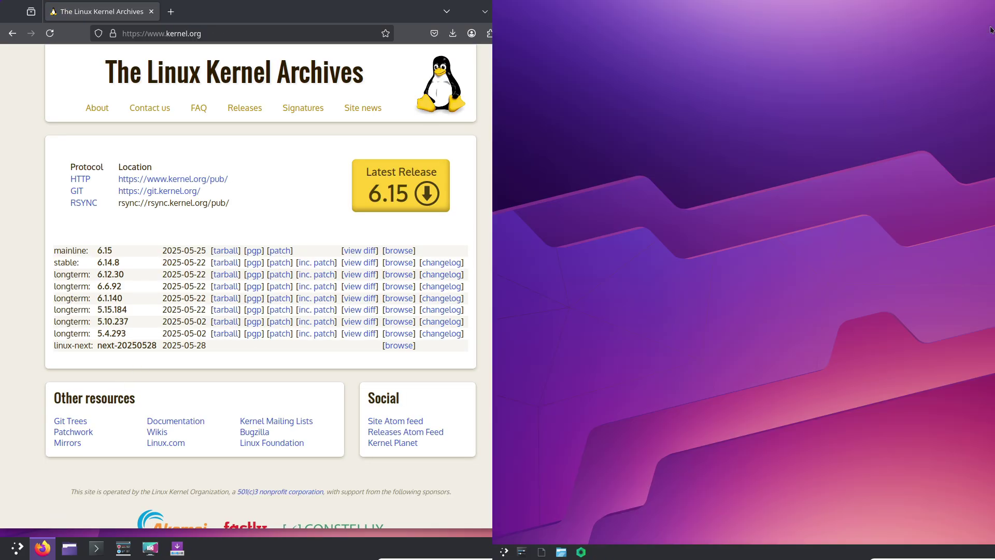
{"action": "left_click", "coordinate": [993, 21]}
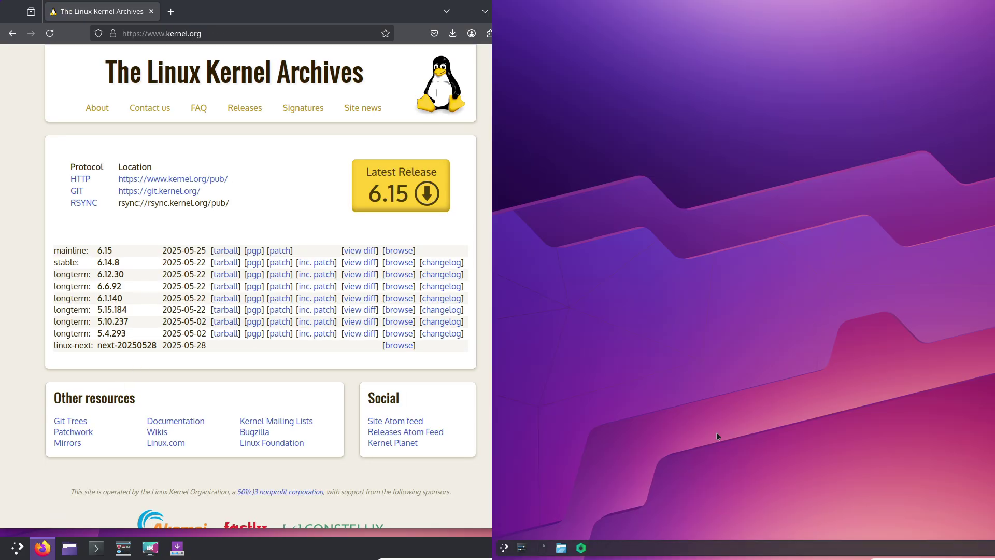
{"action": "key", "text": "ctrl+plus"}
{"action": "key", "text": "ctrl+plus"}
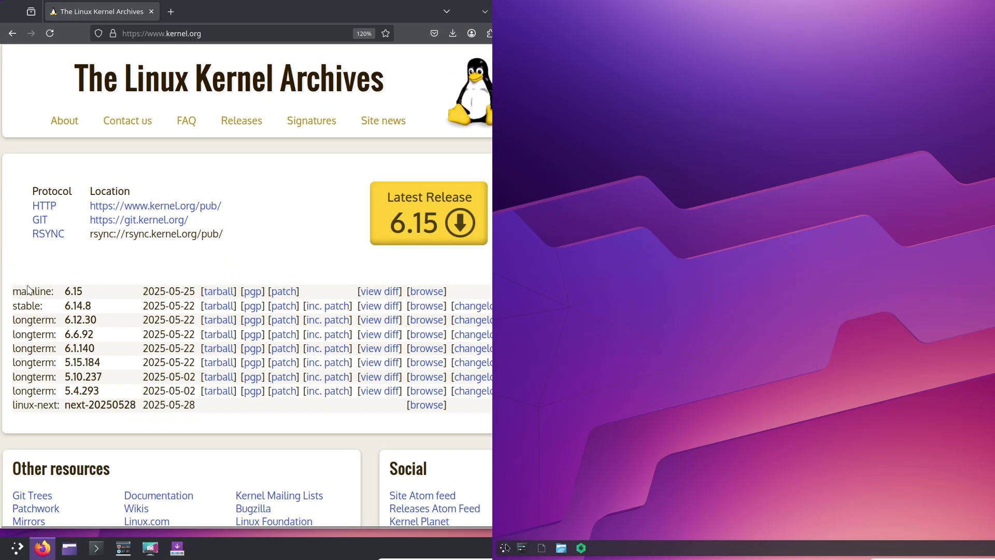
{"action": "left_click", "coordinate": [506, 548]}
{"action": "left_click_drag", "start_coordinate": [15, 289], "coordinate": [141, 408]}
{"action": "left_click", "coordinate": [458, 291]}
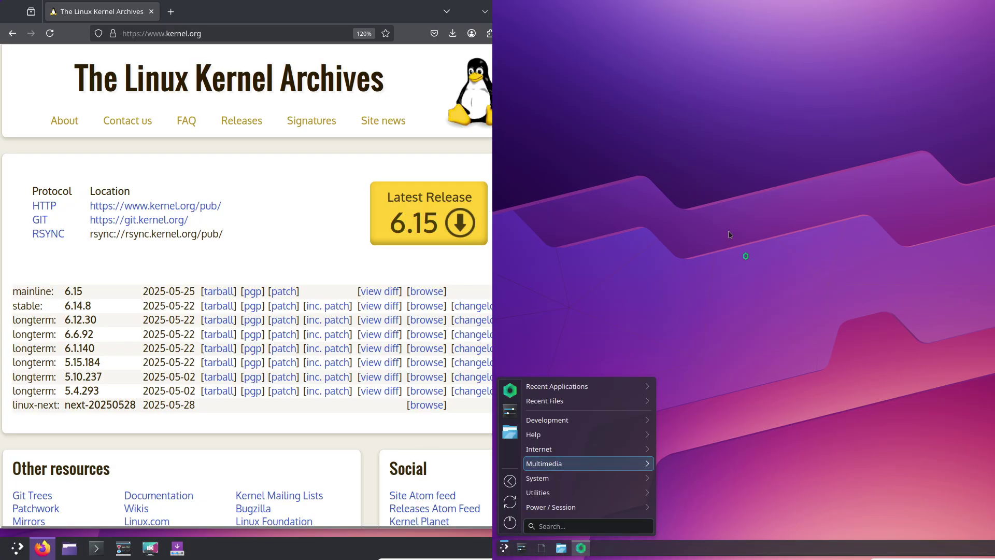
{"action": "scroll", "coordinate": [247, 287], "scroll_direction": "down", "scroll_amount": 4}
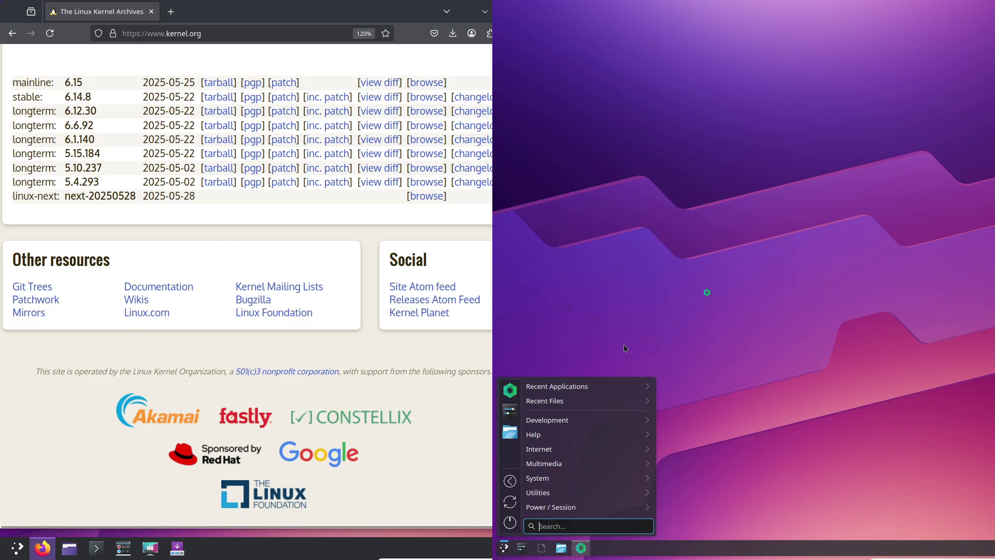
{"action": "scroll", "coordinate": [246, 286], "scroll_direction": "up", "scroll_amount": 4}
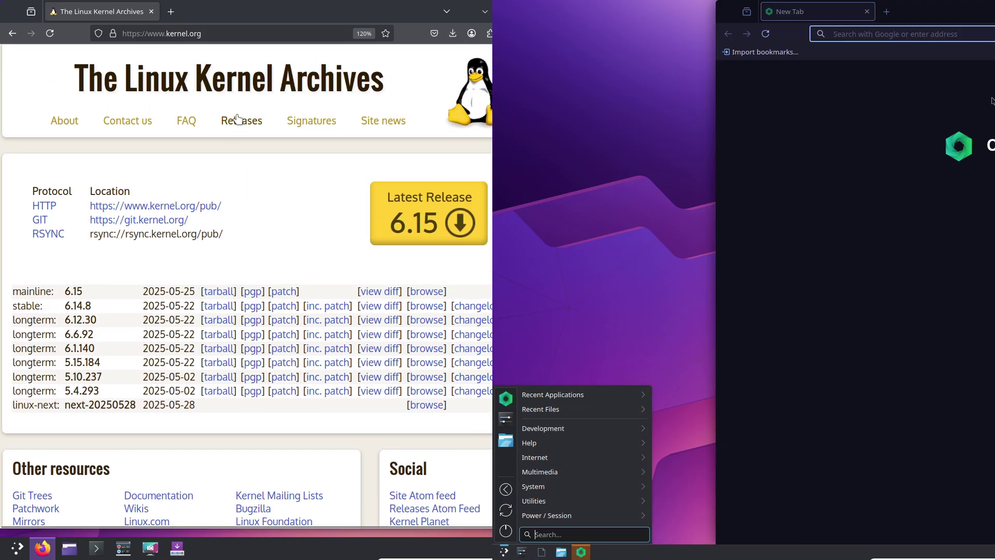
- Scroll through kernel.org's Releases page, then enter about:support in Cachy Browser's address bar
{"action": "left_click", "coordinate": [238, 119]}
{"action": "left_click_drag", "start_coordinate": [965, 30], "coordinate": [756, 34]}
{"action": "scroll", "coordinate": [281, 236], "scroll_direction": "down", "scroll_amount": 3}
{"action": "scroll", "coordinate": [252, 285], "scroll_direction": "down", "scroll_amount": 7}
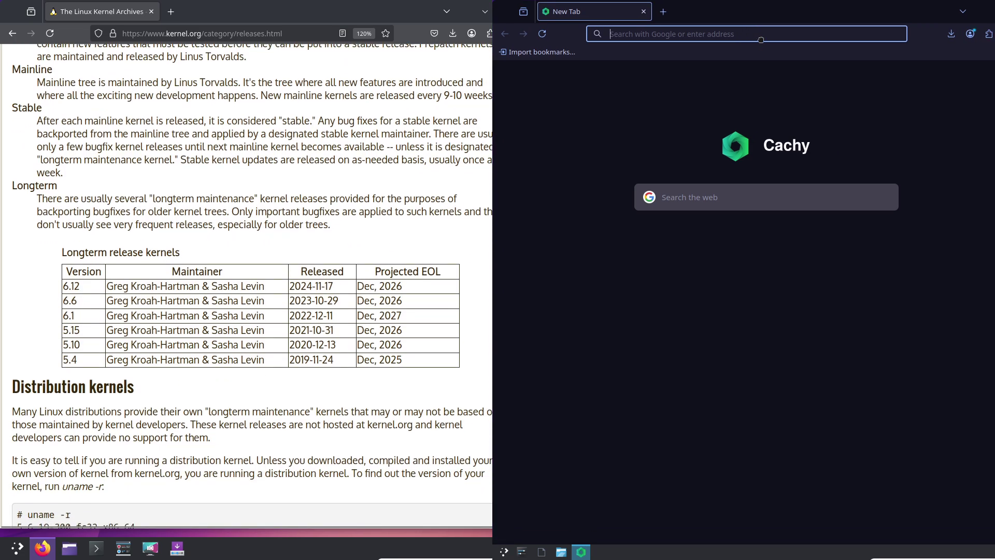
{"action": "scroll", "coordinate": [247, 286], "scroll_direction": "down", "scroll_amount": 15}
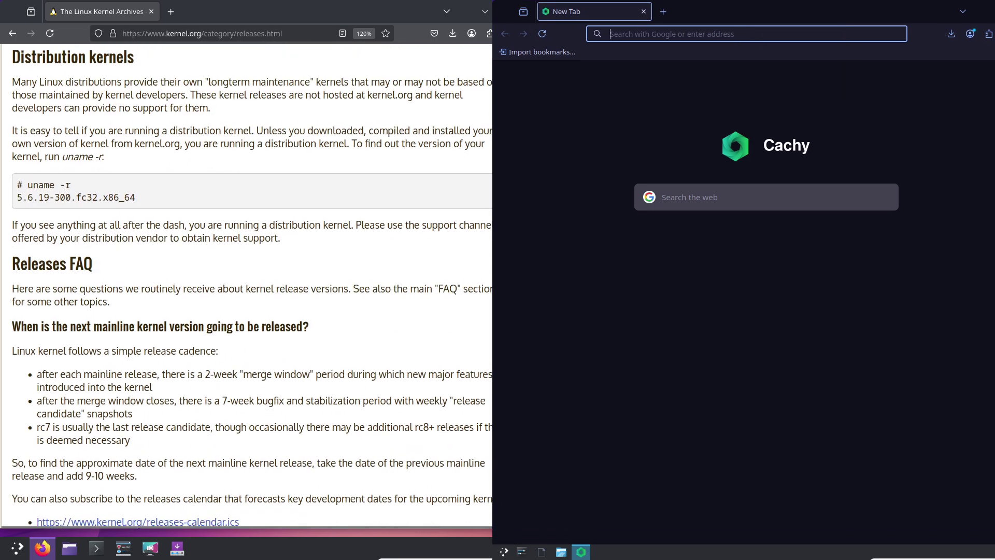
{"action": "type", "text": "about:support"}
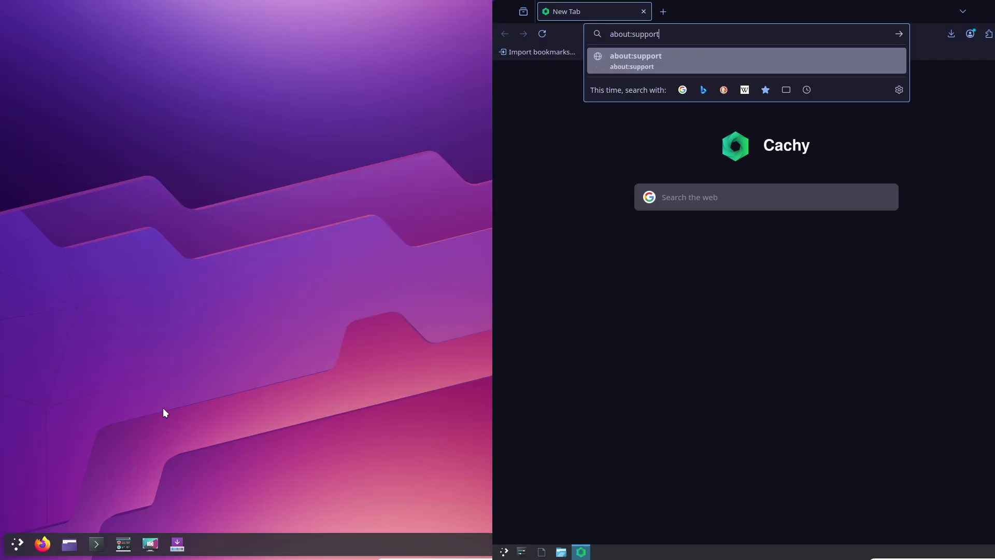
- Load about:support in Cachy Browser zoomed two steps, and launch System Monitor on EndeavourOS
{"action": "key", "text": "Return"}
{"action": "left_click", "coordinate": [14, 546]}
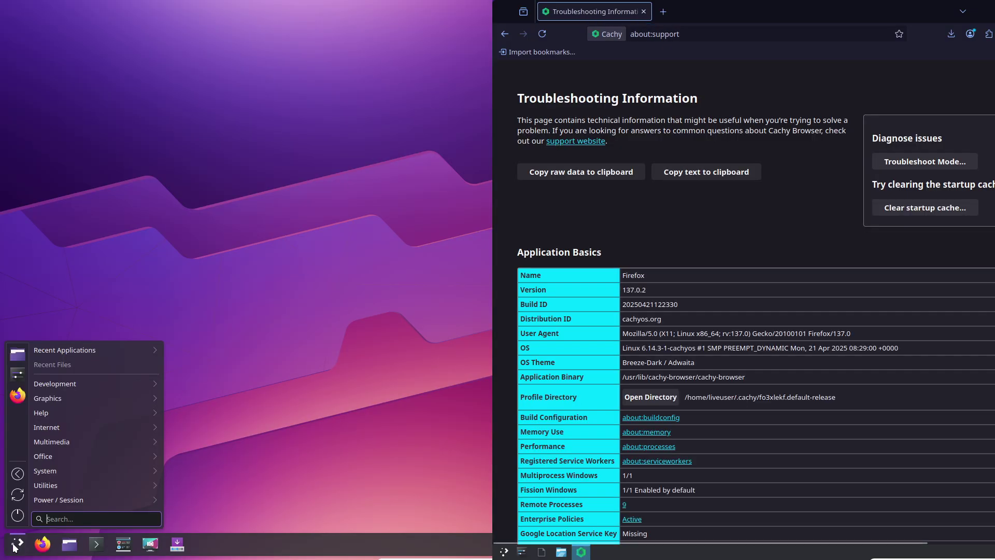
{"action": "mouse_move", "coordinate": [77, 471]}
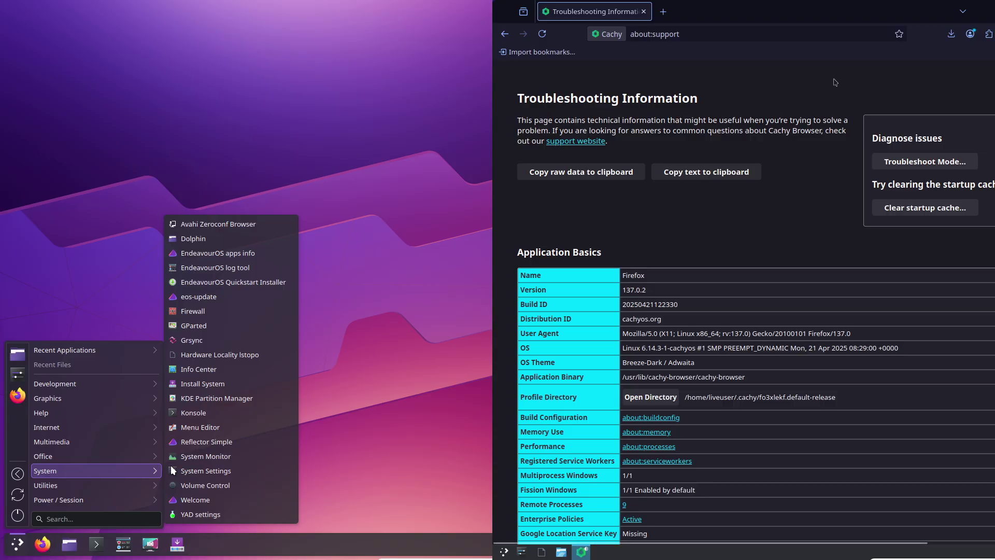
{"action": "key", "text": "ctrl+plus"}
{"action": "left_click", "coordinate": [224, 456]}
{"action": "key", "text": "ctrl+plus"}
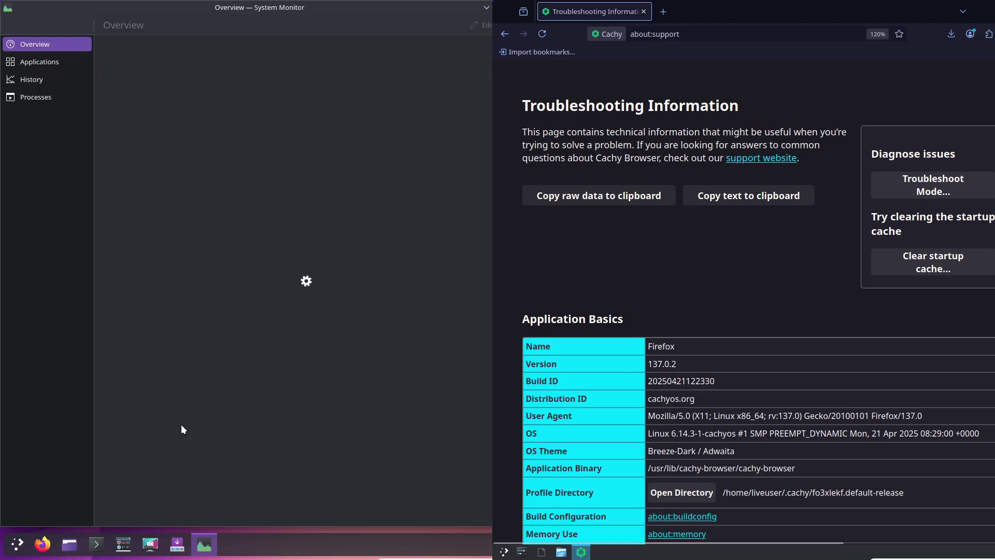
{"action": "scroll", "coordinate": [744, 302], "scroll_direction": "down", "scroll_amount": 3}
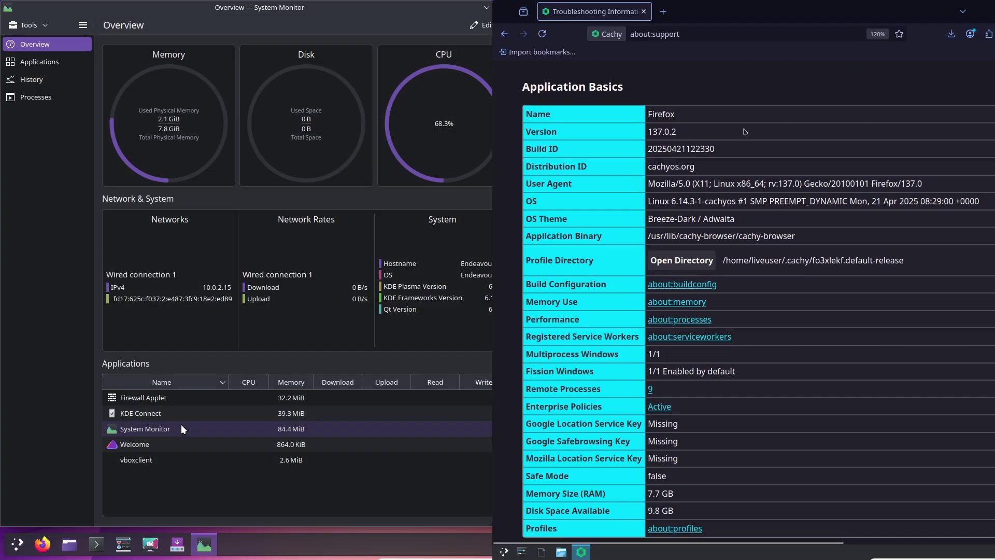
{"action": "left_click_drag", "start_coordinate": [647, 140], "coordinate": [832, 246]}
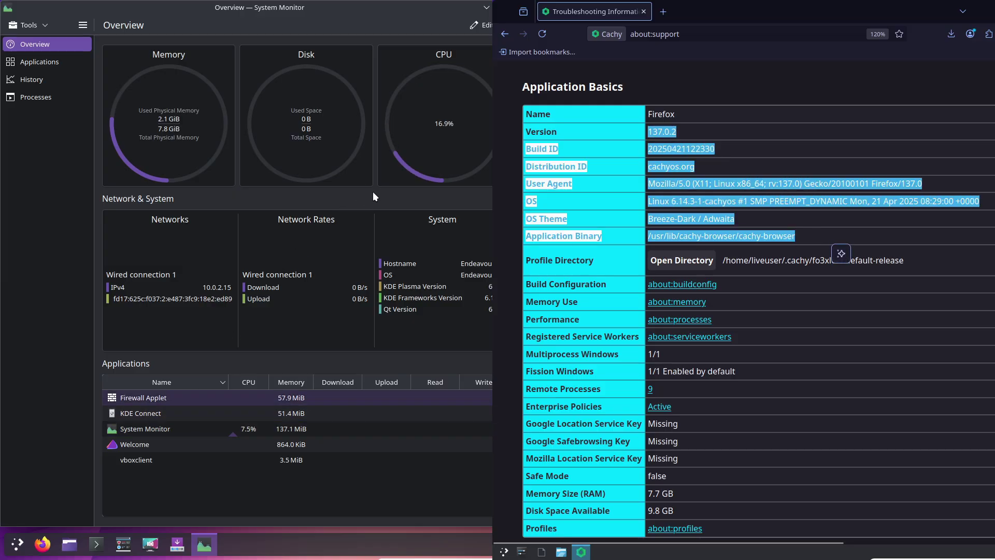
- Browse System Monitor's Applications, History and Processes views, then close it
{"action": "left_click", "coordinate": [78, 64]}
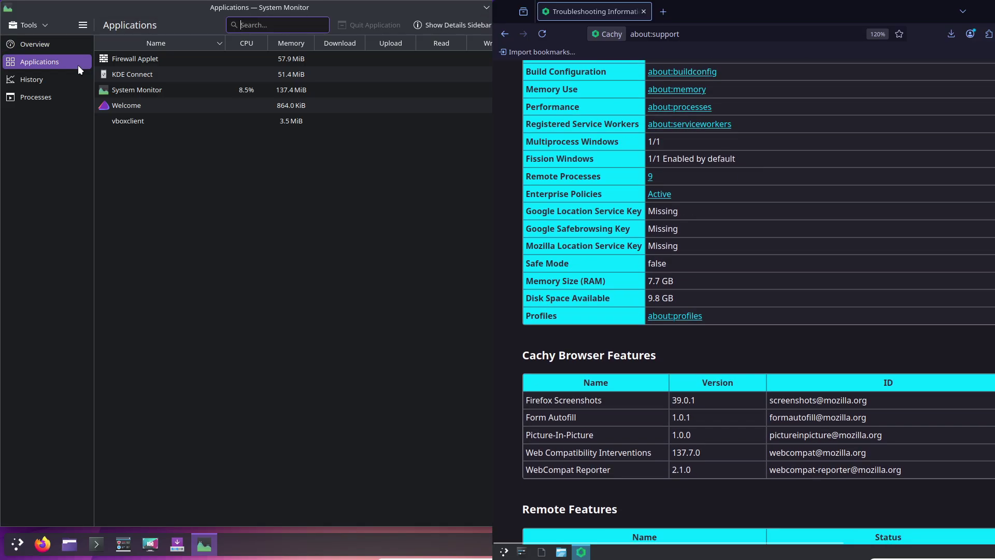
{"action": "left_click", "coordinate": [62, 76]}
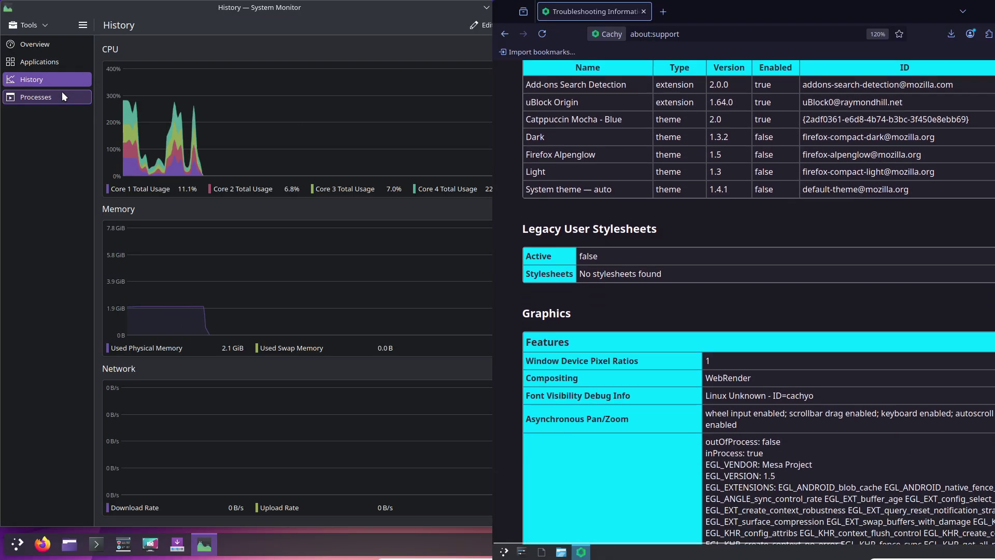
{"action": "left_click", "coordinate": [63, 93]}
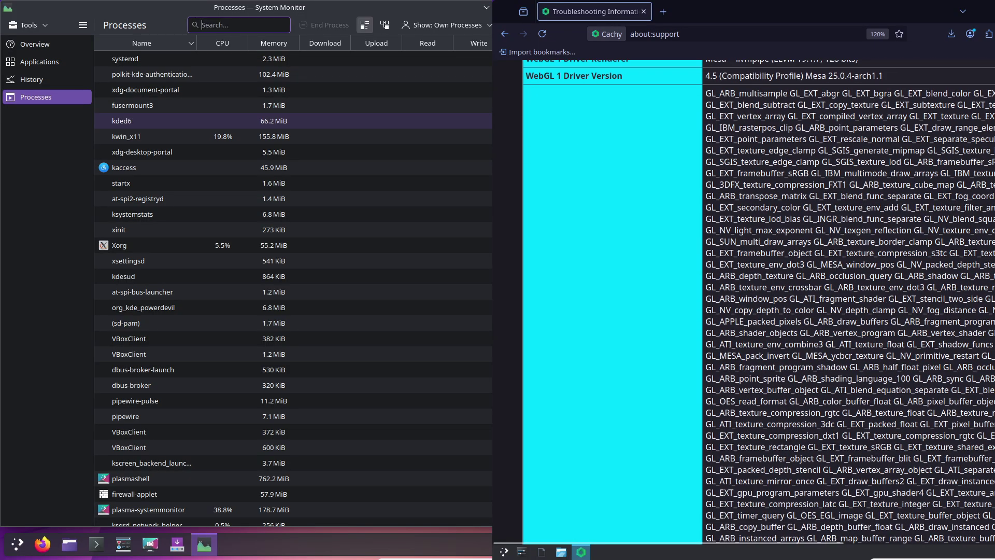
{"action": "scroll", "coordinate": [199, 274], "scroll_direction": "down", "scroll_amount": 5}
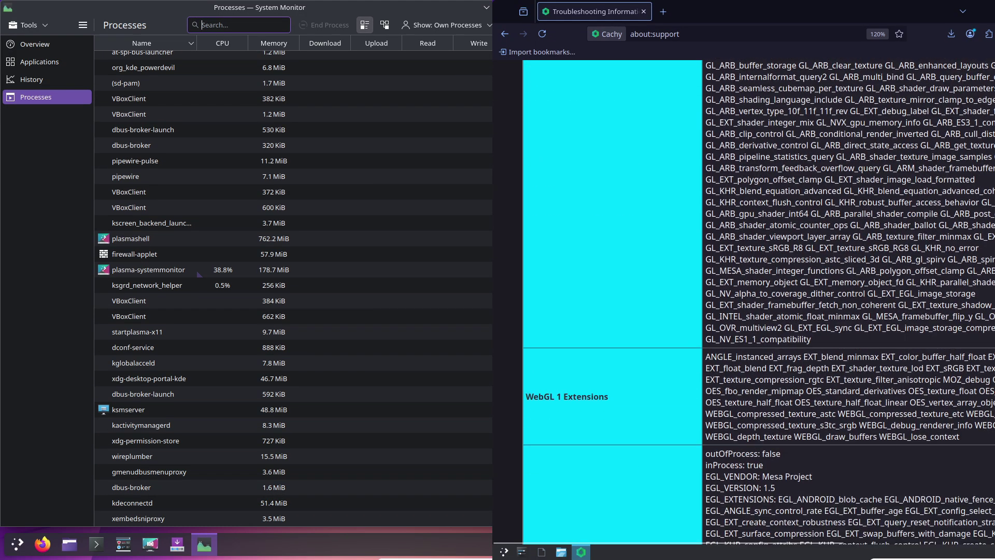
{"action": "left_click", "coordinate": [510, 7]}
- Launch the EndeavourOS apps info tool and dismiss its database update prompt
{"action": "left_click", "coordinate": [17, 544]}
{"action": "mouse_move", "coordinate": [74, 484]}
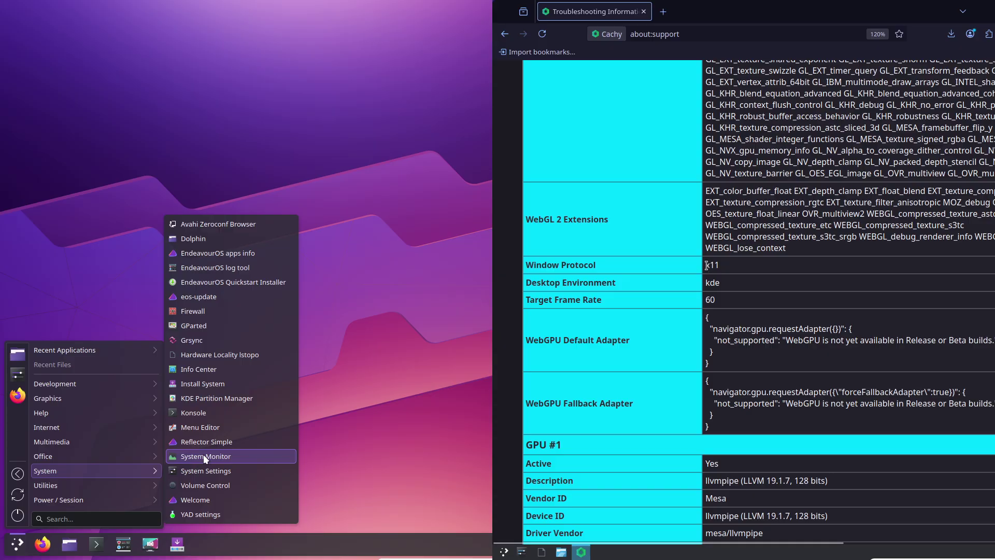
{"action": "left_click", "coordinate": [236, 248]}
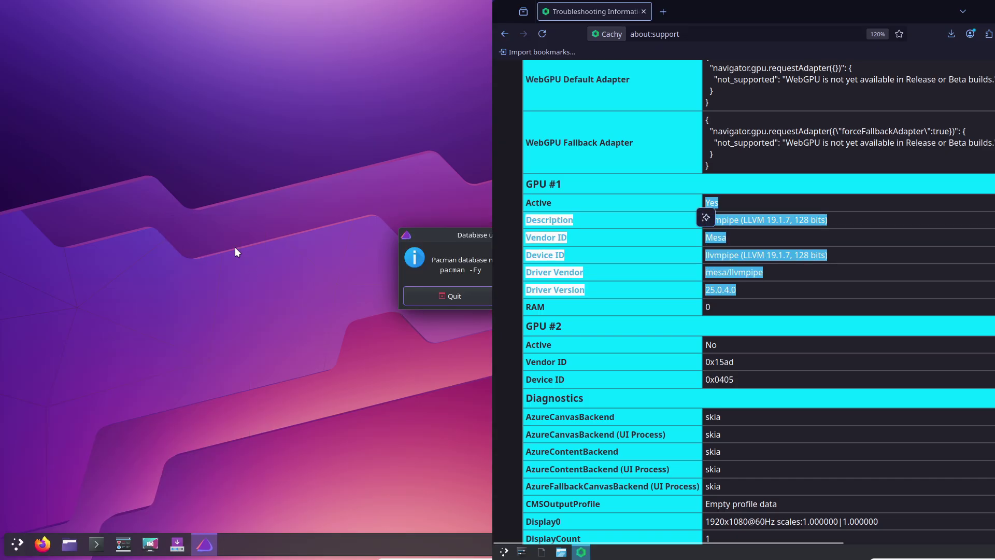
{"action": "left_click_drag", "start_coordinate": [465, 237], "coordinate": [189, 231]}
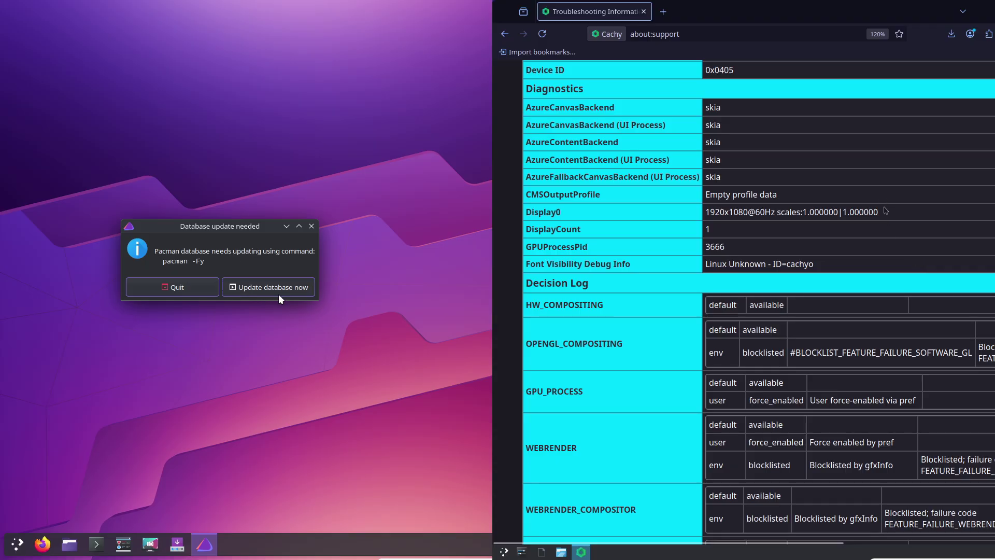
{"action": "left_click", "coordinate": [311, 226]}
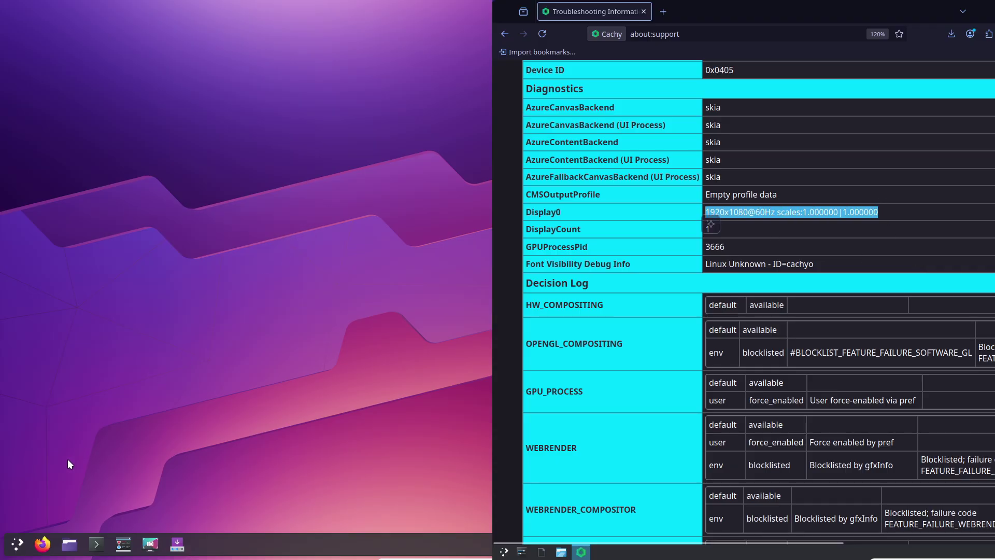
- Open the EndeavourOS application menu and browse its categories
{"action": "left_click", "coordinate": [18, 542]}
{"action": "mouse_move", "coordinate": [76, 384]}
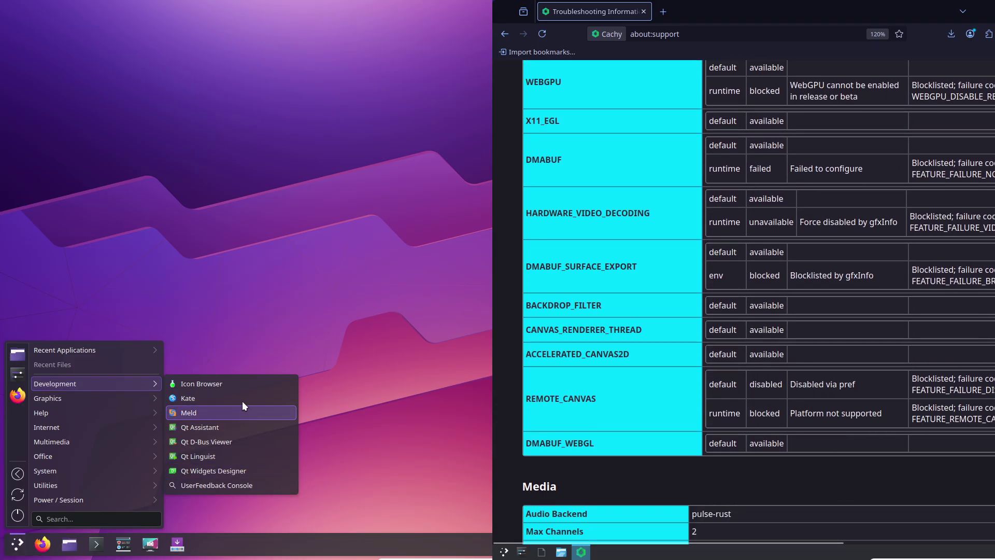
{"action": "mouse_move", "coordinate": [106, 397]}
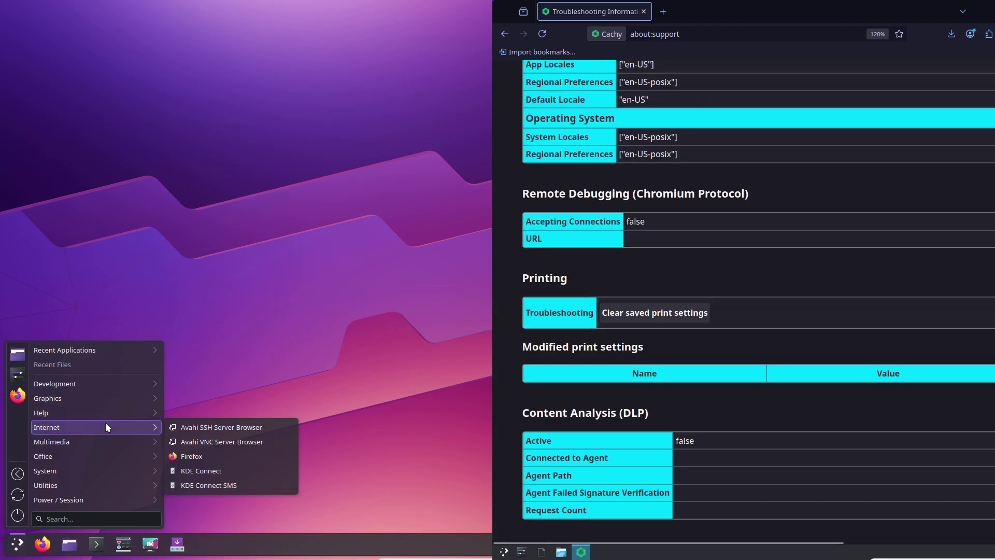
{"action": "mouse_move", "coordinate": [106, 442]}
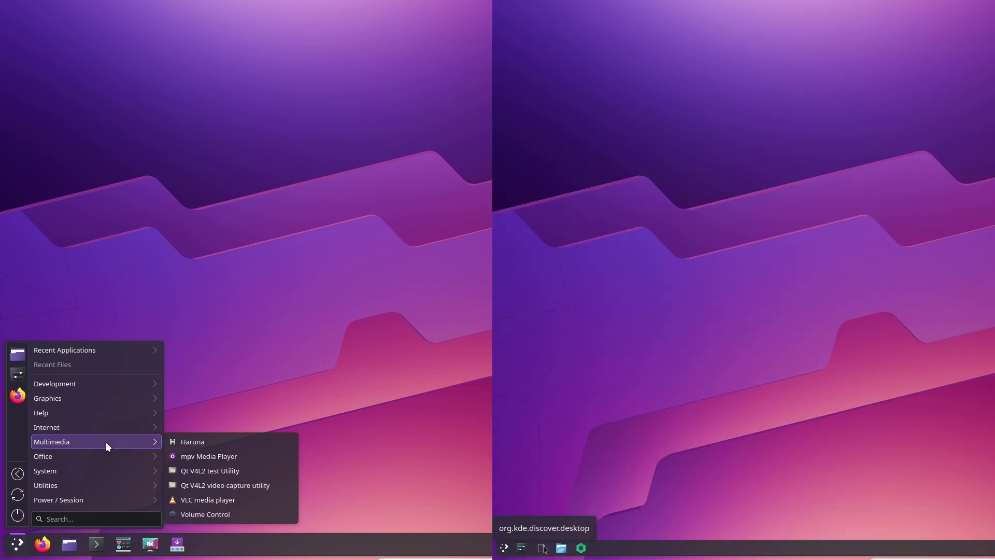
- Leave desktop edit mode on the CachyOS side and open its application menu
{"action": "right_click", "coordinate": [543, 548]}
{"action": "mouse_move", "coordinate": [113, 465]}
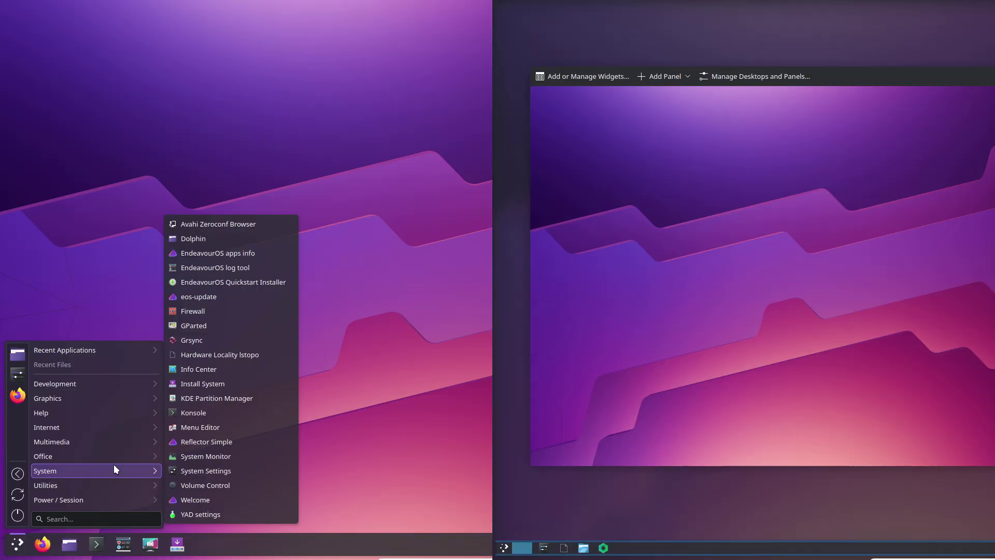
{"action": "left_click", "coordinate": [538, 475]}
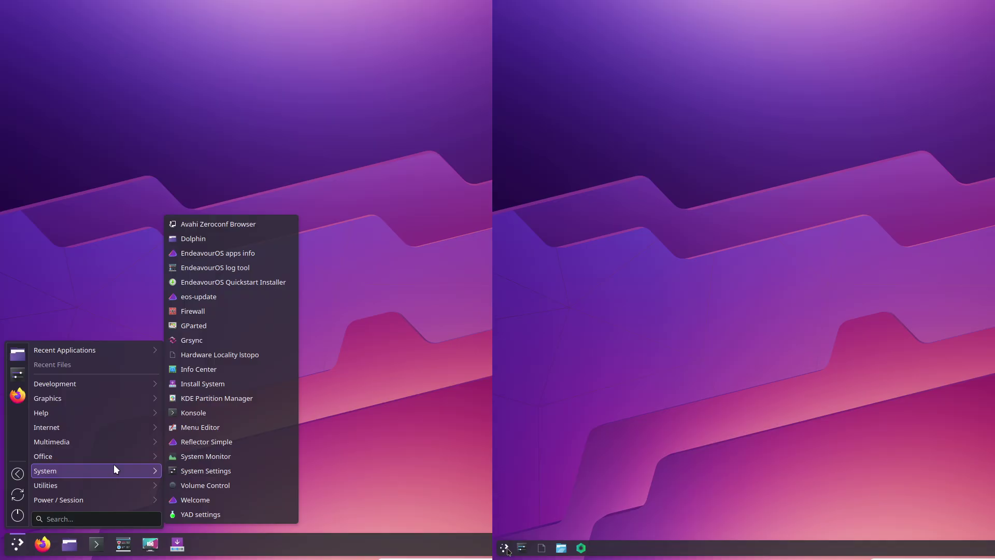
{"action": "left_click", "coordinate": [506, 548]}
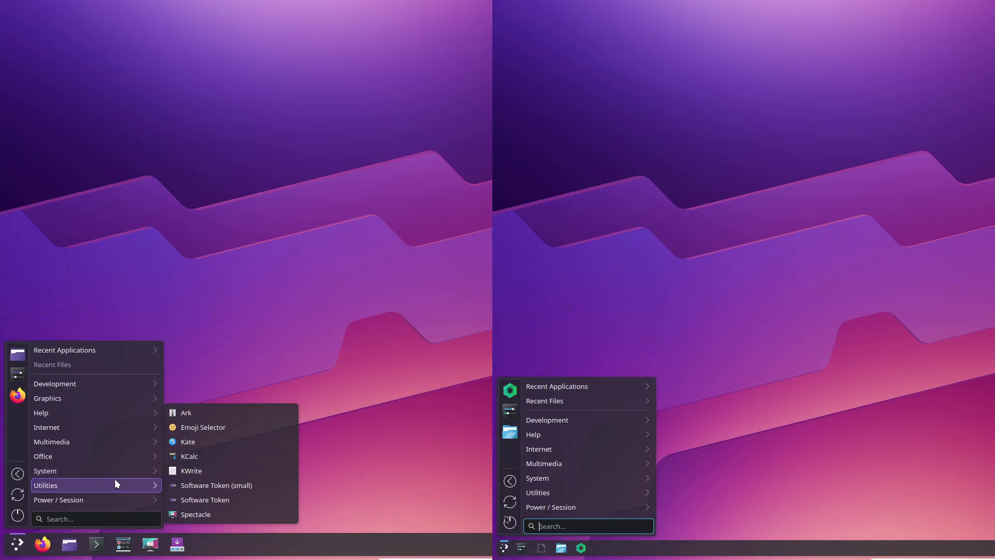